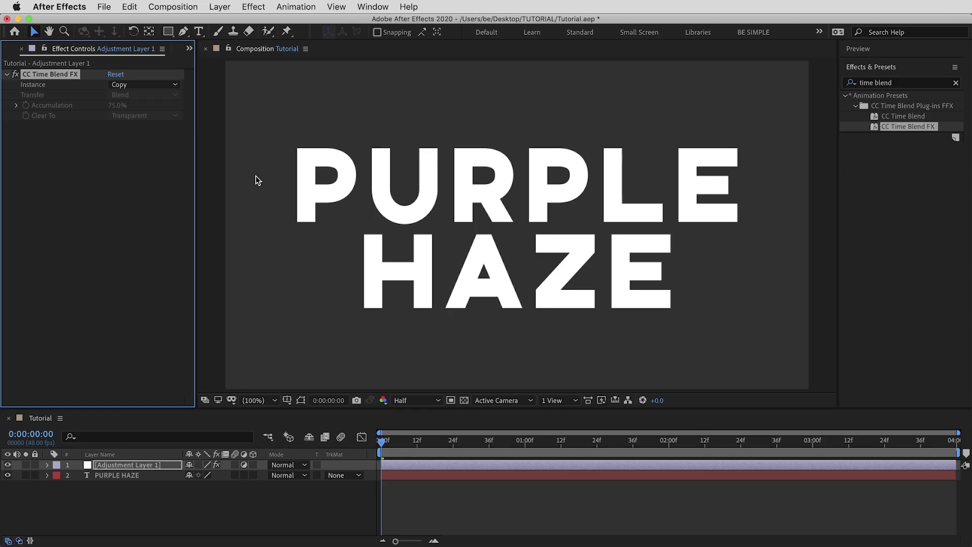
Reveal the effect applied to the adjustment layer above the PURPLE HAZE text
click(124, 477)
click(130, 466)
key(e)
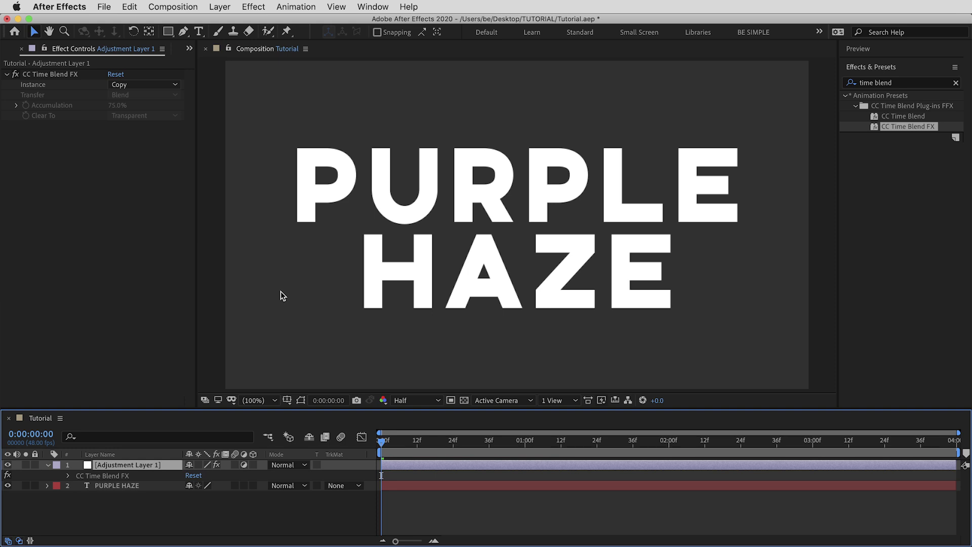
Examine the composition's frame rate setting and view the composition briefly against the transparency grid
key(super+k)
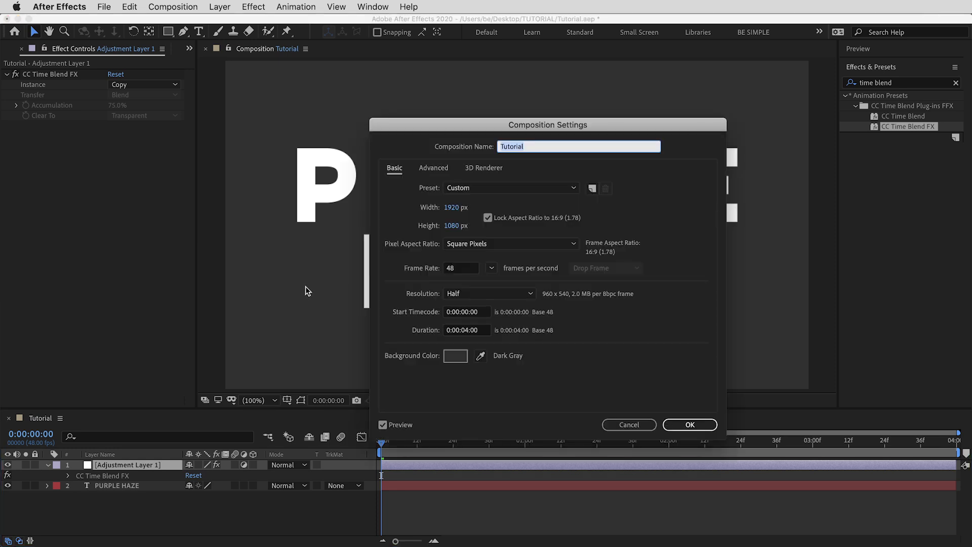
click(470, 270)
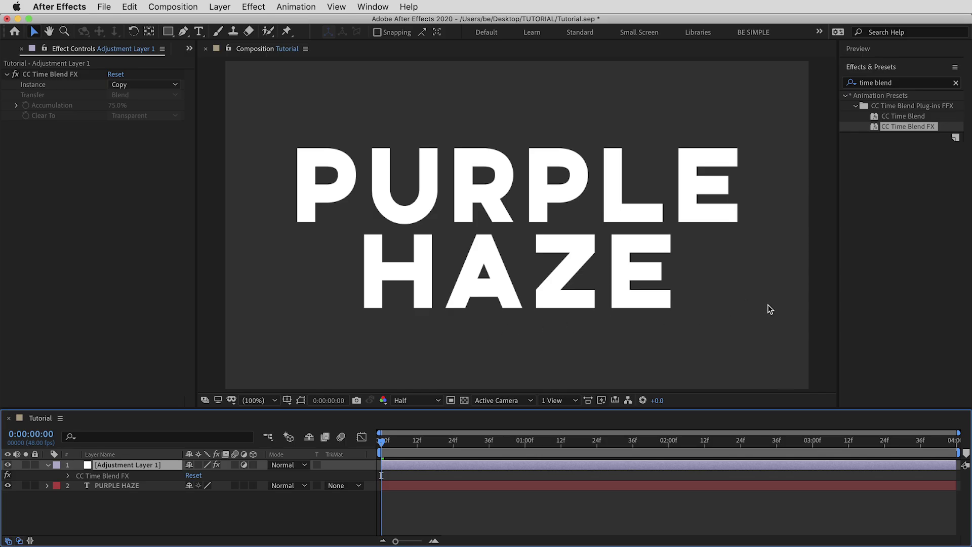
click(465, 400)
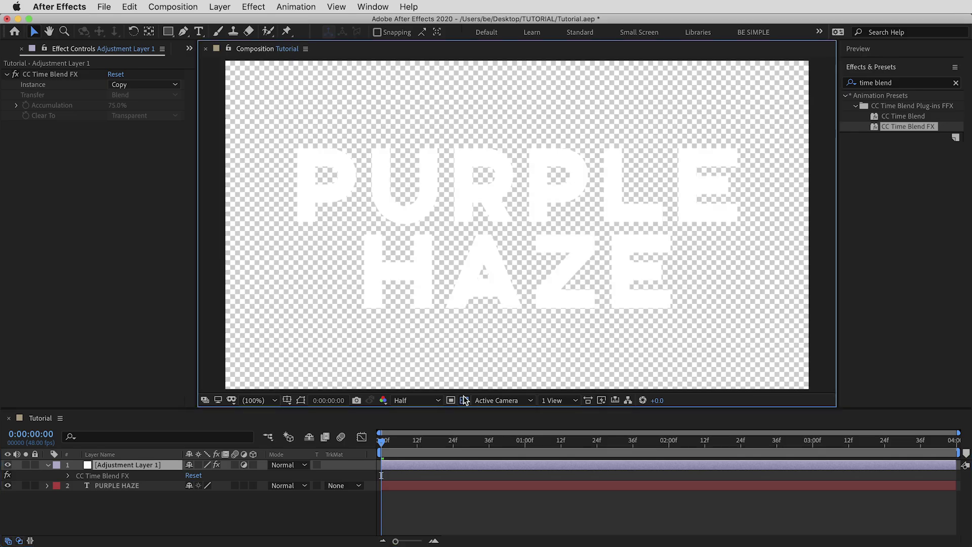
click(464, 400)
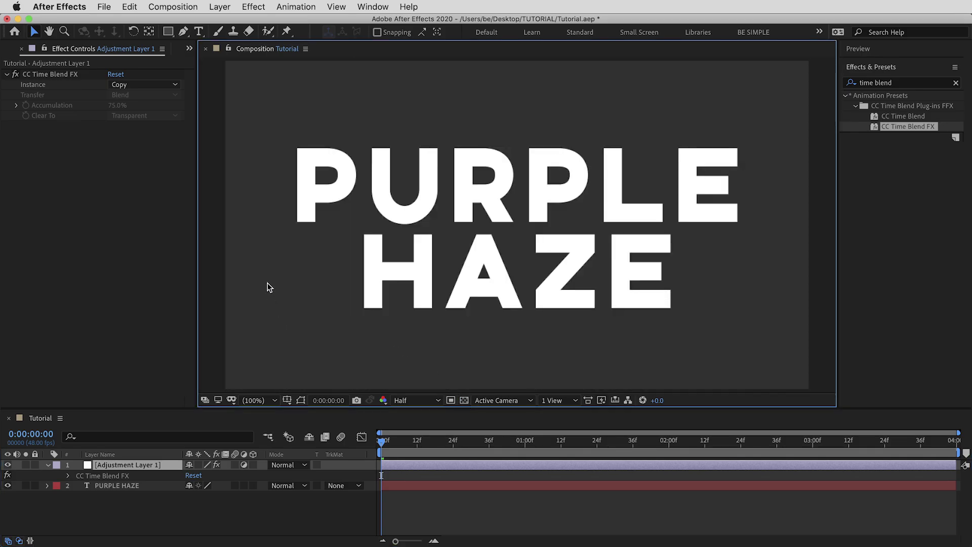
click(57, 71)
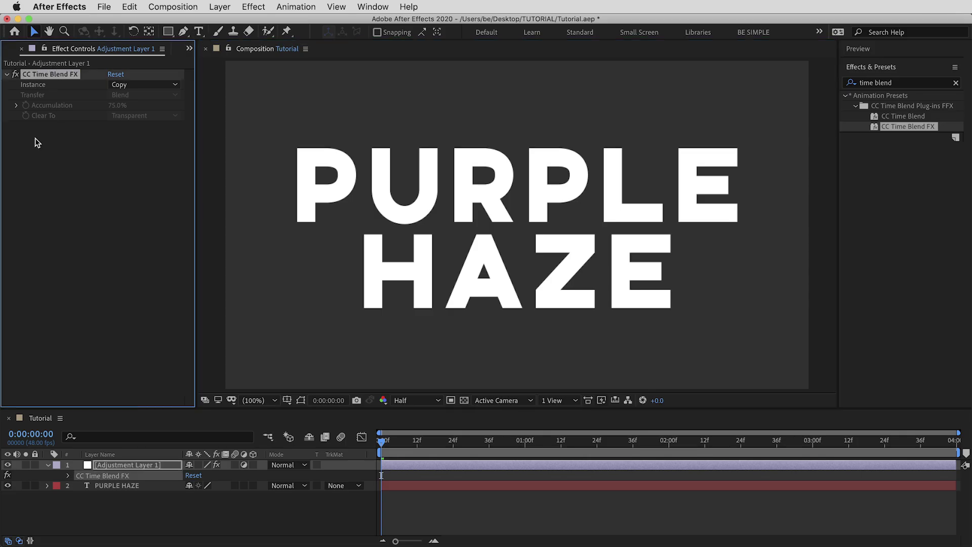
key(super+d)
key(Delete)
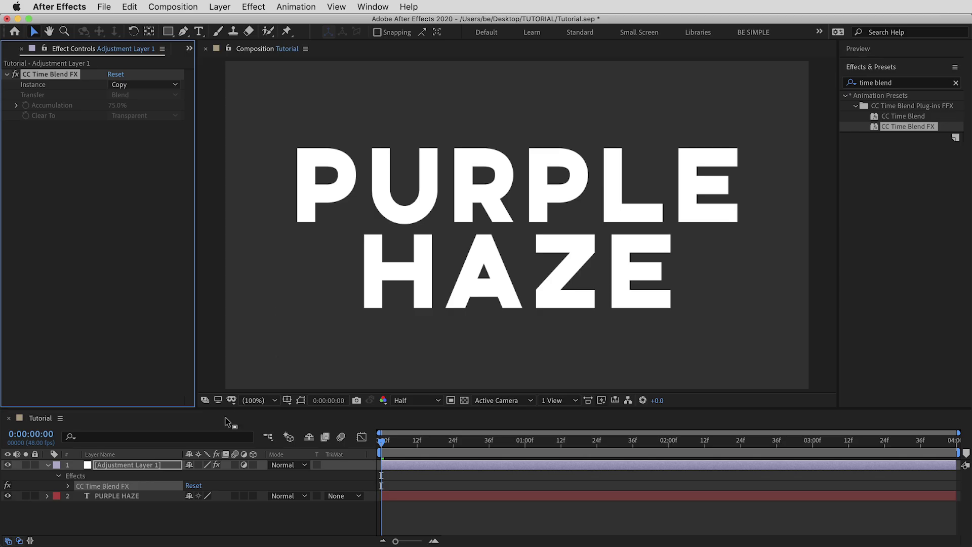
Duplicate the adjustment layer with its CC Time Blend FX effect and rename the upper layer as COPY ⇩
click(123, 465)
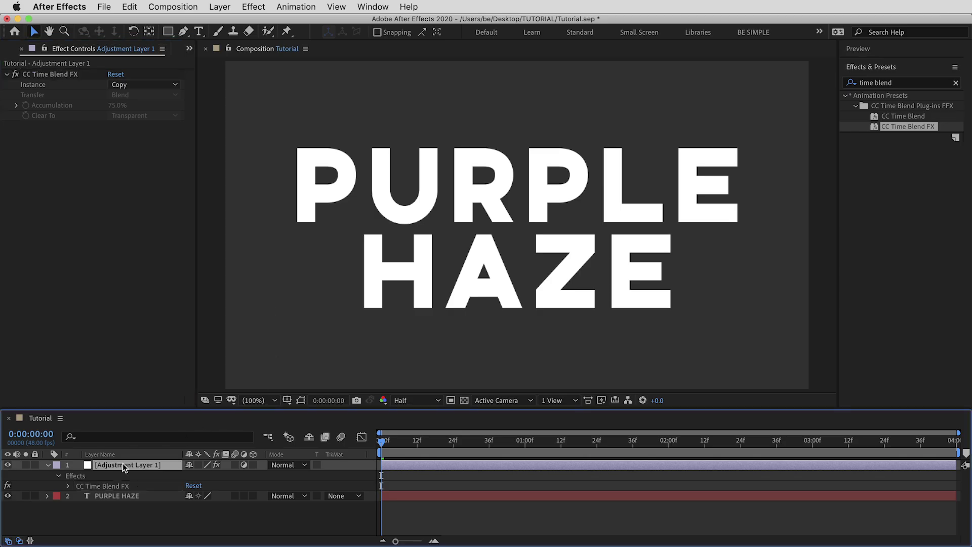
key(super+d)
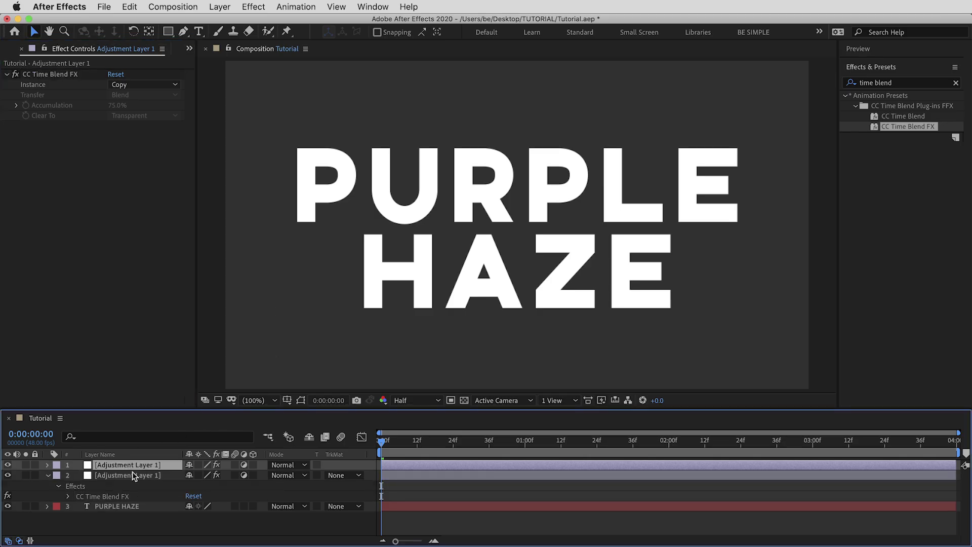
key(Return)
text(COPY)
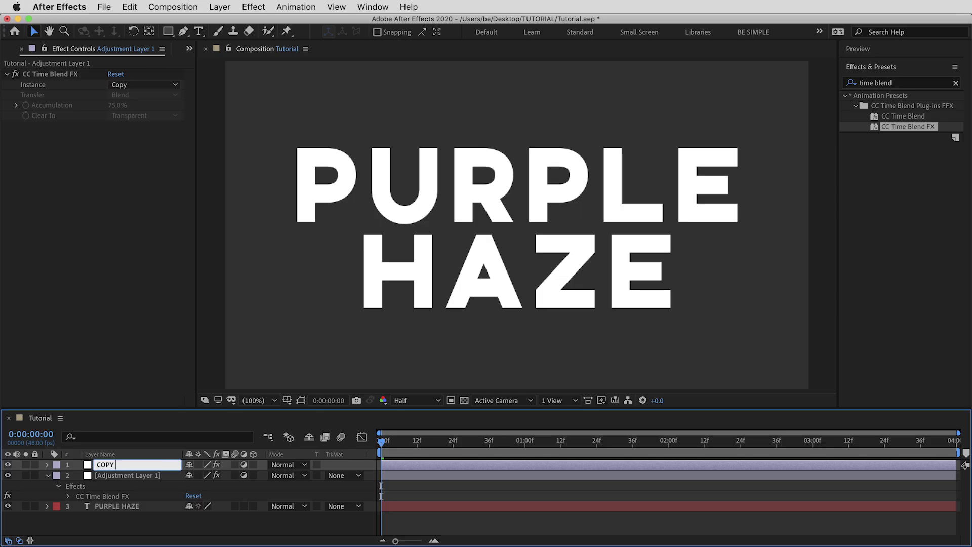
key(Return)
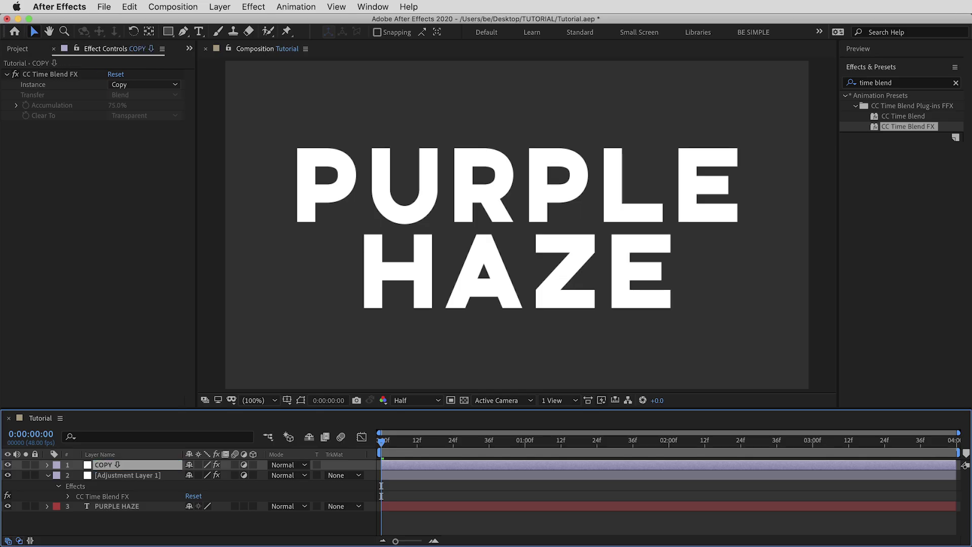
Rename the lower adjustment layer as PASTE ⇧
click(137, 476)
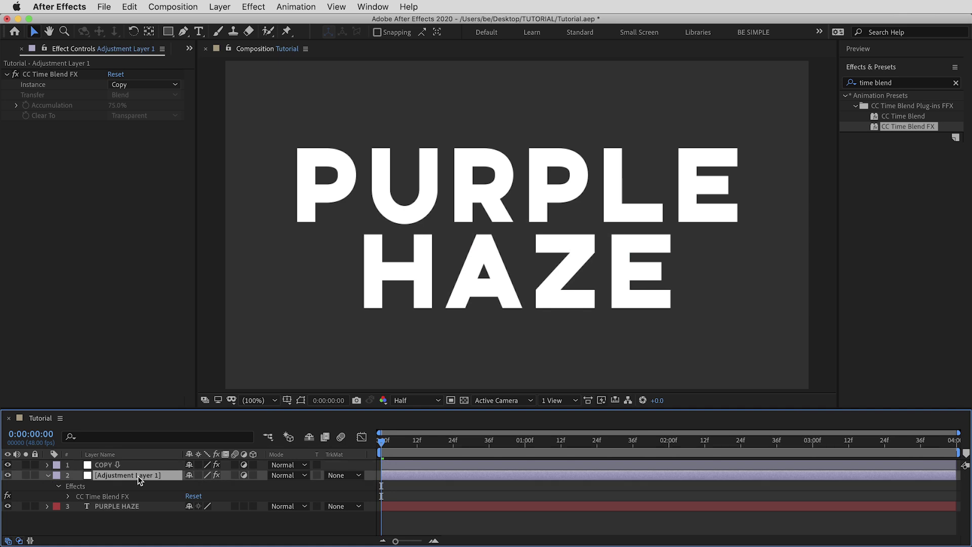
key(Return)
text(PASTE)
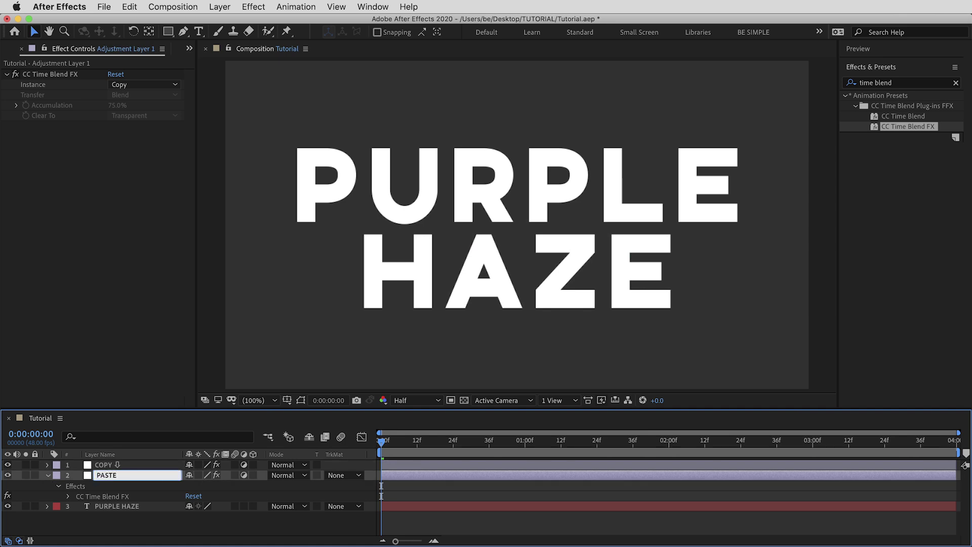
text( ⇧)
key(Return)
Set the PASTE layer's CC Time Blend FX to the Paste instance, 90% accumulation and Clear To Current Frame
click(117, 85)
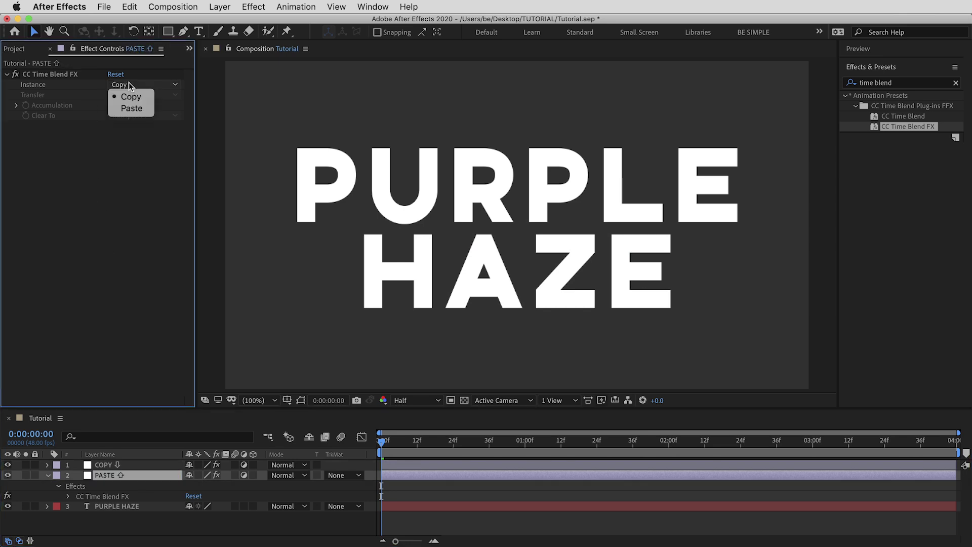
click(125, 108)
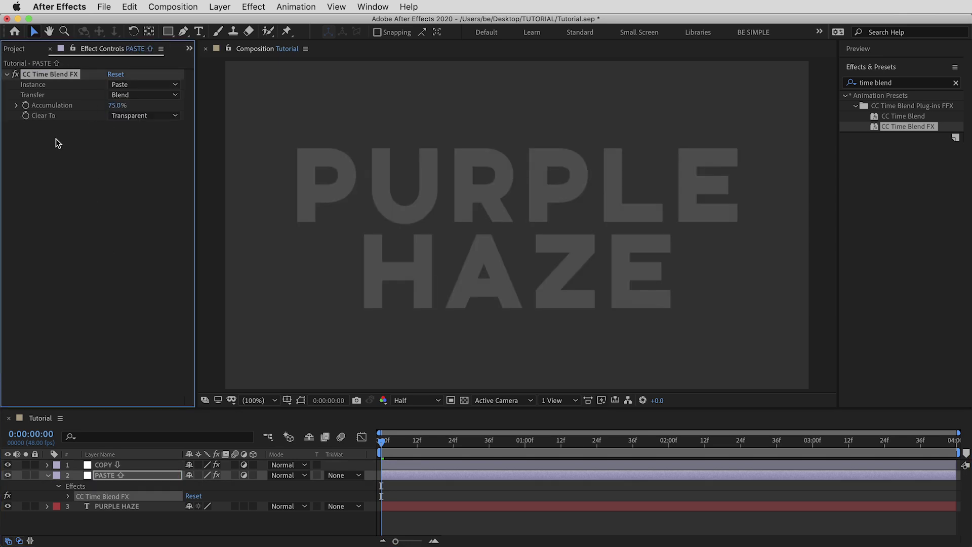
click(125, 108)
text(90)
key(Return)
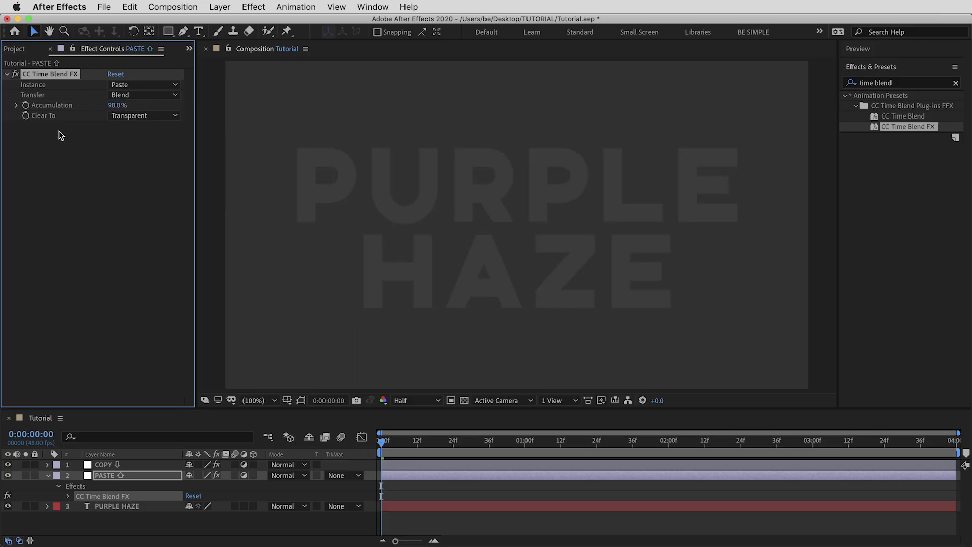
click(144, 115)
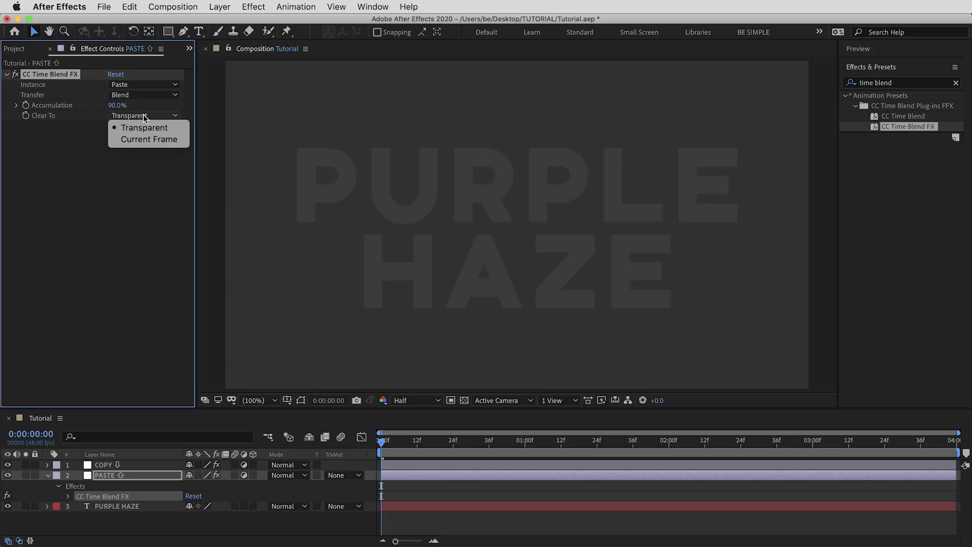
click(154, 139)
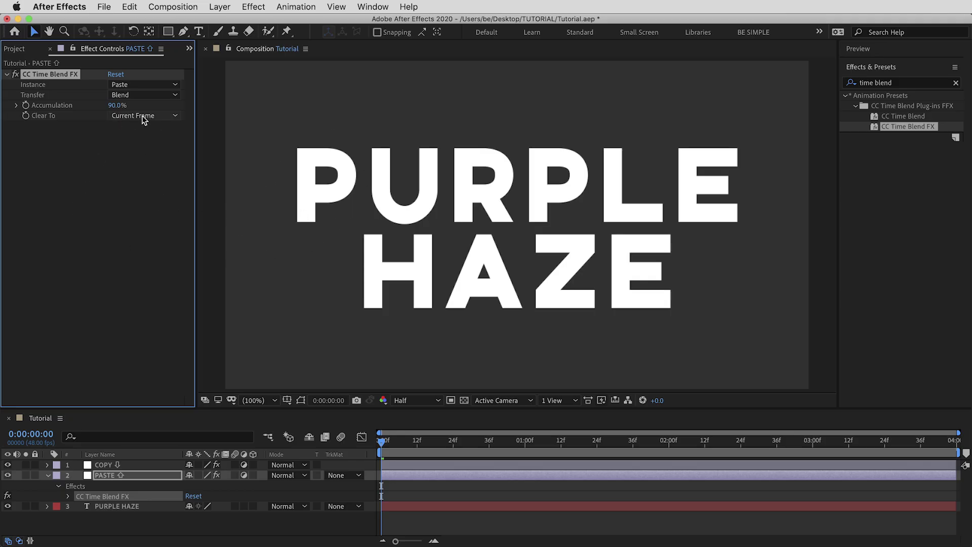
Add a new adjustment layer directly above the PASTE layer and name it EFFECTS
click(133, 475)
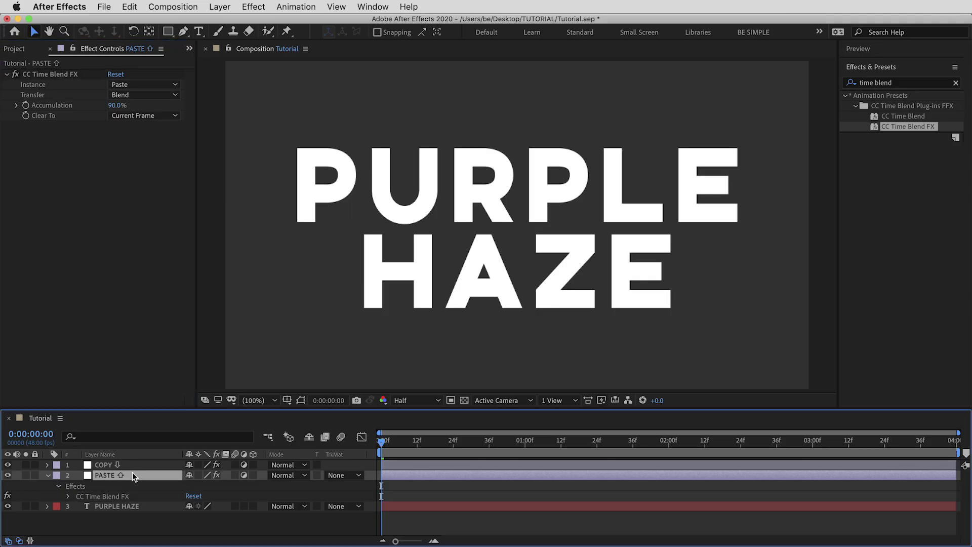
click(221, 7)
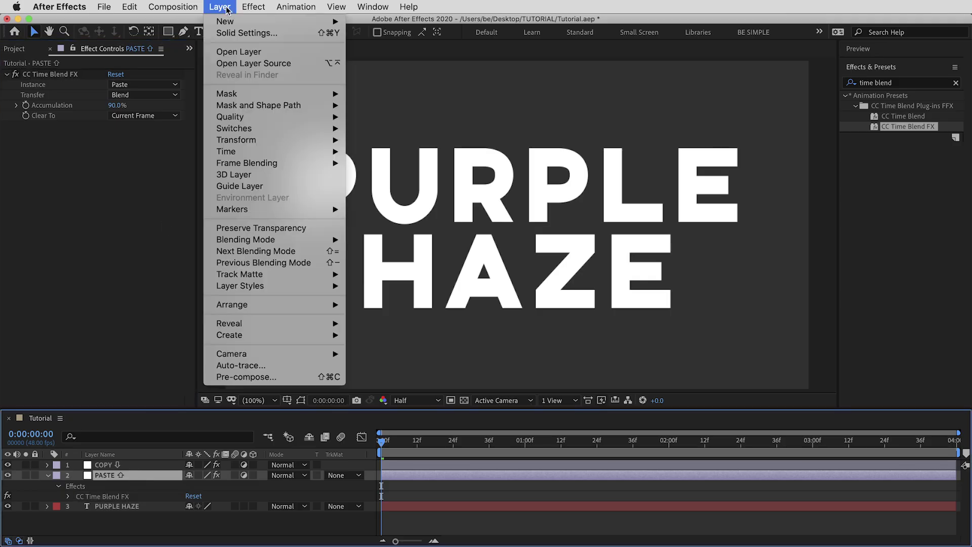
mouse_move(267, 22)
click(405, 95)
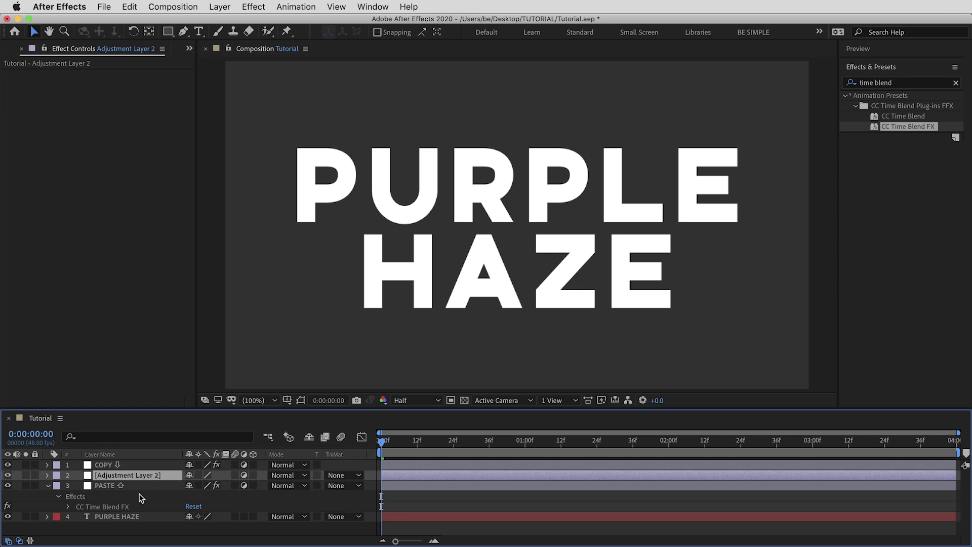
key(Return)
text(EFFECTS)
key(Return)
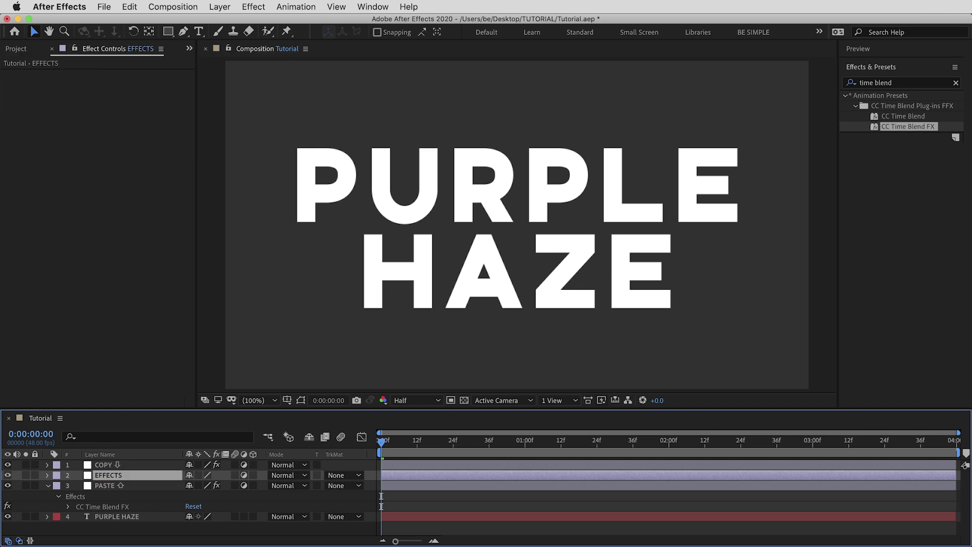
Apply Turbulent Displace to the EFFECTS layer and turn its Evolution to 106°
click(908, 81)
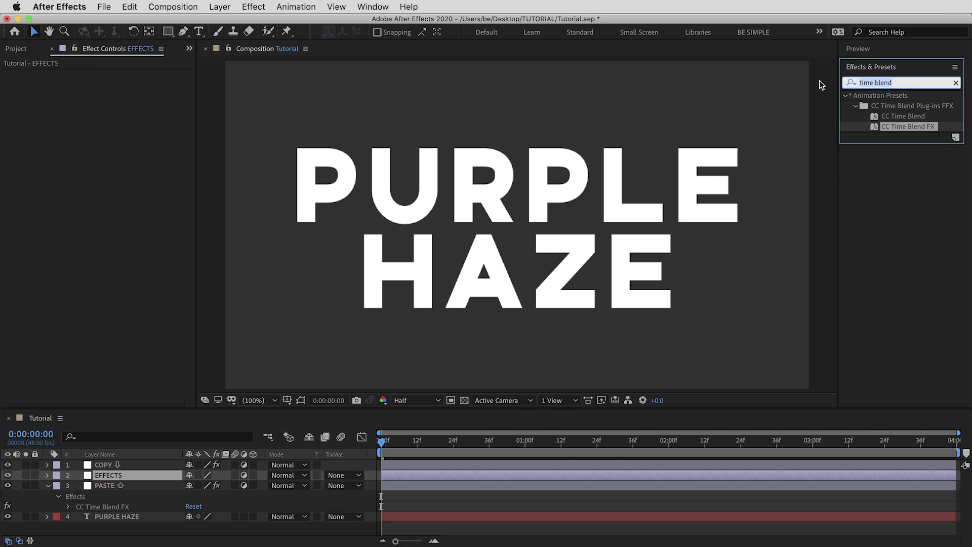
text(turb)
double_click(890, 105)
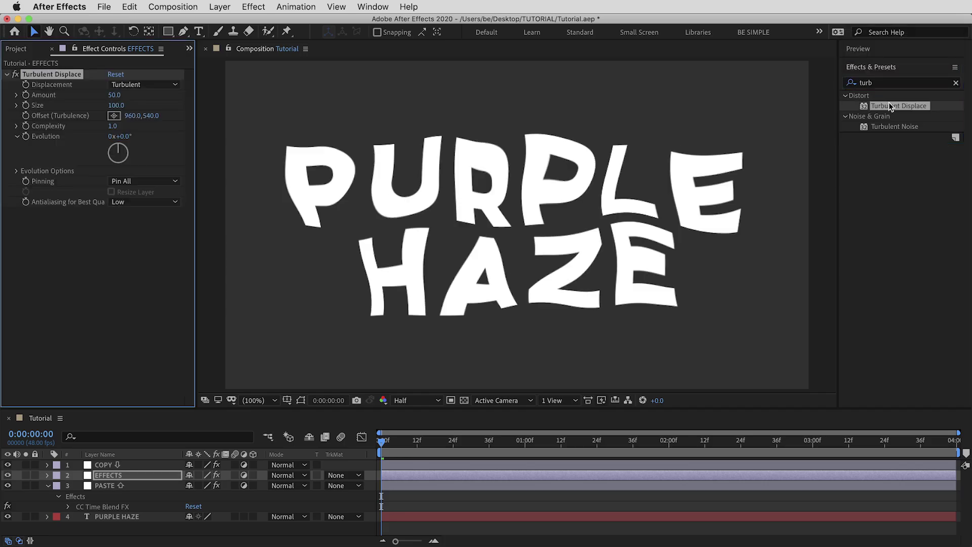
drag(122, 137, 290, 195)
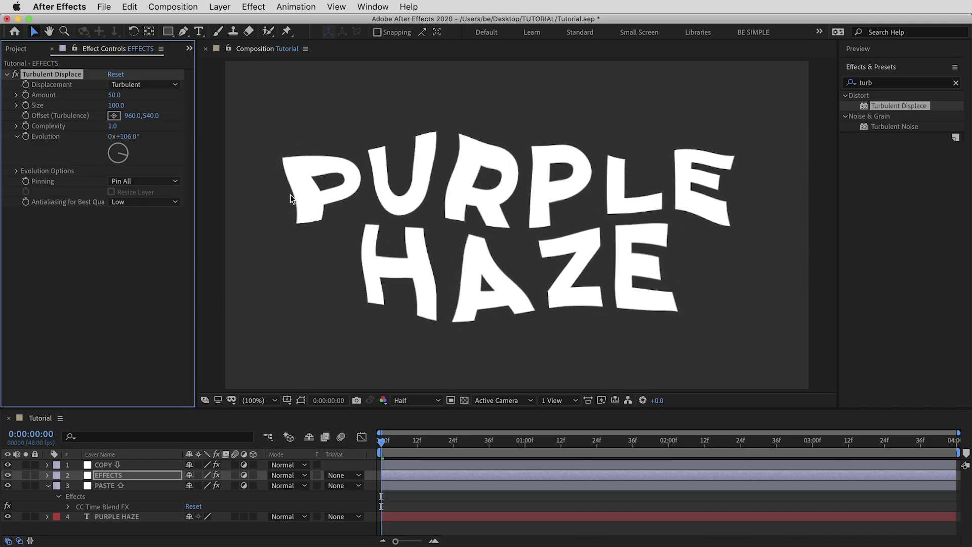
Animate the Turbulent Displace Evolution with the expression time*100
alt+click(28, 138)
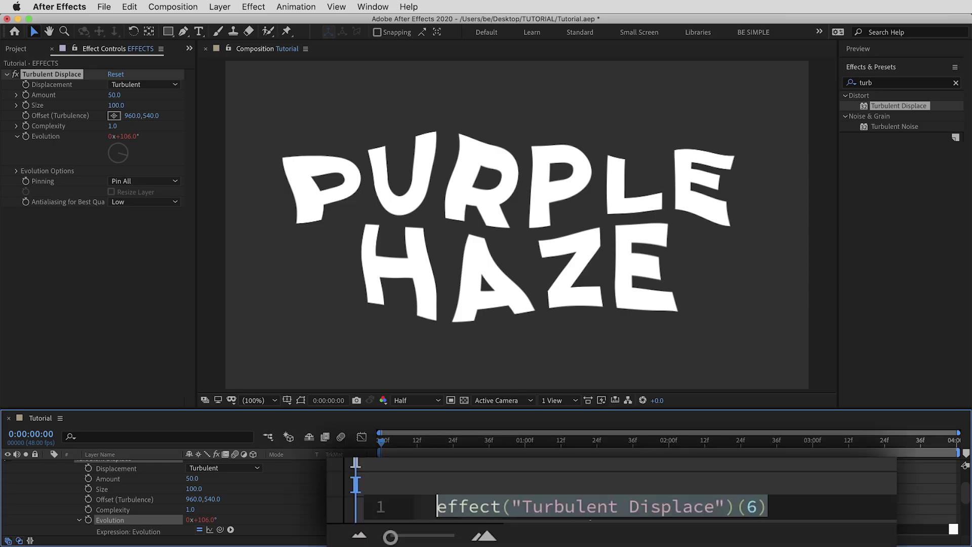
text(time*100)
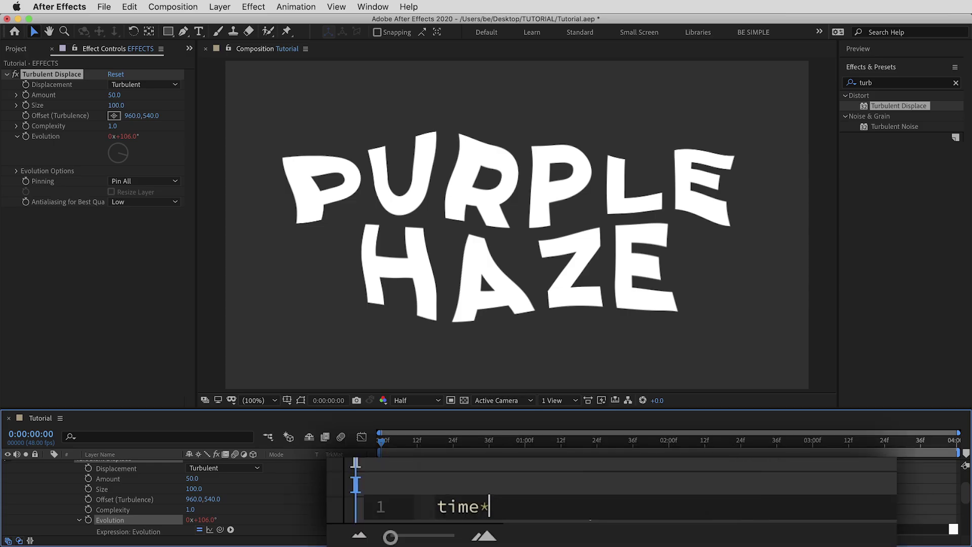
click(355, 485)
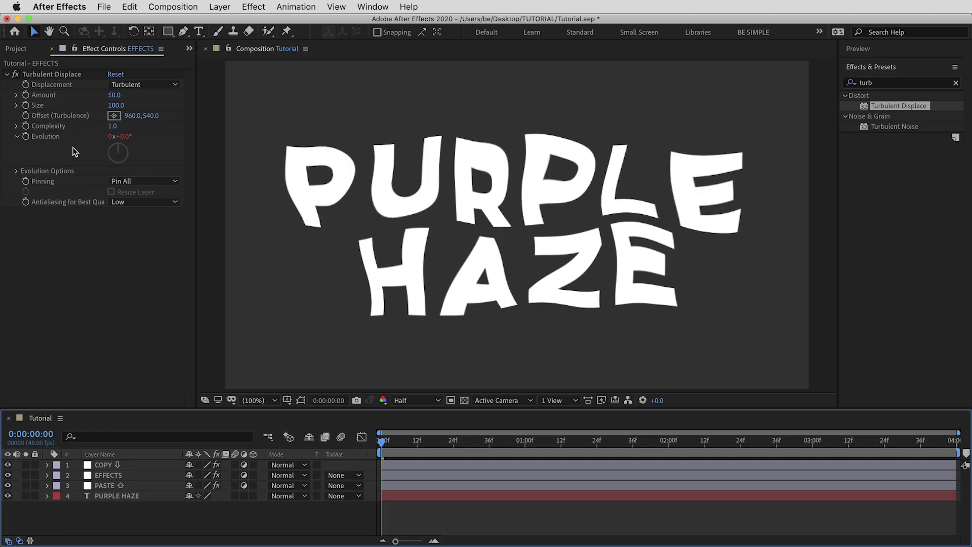
Preview the animated distortion and move the current time to 0:00:01:37
key(space)
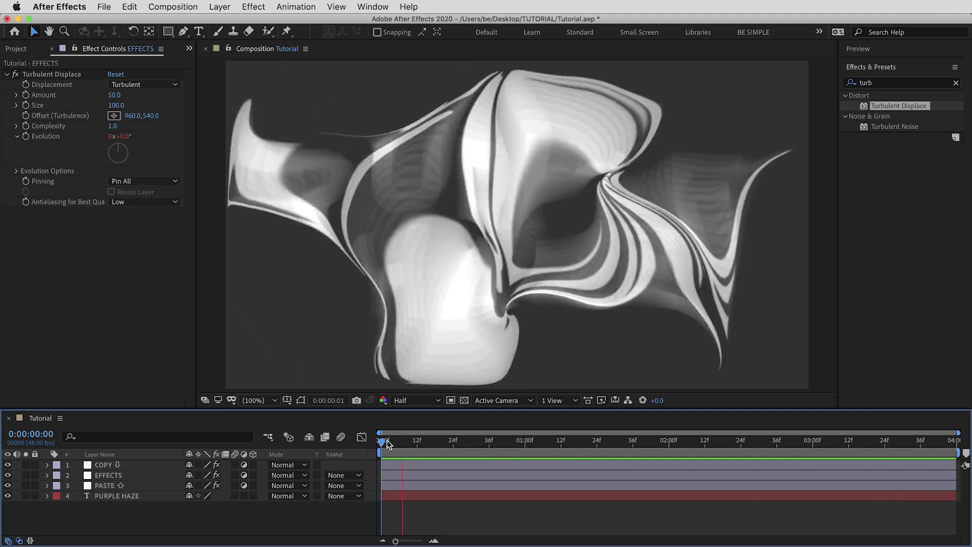
drag(381, 446, 636, 450)
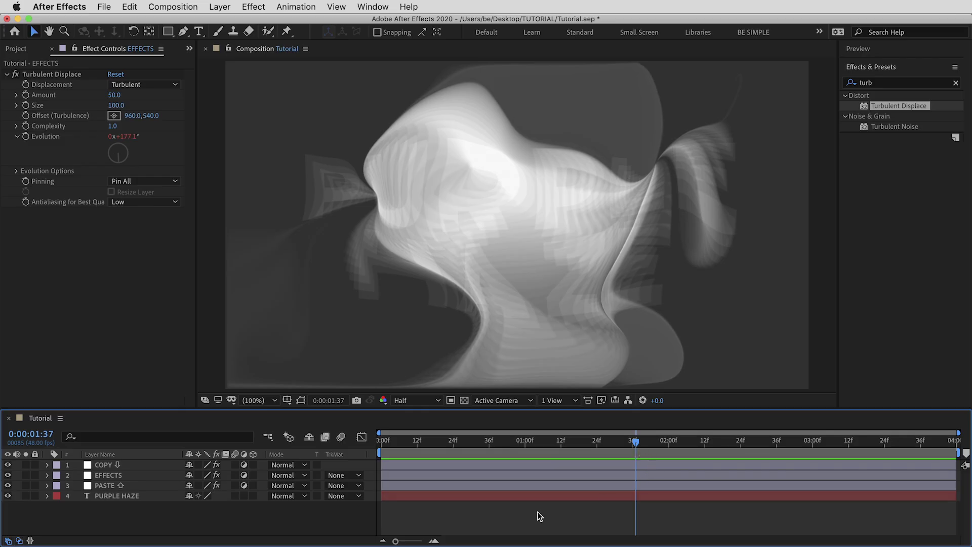
Reveal the effects on the COPY, EFFECTS and PASTE layers, and select the PURPLE HAZE text layer
click(111, 464)
shift+click(114, 485)
key(e)
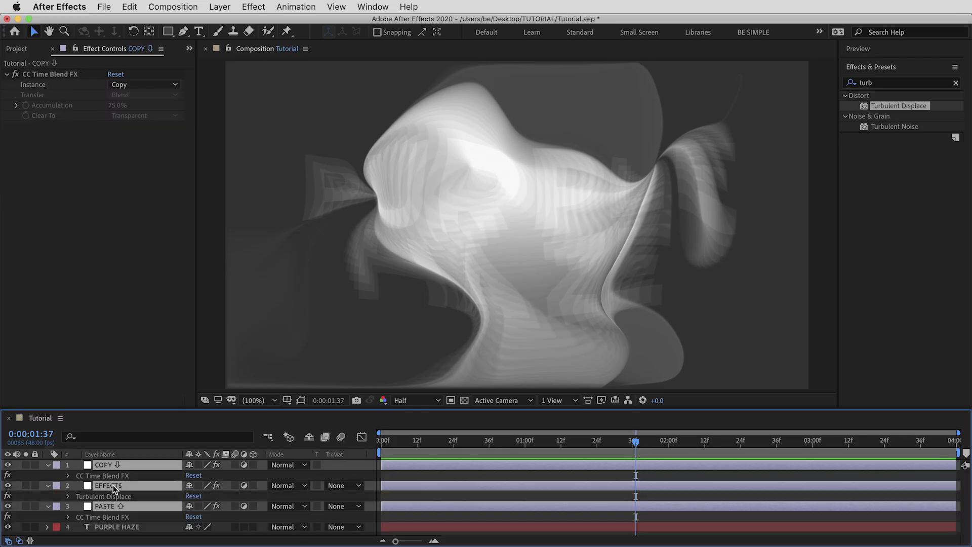
click(145, 527)
Return to the first frame, inspect the effects on EFFECTS and COPY, and advance one frame to examine the feedback
drag(396, 440, 351, 442)
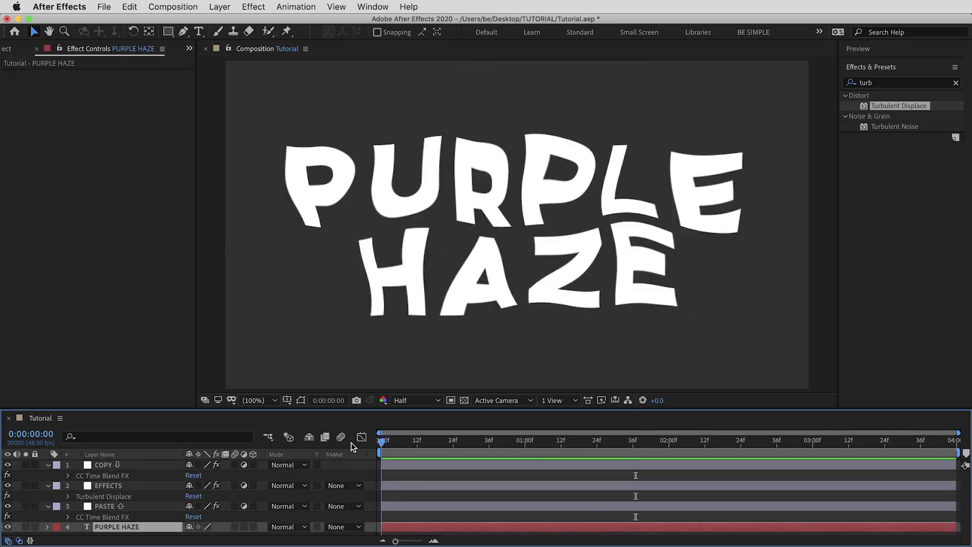
click(111, 486)
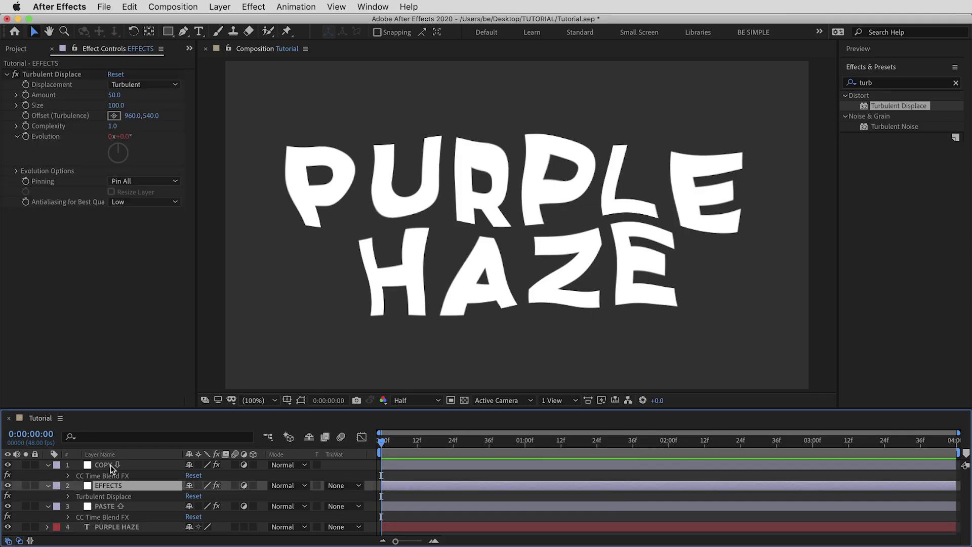
click(111, 473)
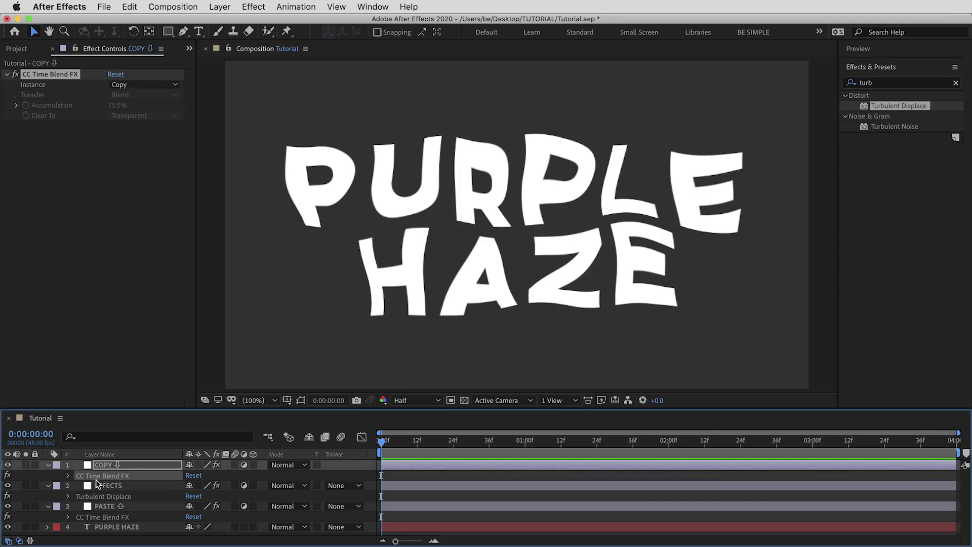
key(Page_Down)
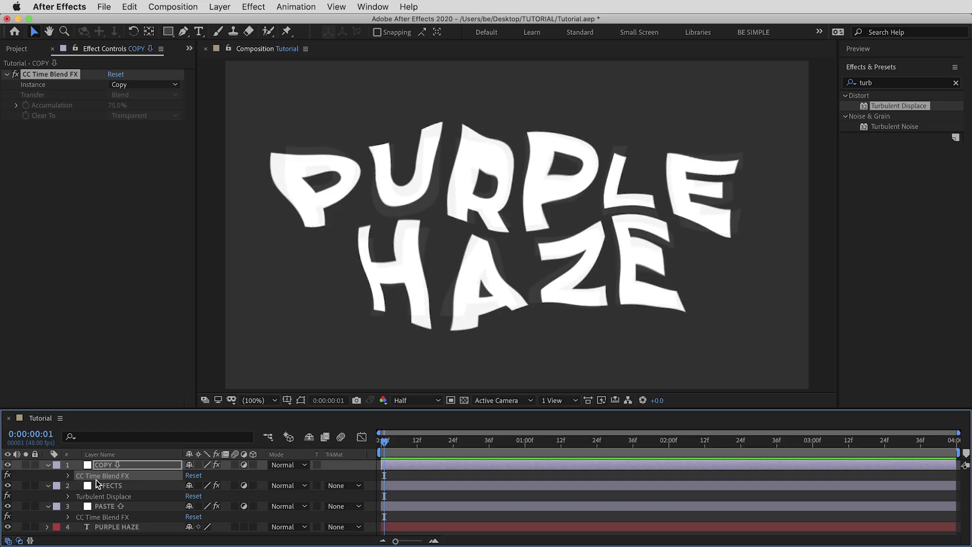
Inspect the effects on PASTE, EFFECTS and COPY, advance one frame to compare the feedback, and scrub to 0:00:01:21
click(112, 518)
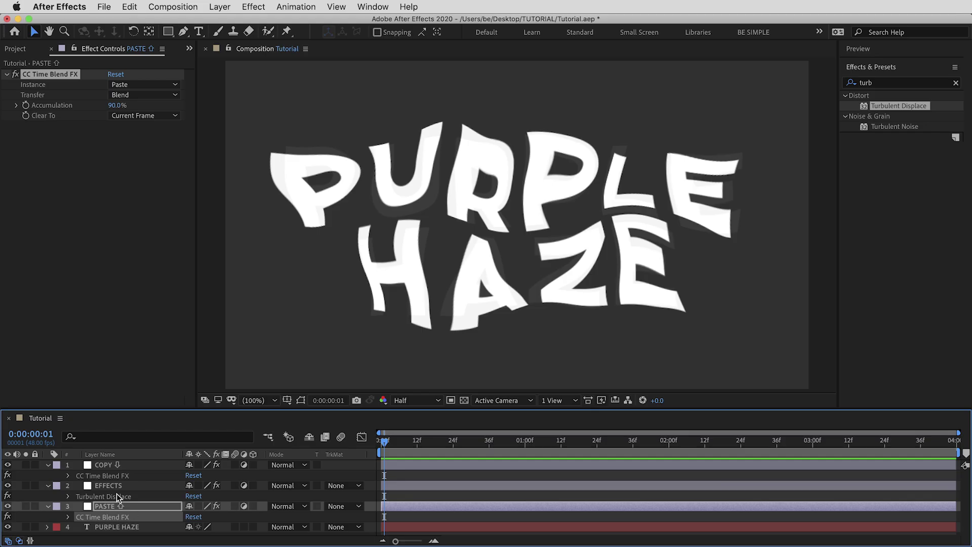
click(117, 495)
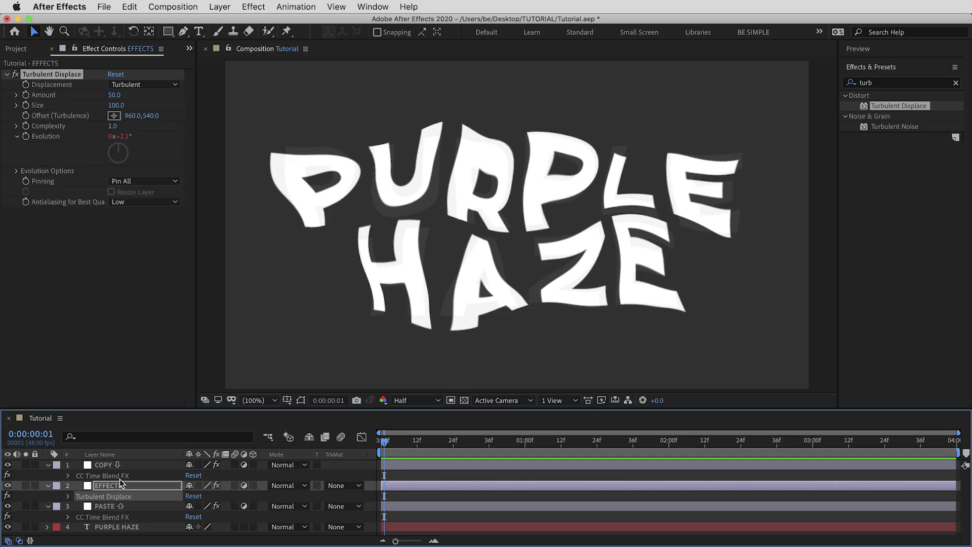
click(118, 476)
key(Page_Down)
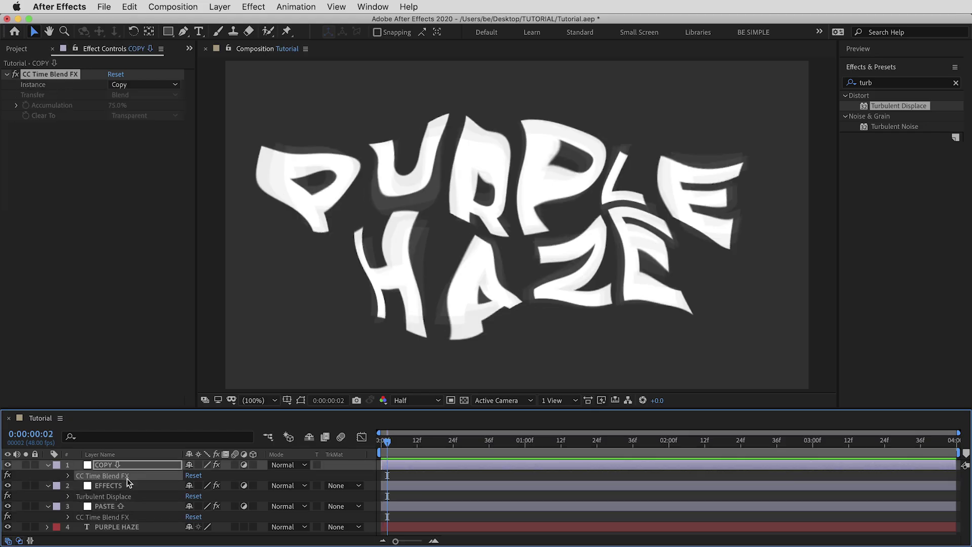
click(113, 517)
click(129, 496)
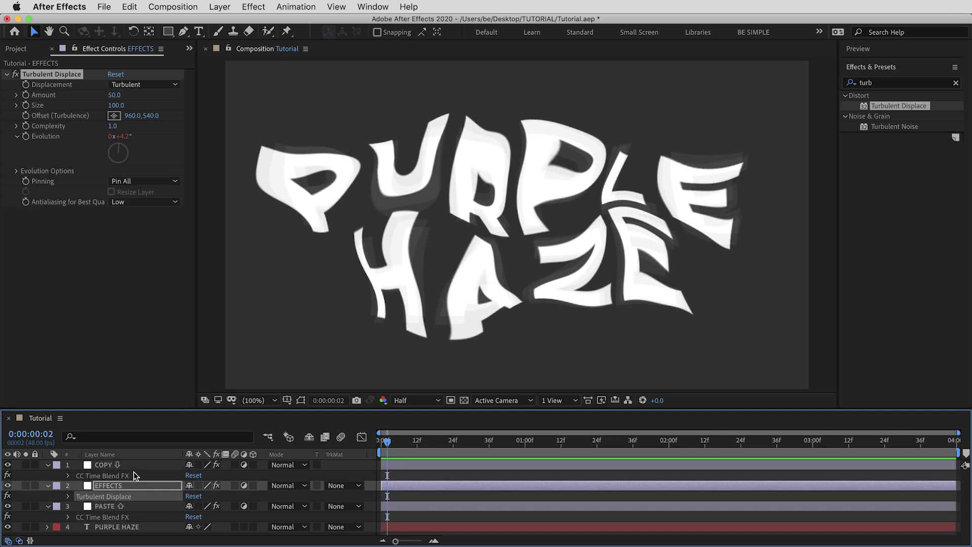
click(133, 475)
drag(396, 446, 586, 445)
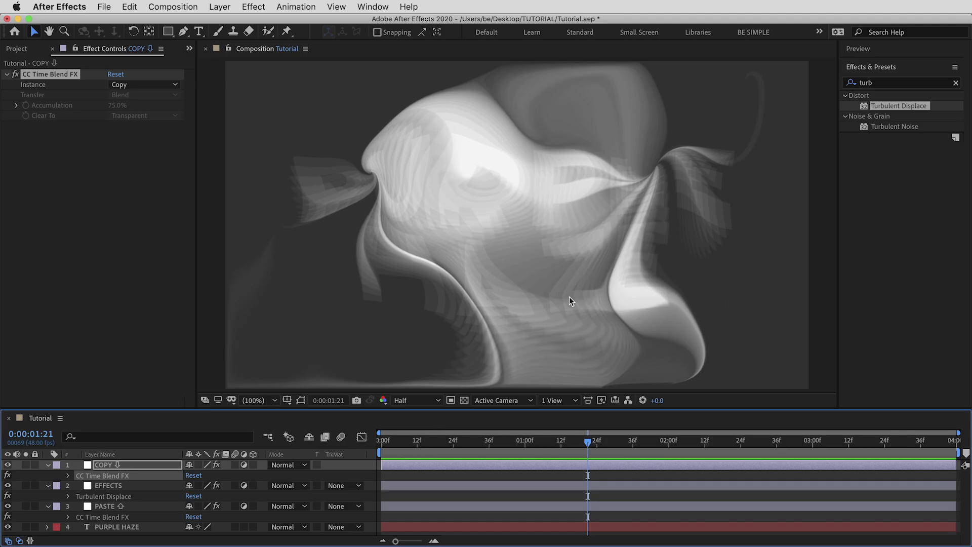
Set the Amount of the Turbulent Displace effect on the EFFECTS layer to 10
click(121, 496)
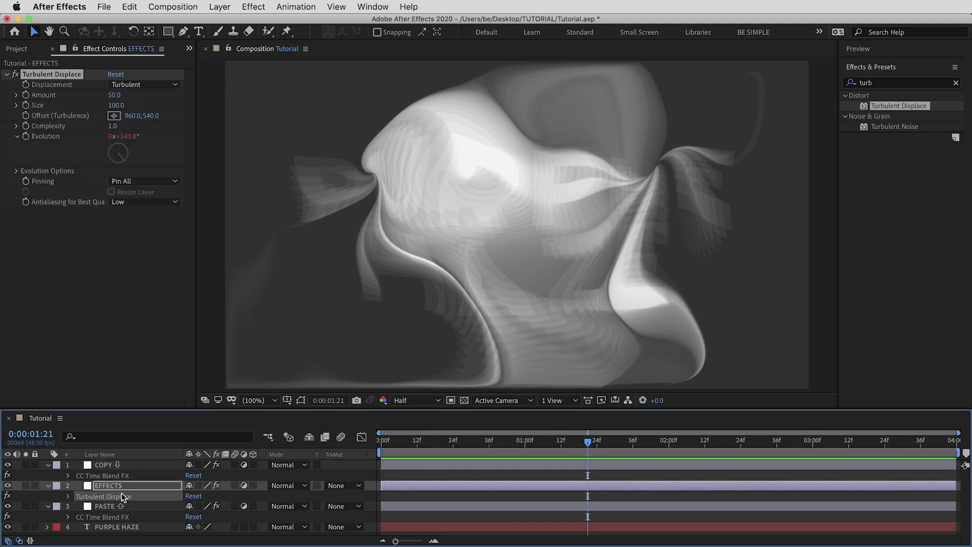
click(115, 95)
text(10)
key(Return)
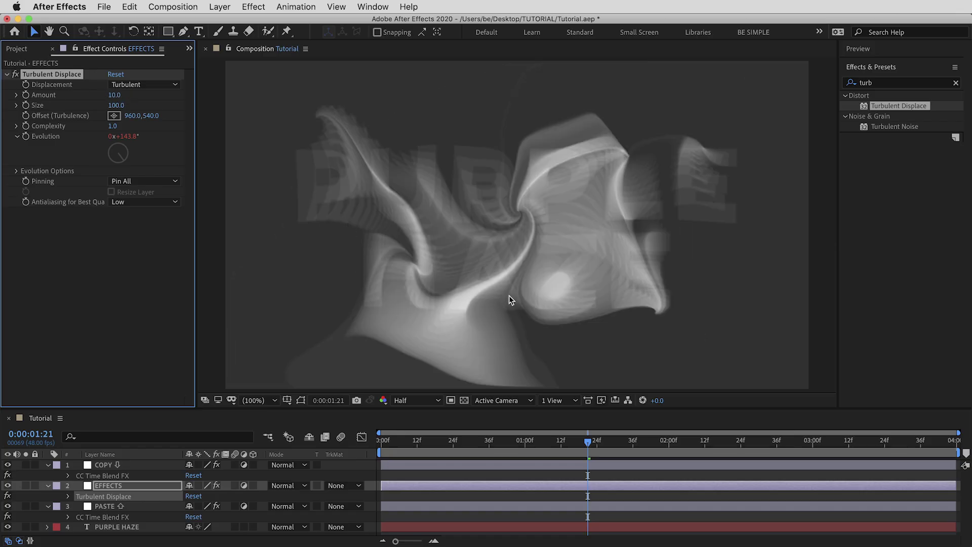
Preview the distortion from different points and scrub through the timeline to 0:00:02:35 to check the feedback
key(space)
click(391, 440)
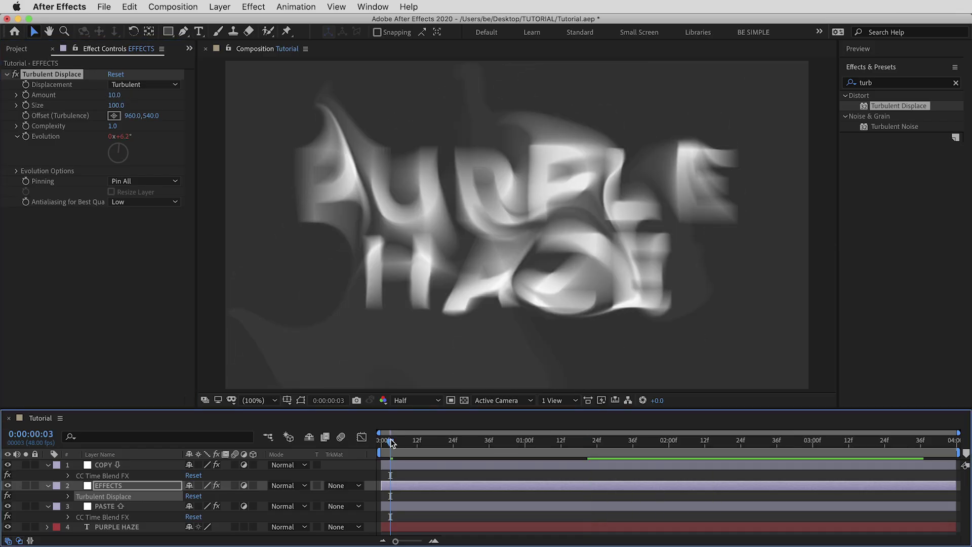
key(space)
drag(396, 439, 814, 450)
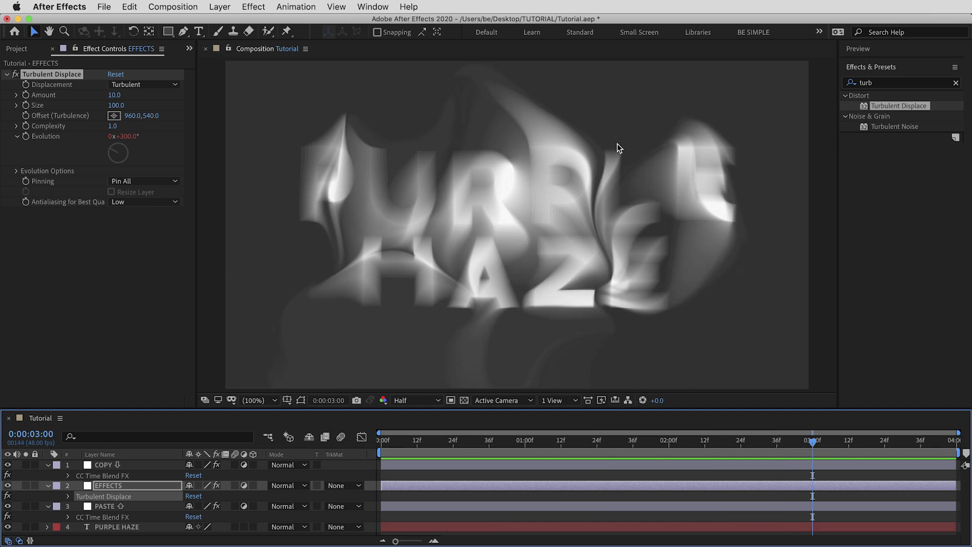
click(597, 444)
drag(598, 445, 648, 443)
drag(727, 444, 775, 444)
key(super+z)
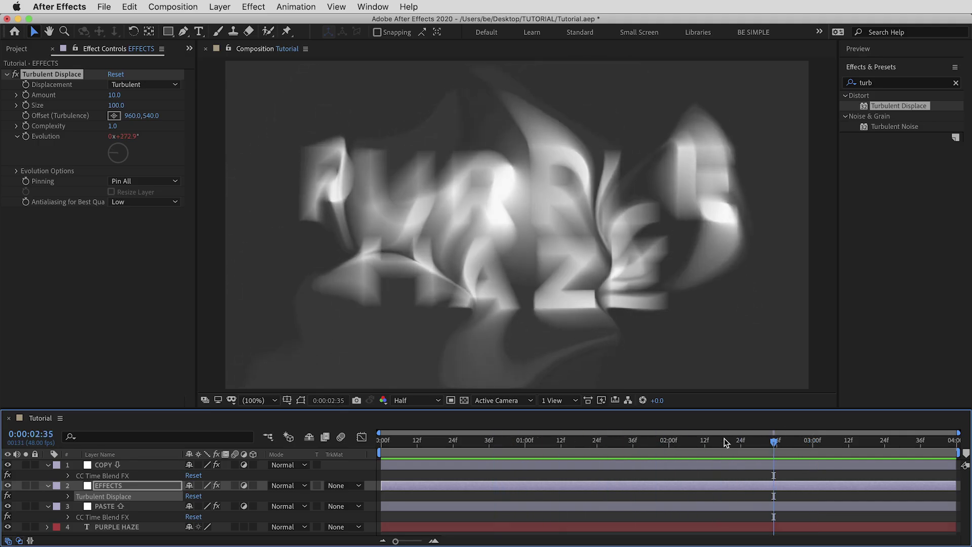
Replay the animation from the first frame, check frame 0:00:00:16, select the COPY layer and return to the first frame
drag(384, 441, 408, 443)
key(Home)
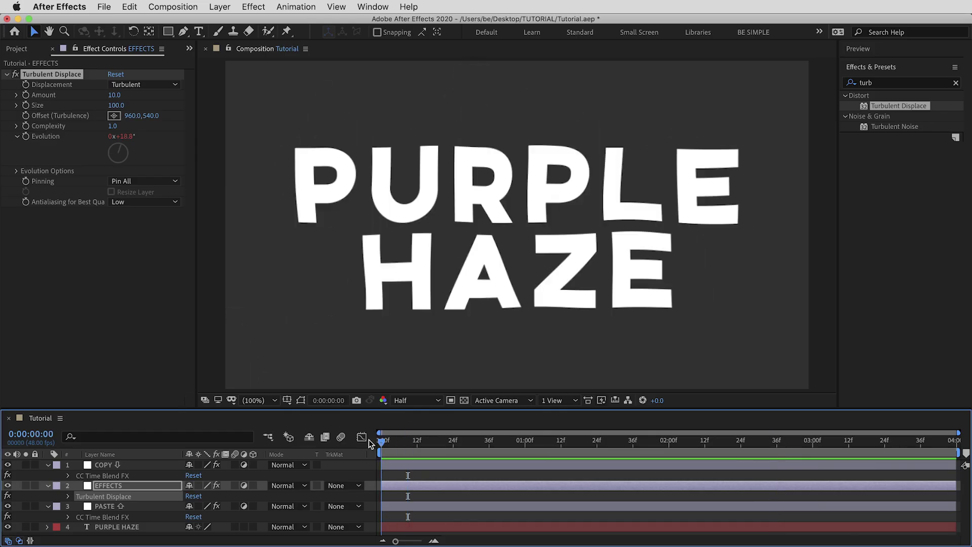
key(space)
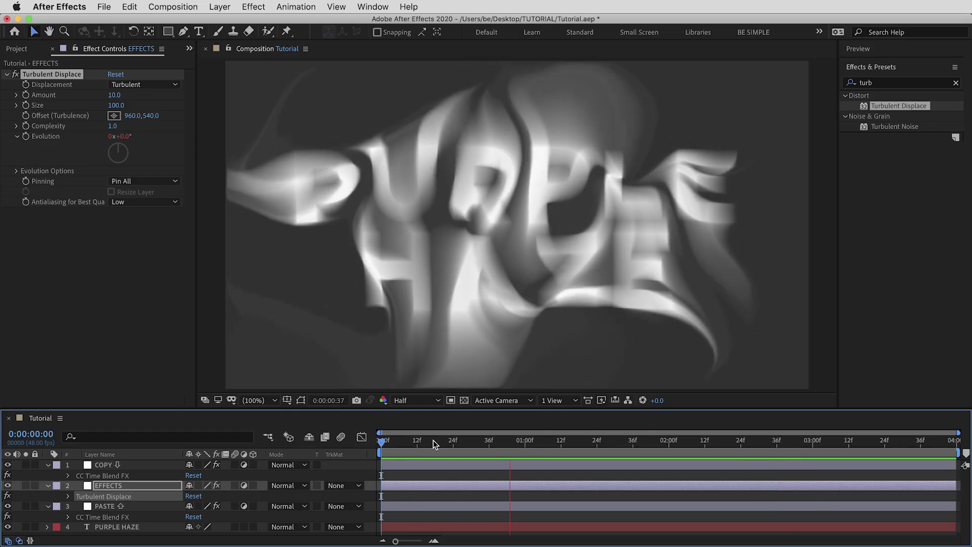
click(430, 441)
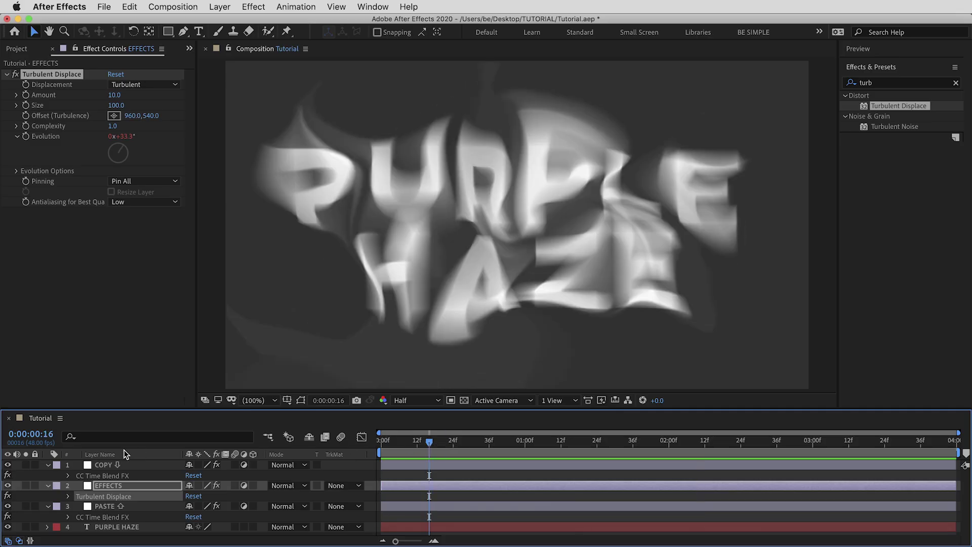
click(129, 466)
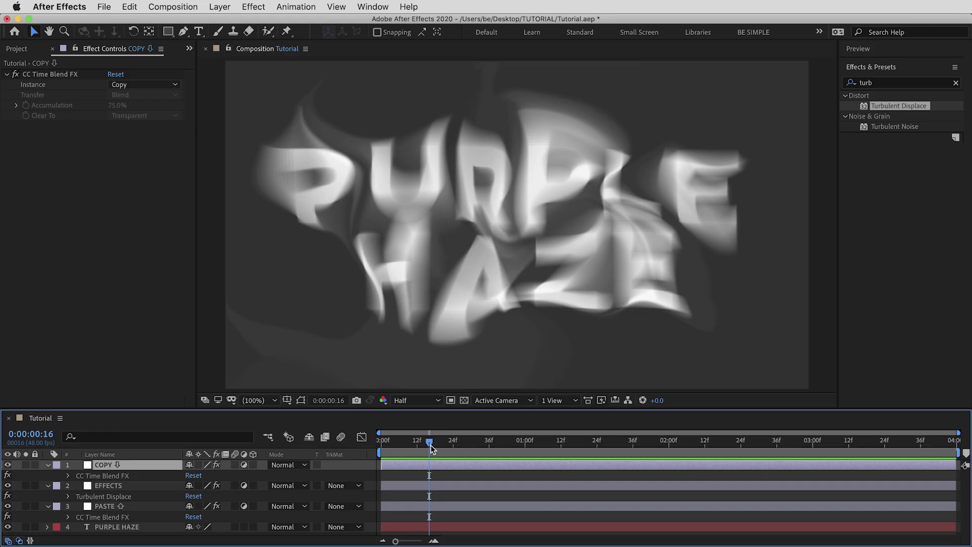
drag(430, 445, 365, 440)
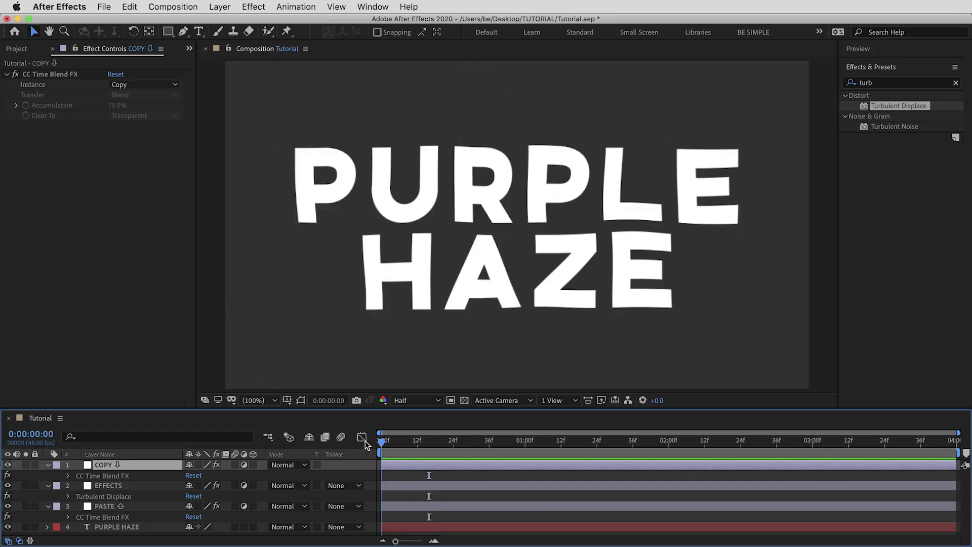
Purge all memory and disk cache, confirming the deletion of the disk cache files for all versions
click(131, 6)
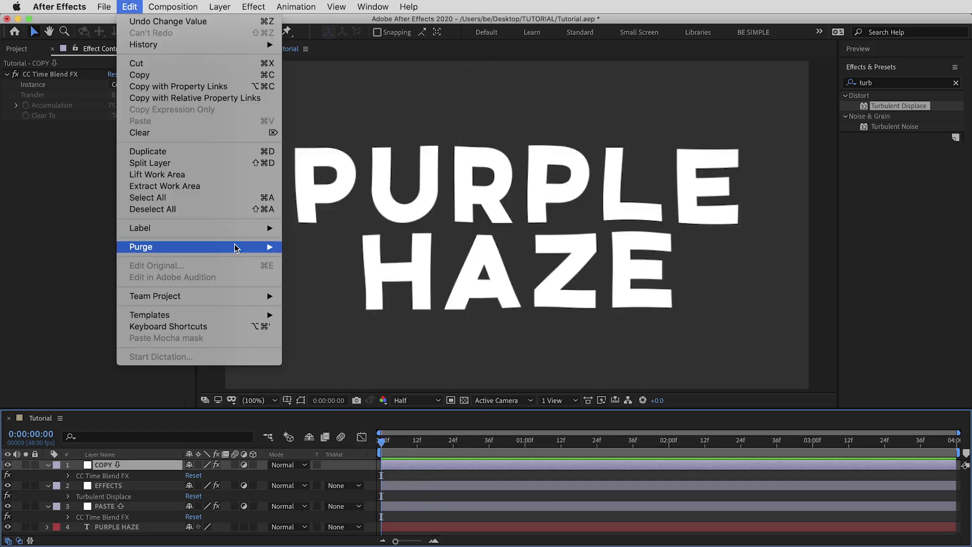
mouse_move(268, 246)
click(356, 247)
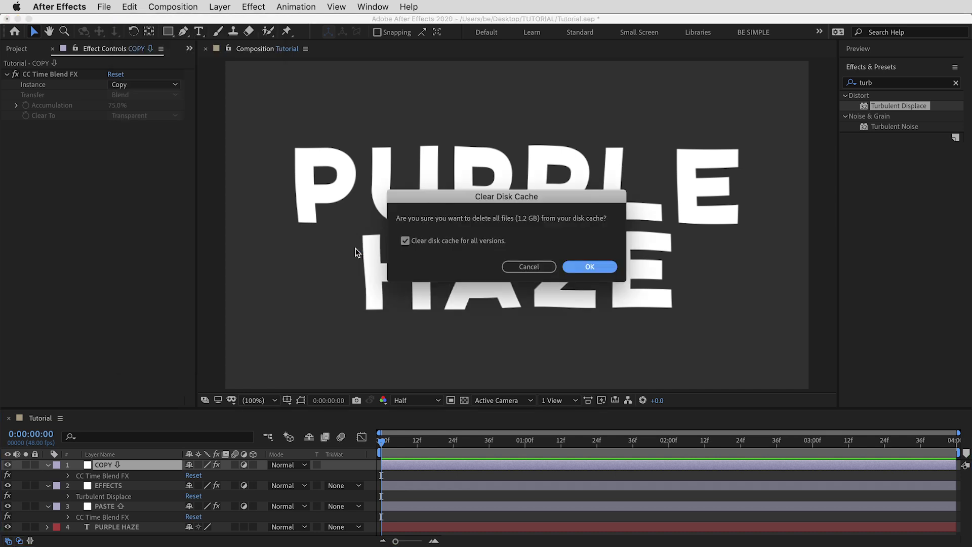
key(Return)
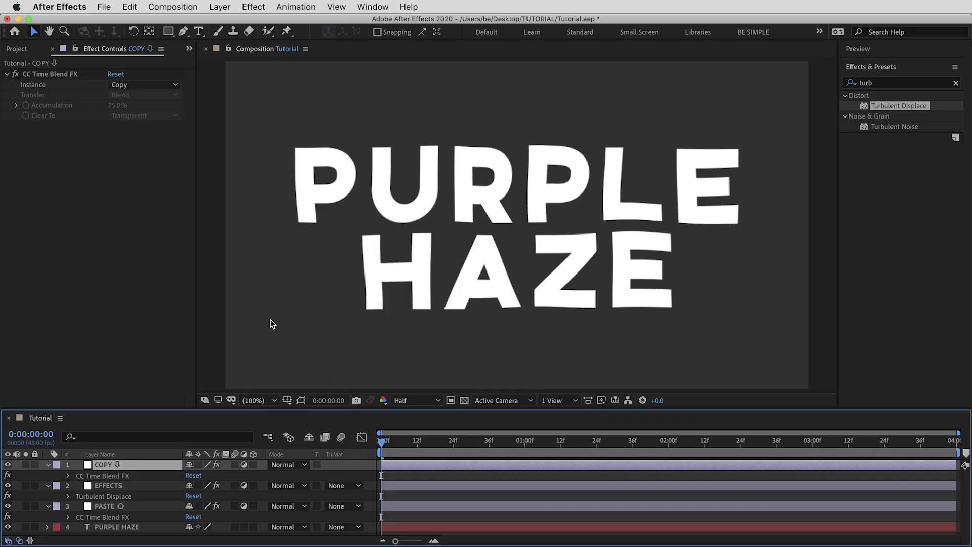
Search the keyboard shortcuts for "purge" and check the one assigned to All Memory & Disk Cache
click(128, 6)
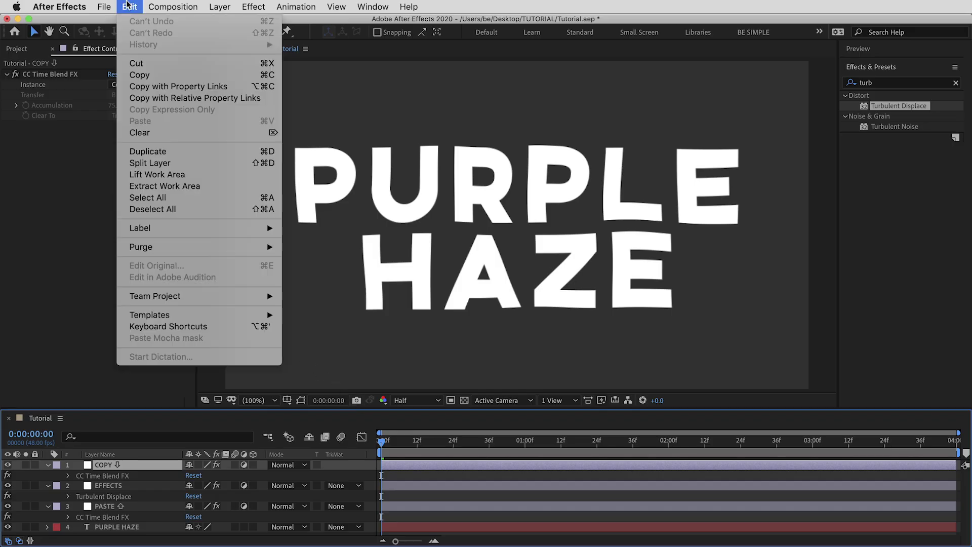
click(223, 327)
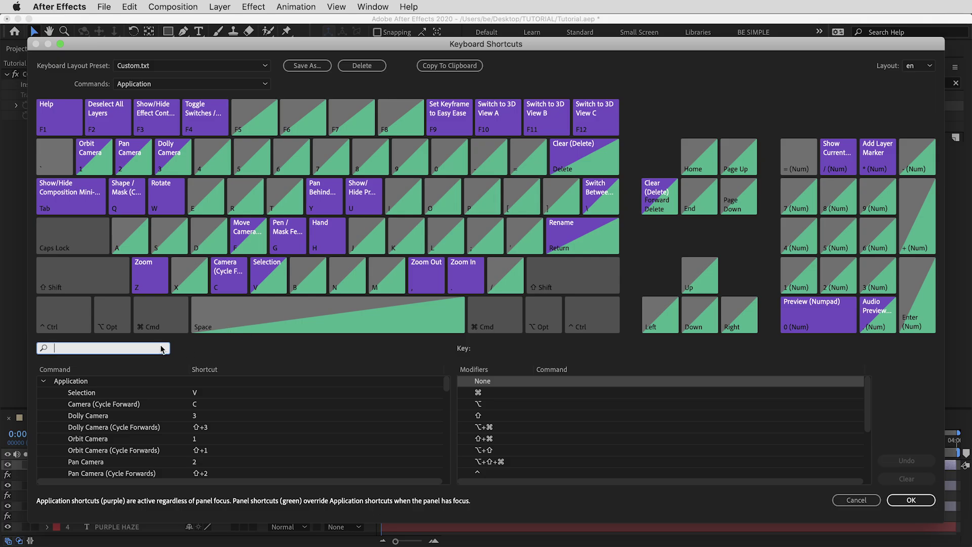
text(purge)
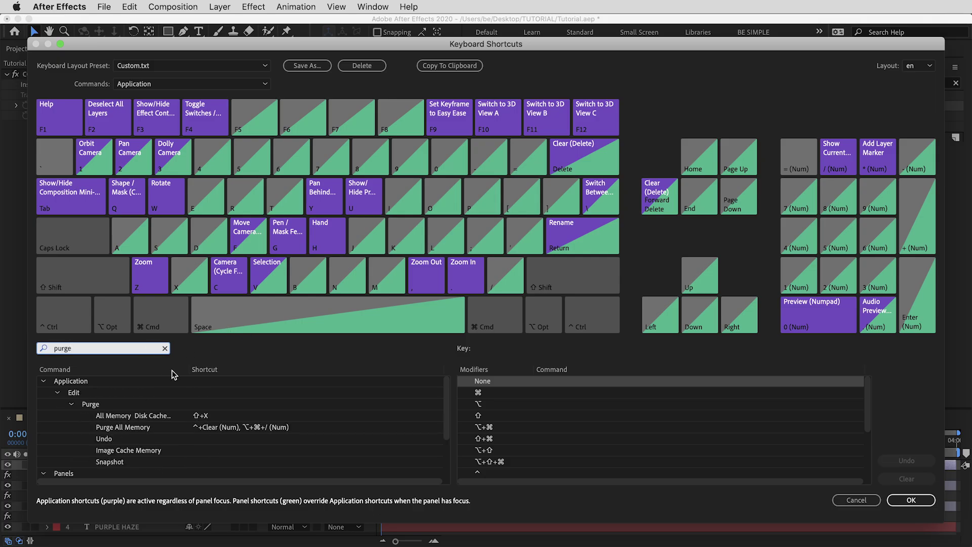
click(213, 416)
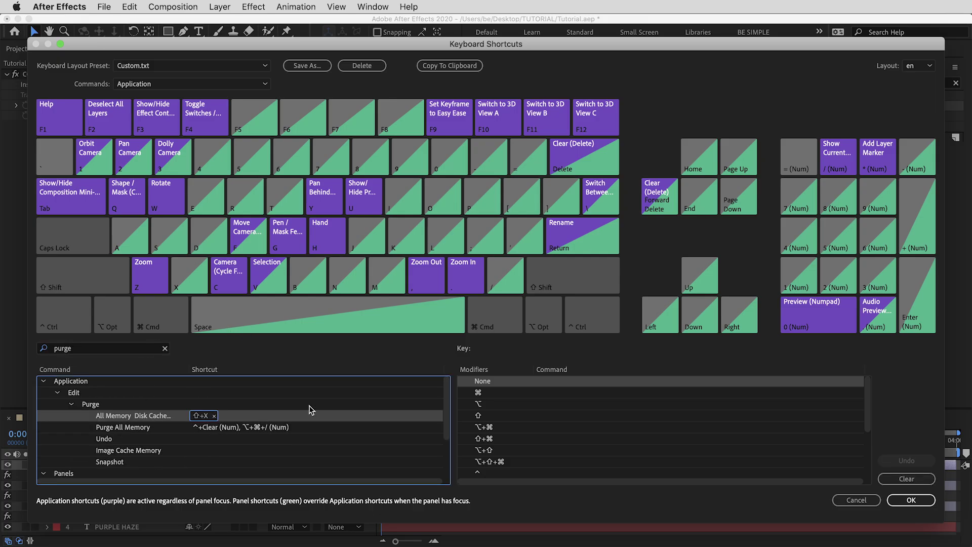
key(Return)
Purge all memory and disk cache again, preview the animation and move the current time to 0:00:01:40
key(shift+x)
key(Return)
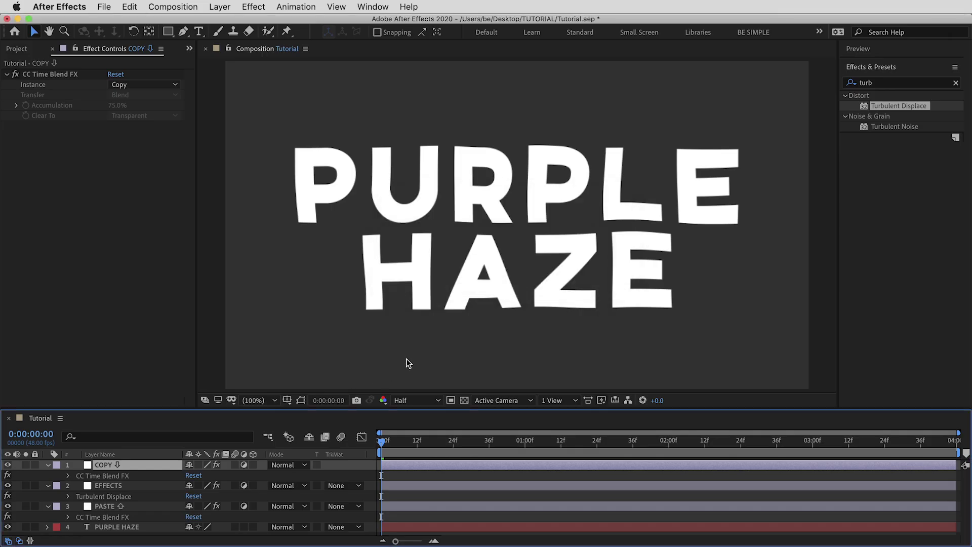
key(space)
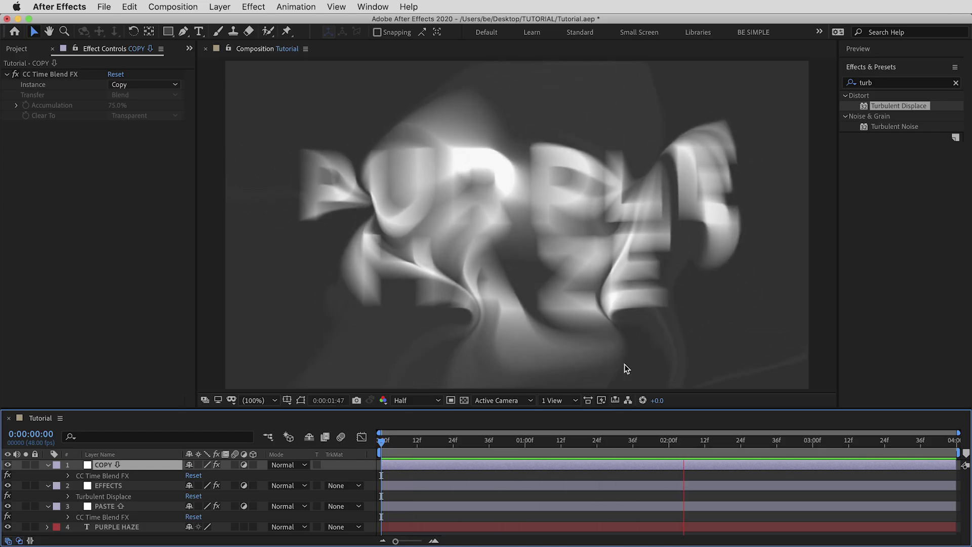
drag(385, 442, 645, 443)
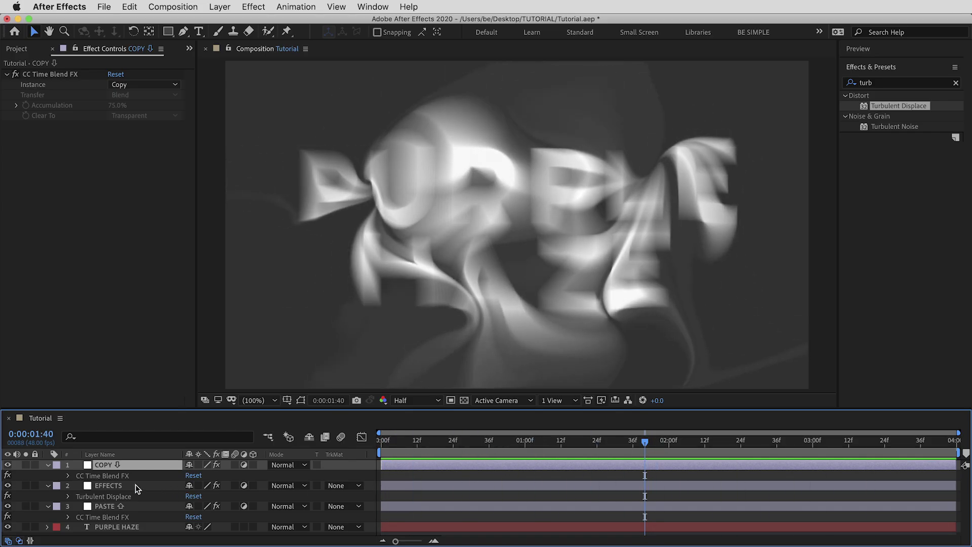
Return to the first frame and set the EFFECTS layer's Turbulent Displace to Twist displacement with an Amount of 3
click(120, 496)
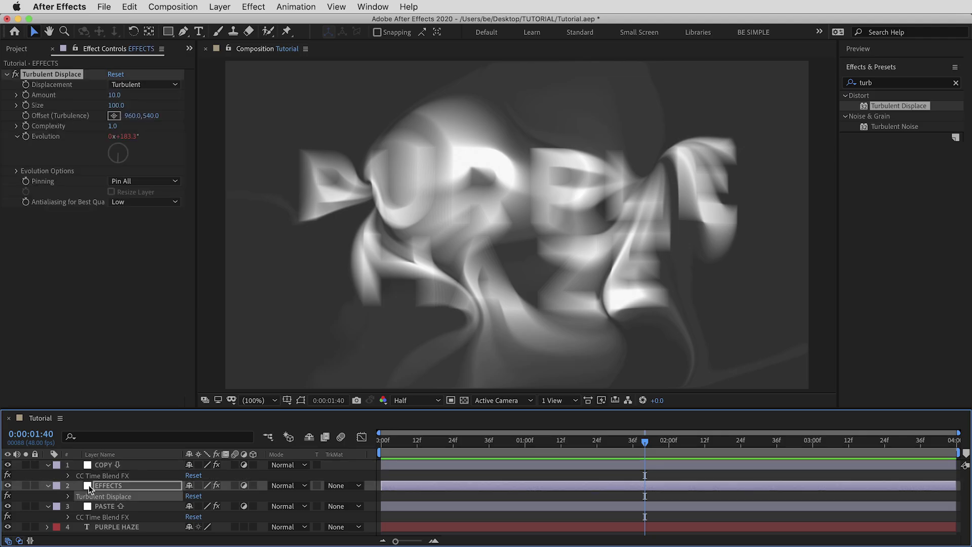
key(Home)
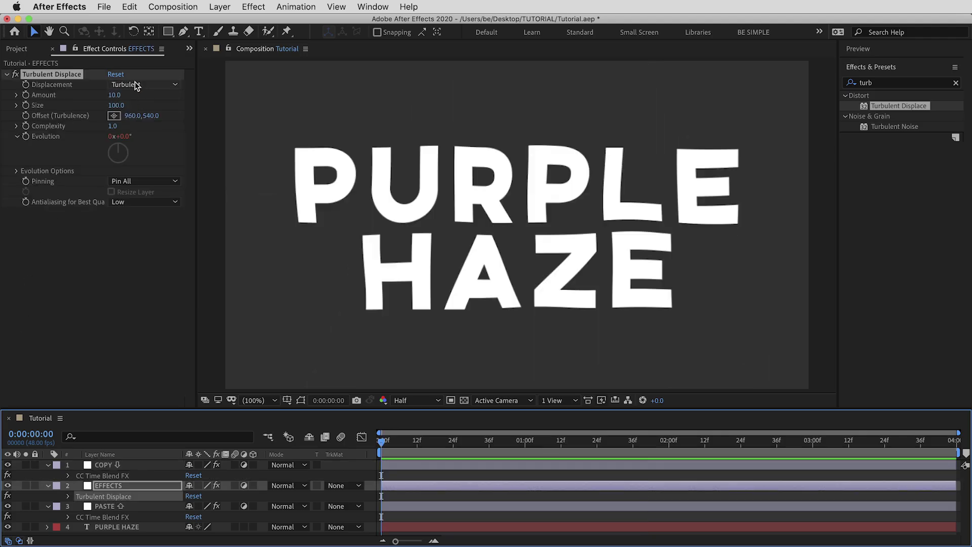
click(135, 84)
click(147, 120)
click(136, 96)
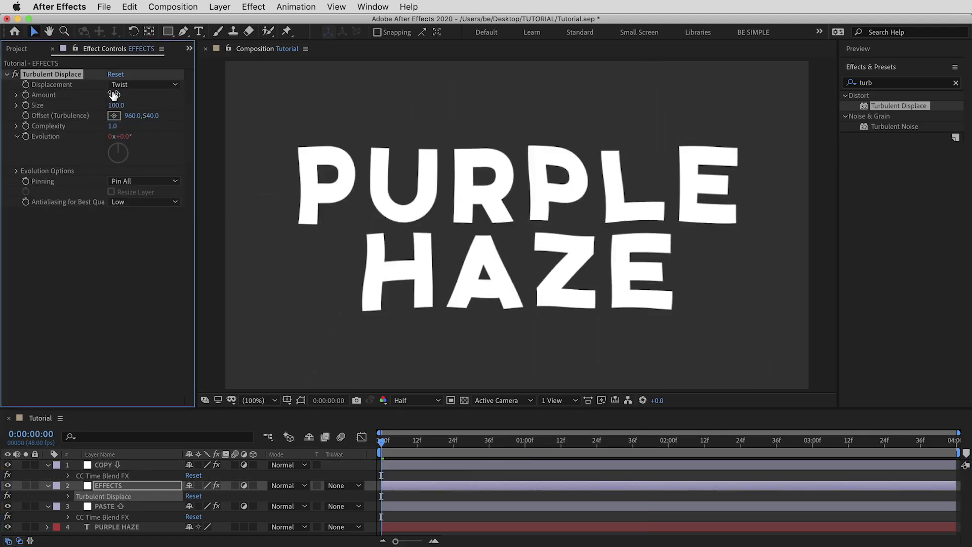
key(Return)
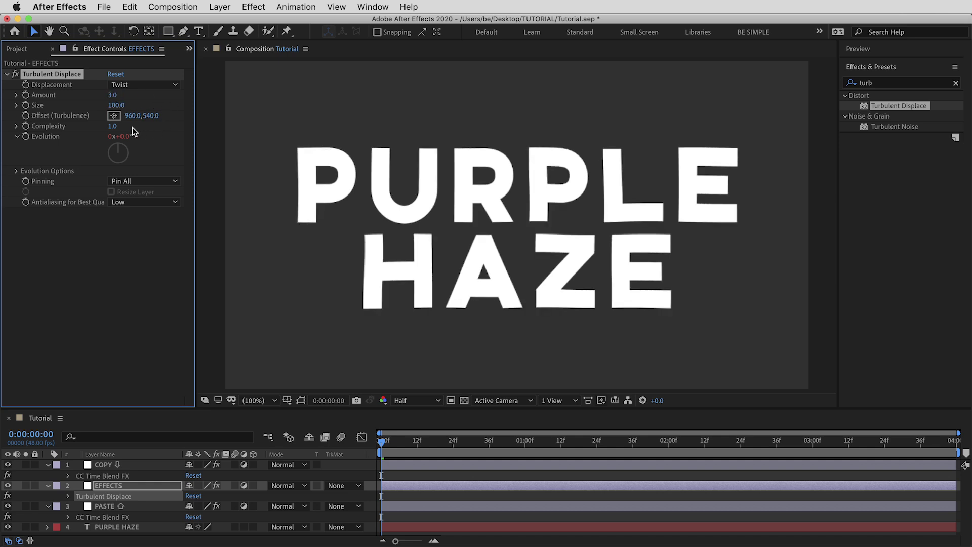
Set the Turbulent Displace Complexity to 10, preview the animation and return to the first frame
click(114, 126)
text(10)
key(Return)
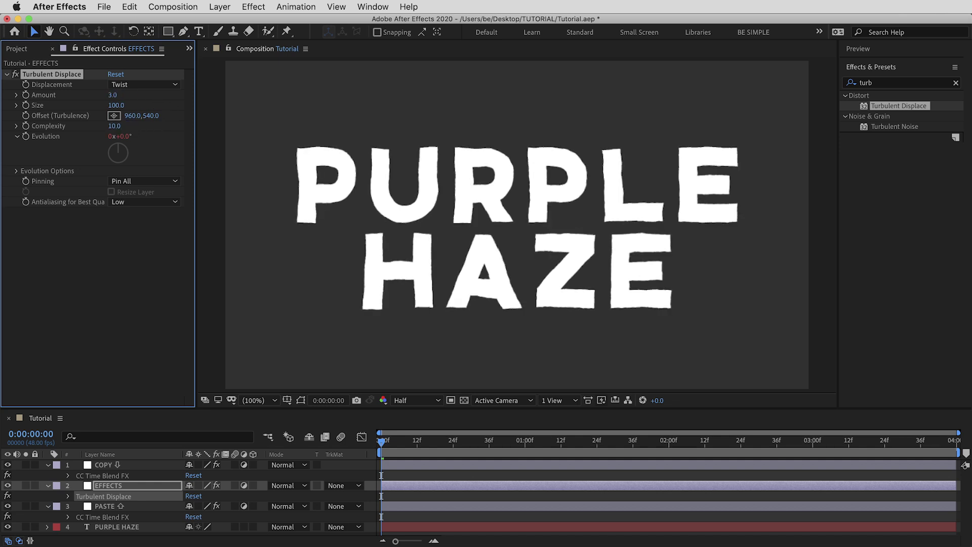
key(space)
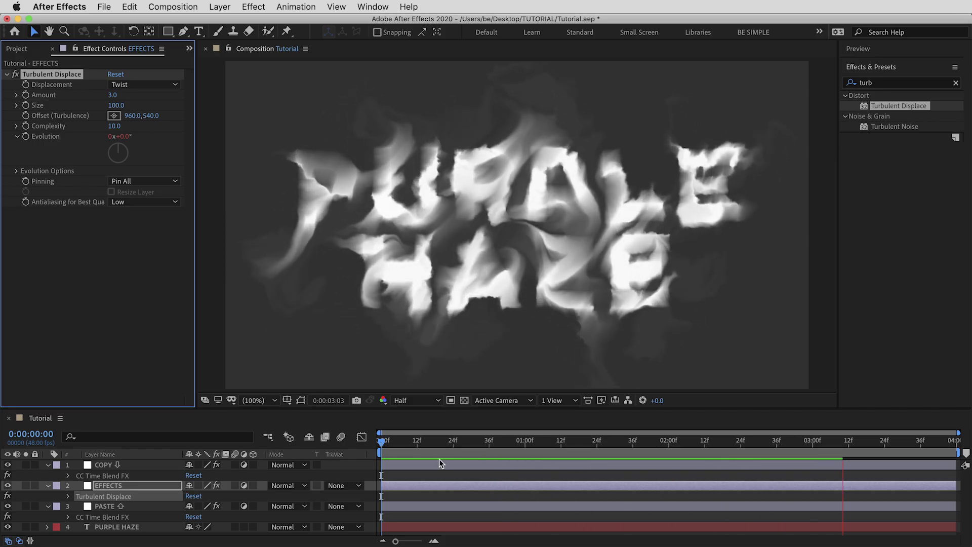
click(351, 440)
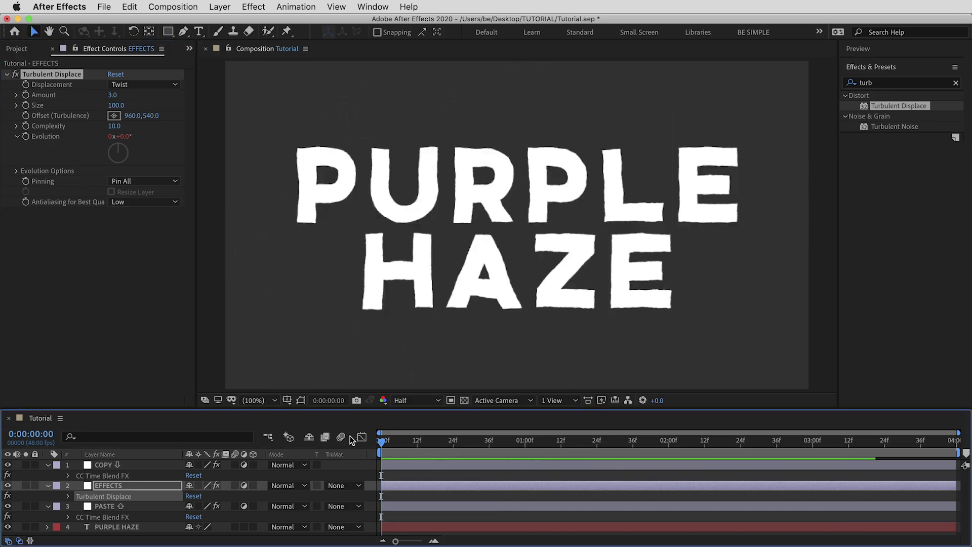
Add the Minimax effect to the EFFECTS layer with Radius 2 and Channel set to Alpha and Color
click(924, 82)
text(mini)
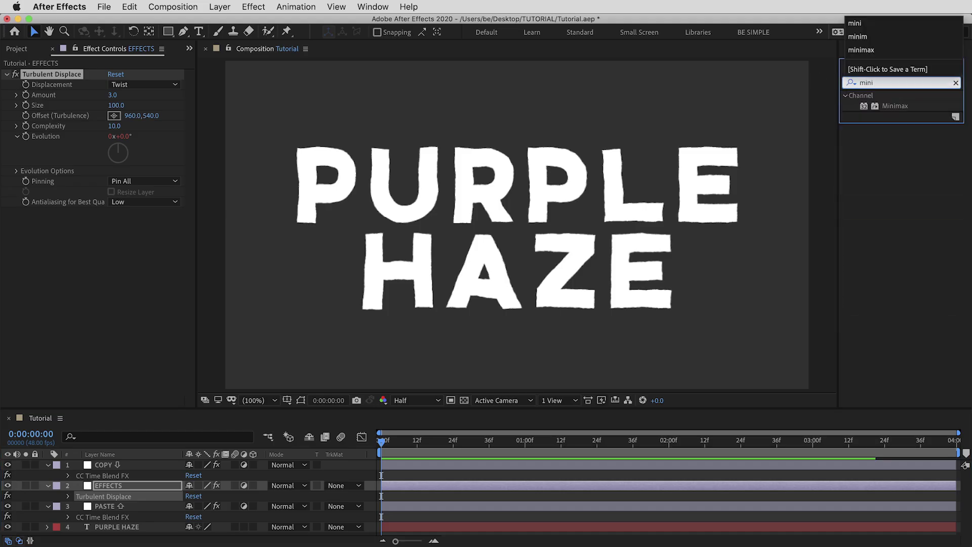
double_click(888, 106)
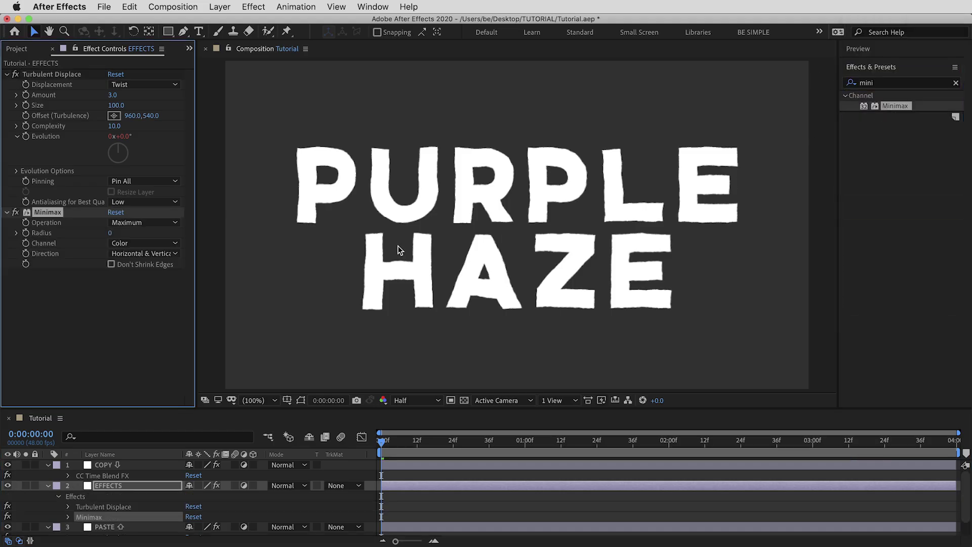
click(123, 233)
click(141, 244)
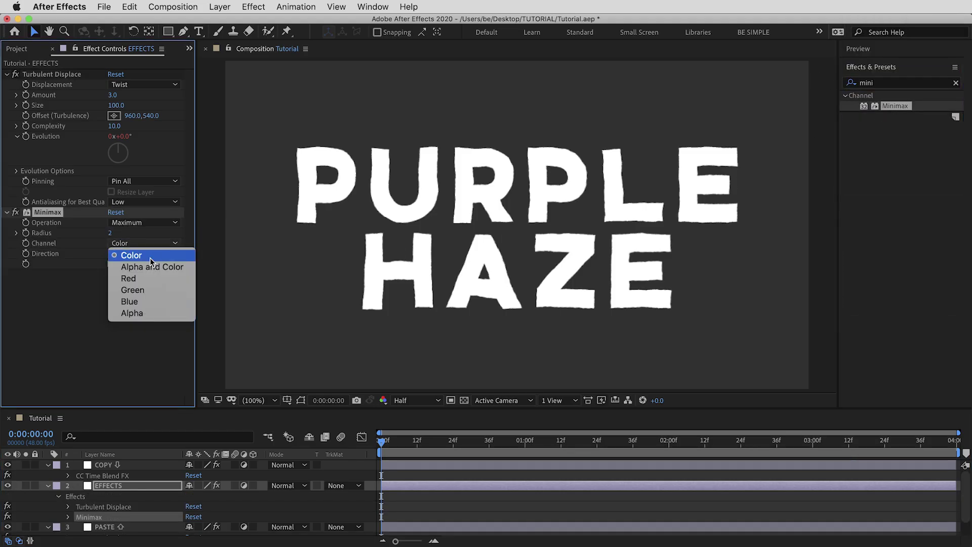
click(130, 267)
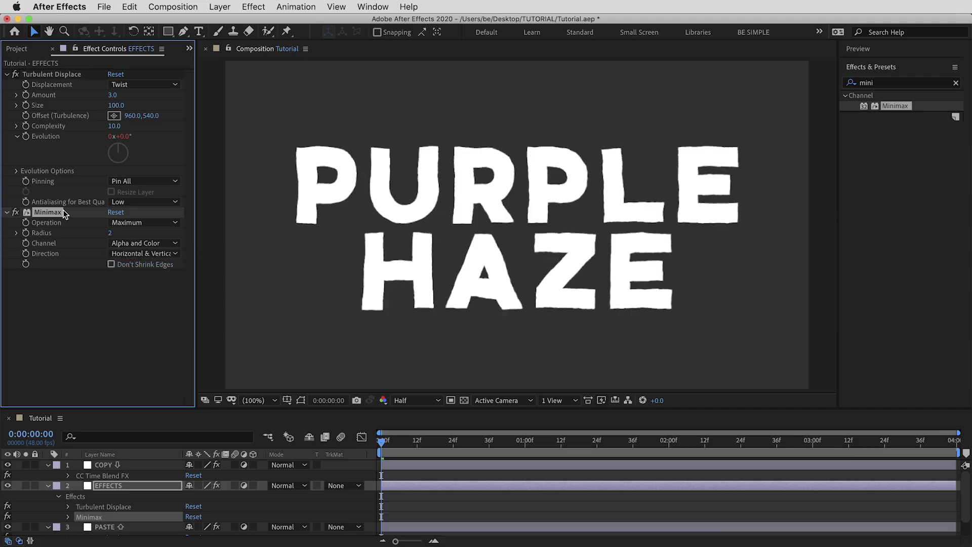
Preview the animation with Turbulent Displace switched off, preview it again with the effect back on, and move the current time to 0:00:01:28
click(16, 75)
key(space)
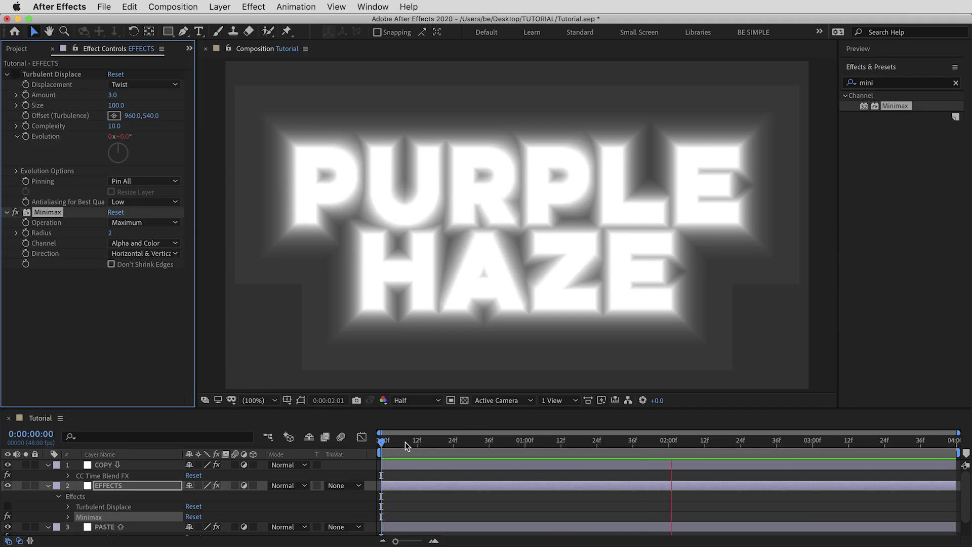
drag(390, 440, 362, 429)
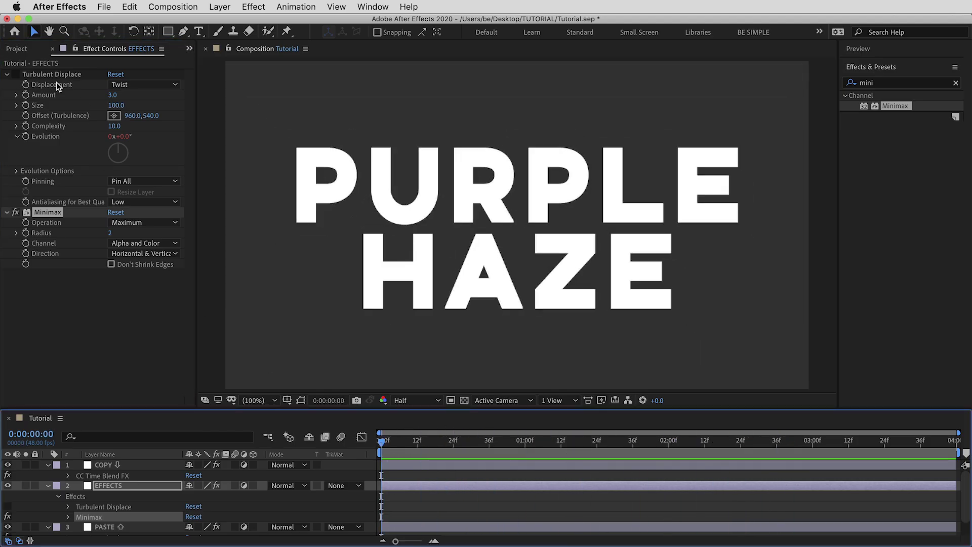
click(16, 75)
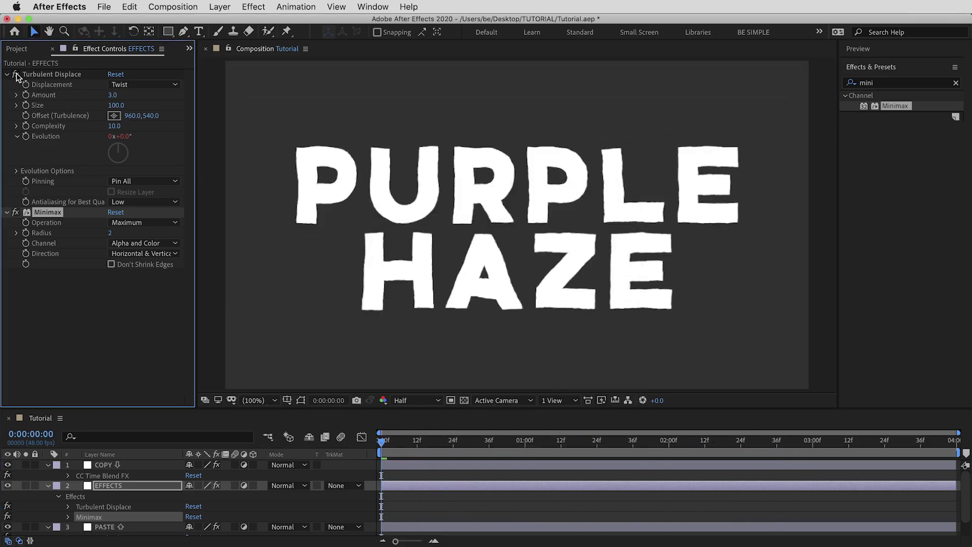
key(space)
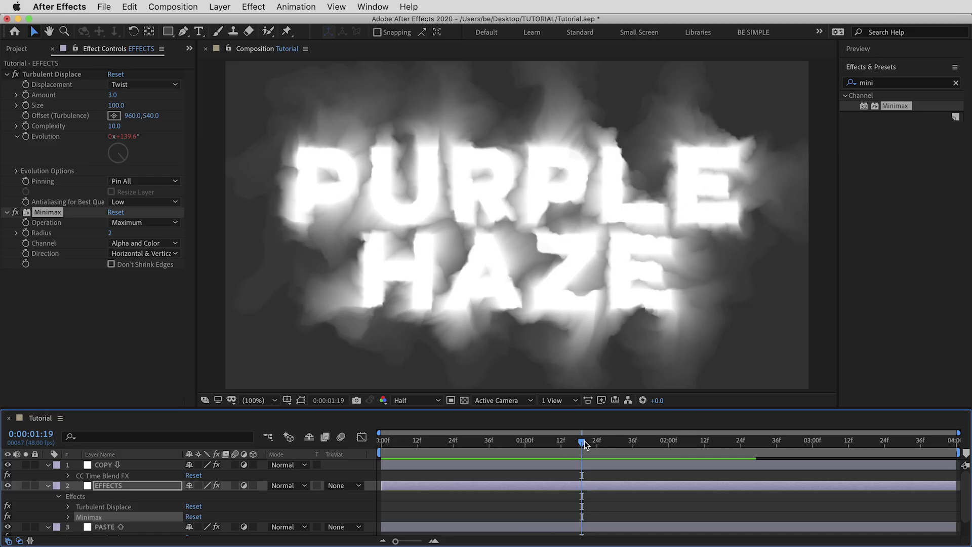
drag(584, 441, 609, 444)
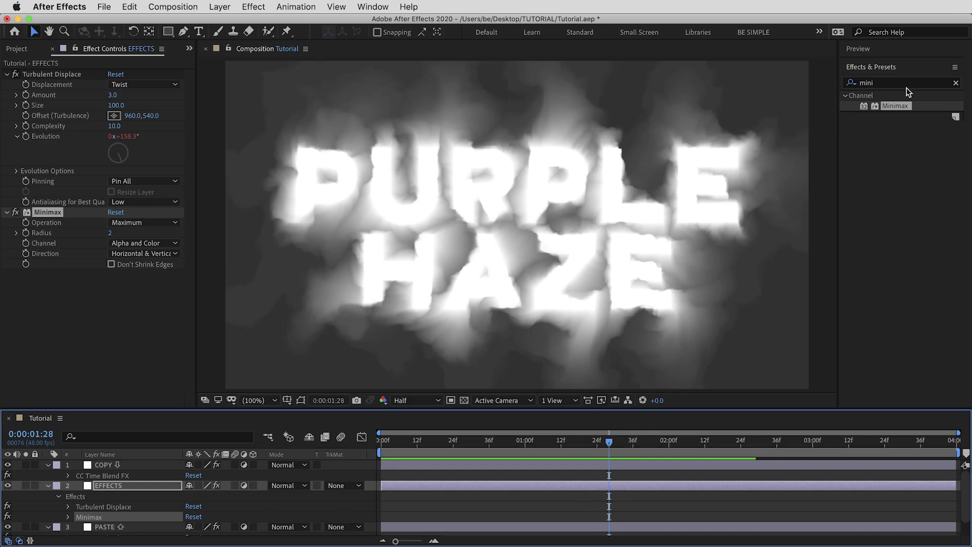
Add the Transform effect to the EFFECTS layer and set its Position to 963, 540
click(891, 83)
text(trans)
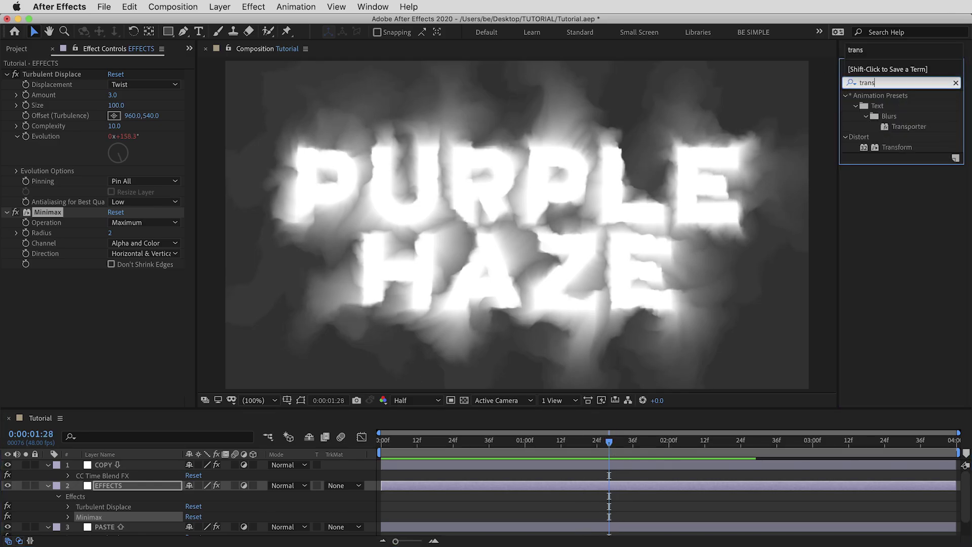
double_click(895, 147)
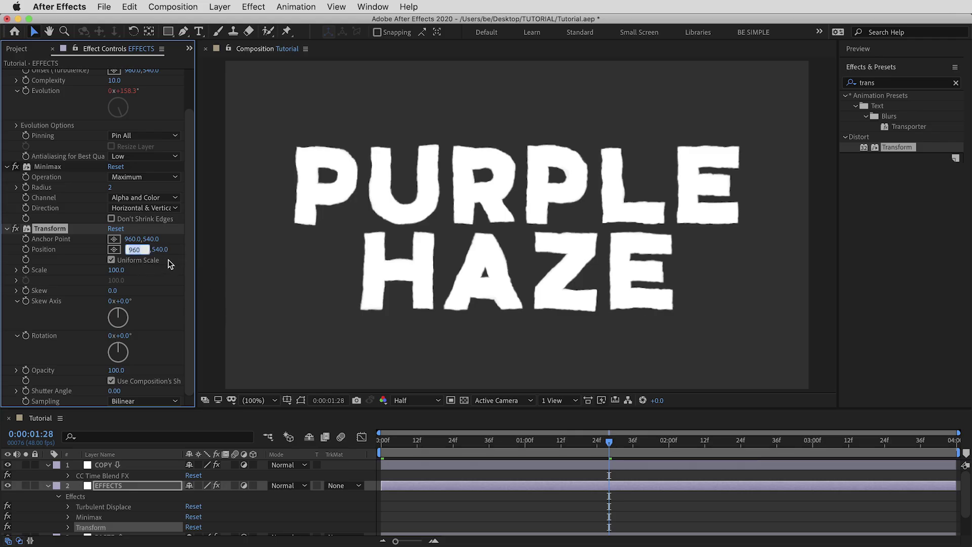
text(96)
key(Return)
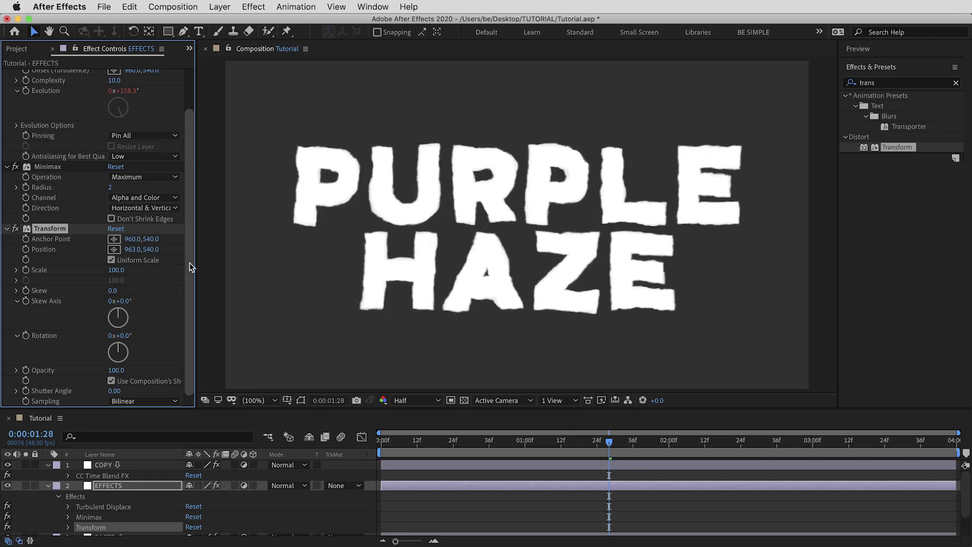
Purge the memory and disk cache at the first frame, preview the animation, check frame 0:00:00:24 and return to the first frame
key(Home)
key(ctrl+alt+KP_Divide)
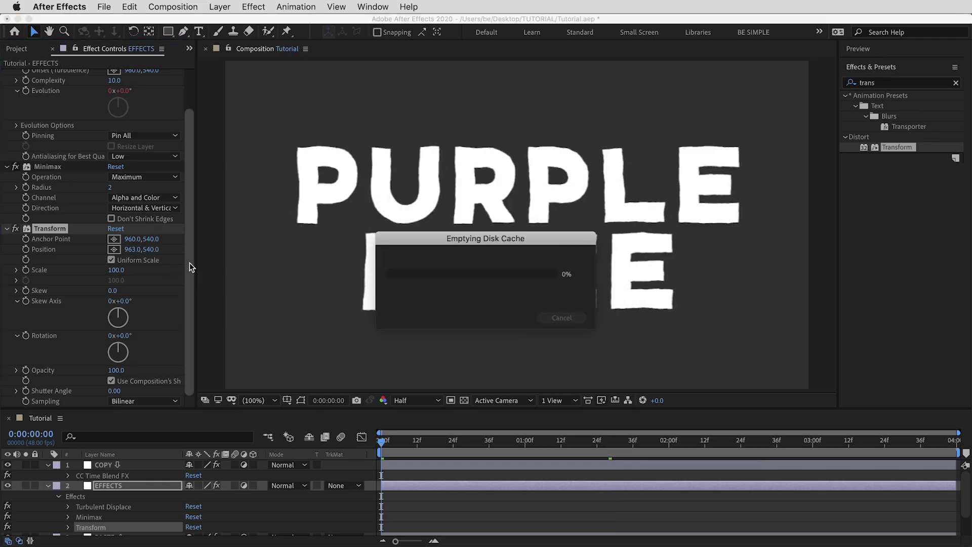
key(space)
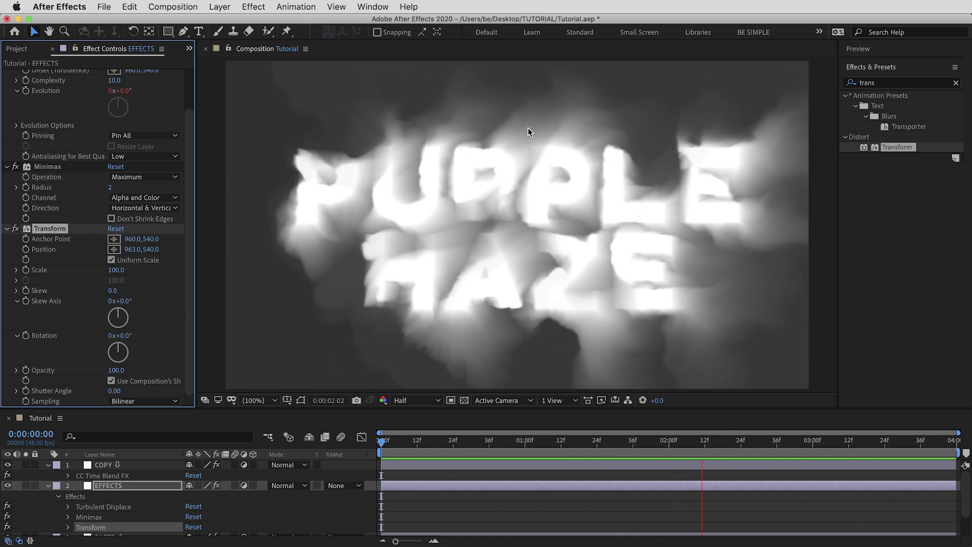
click(453, 441)
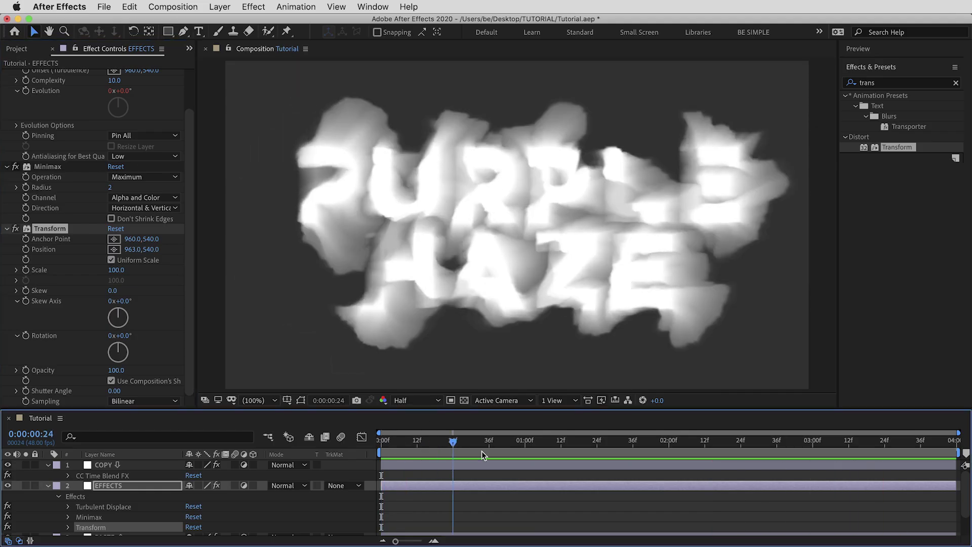
drag(481, 443, 370, 444)
Collapse the COPY and PASTE layers, enlarge the timeline and create a solid named FRACTAL above the COPY layer
click(49, 465)
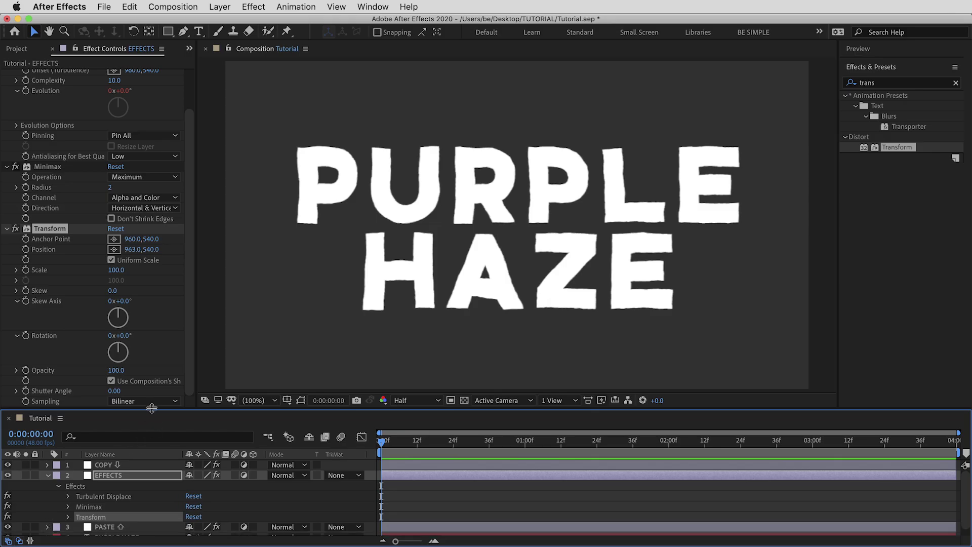
drag(152, 409, 159, 368)
click(146, 425)
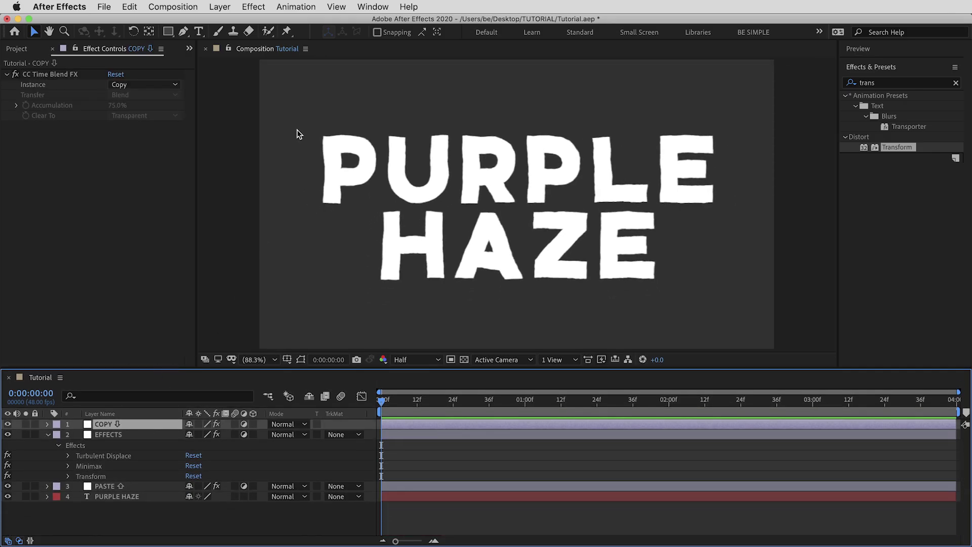
click(231, 6)
mouse_move(232, 21)
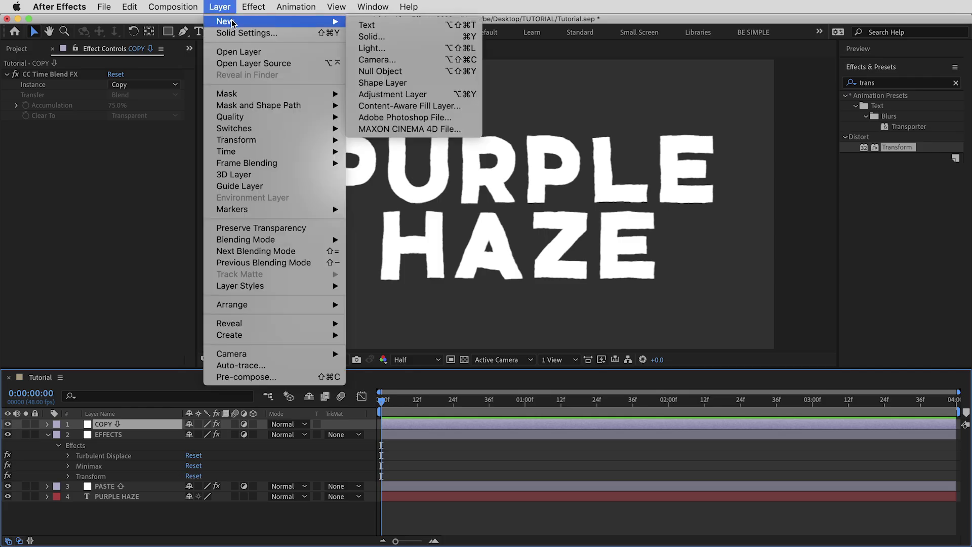
click(371, 36)
text(FRACTAL)
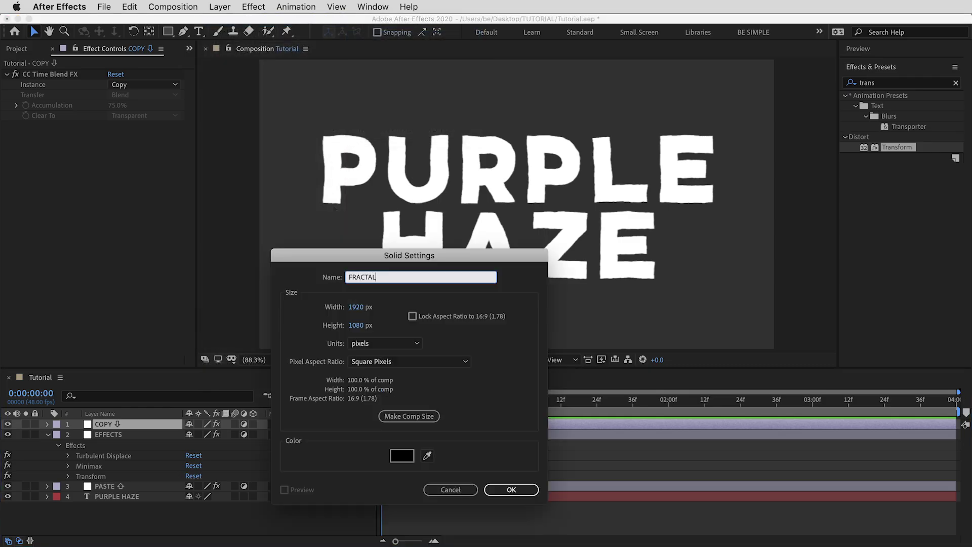
key(Return)
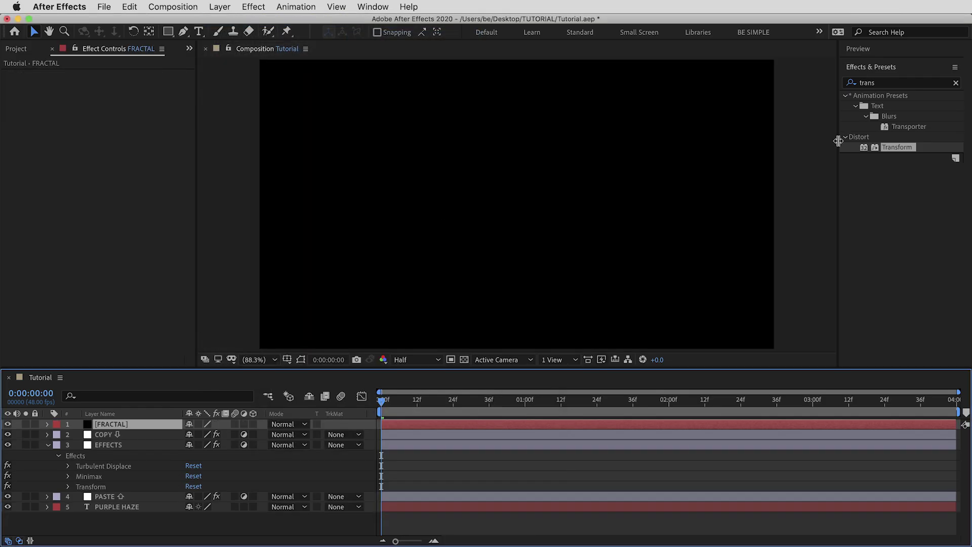
Add the Fractal Noise effect to the FRACTAL layer and set its Transform Scale to 50
click(913, 84)
text(fracta)
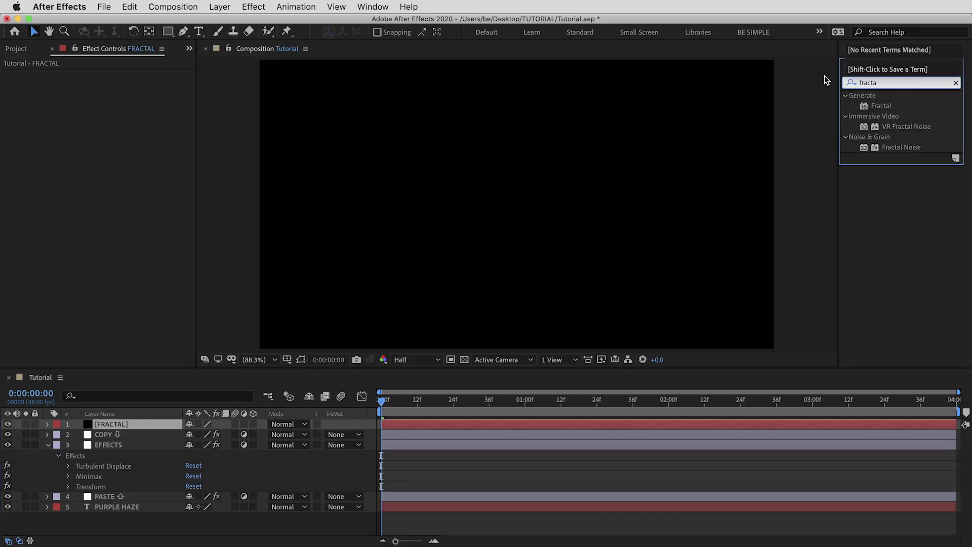
double_click(892, 145)
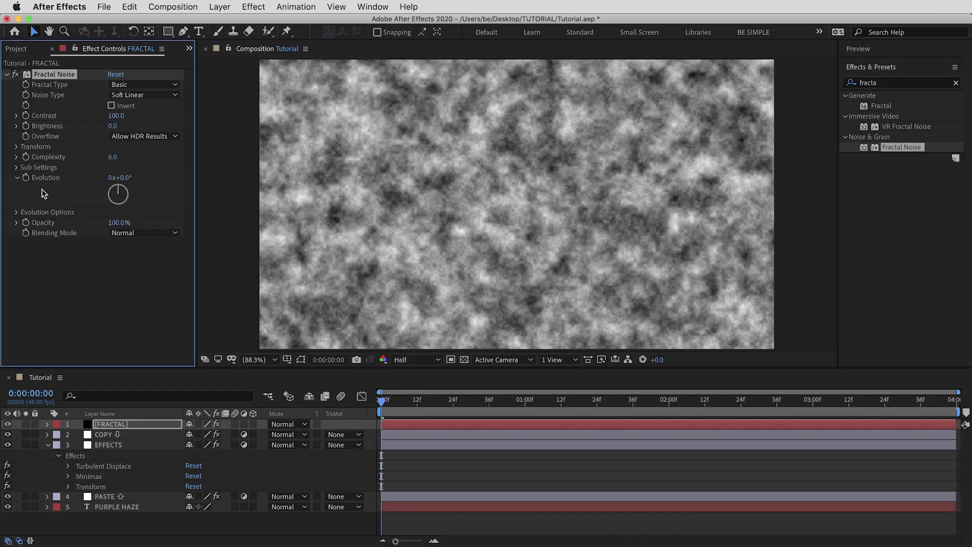
click(17, 147)
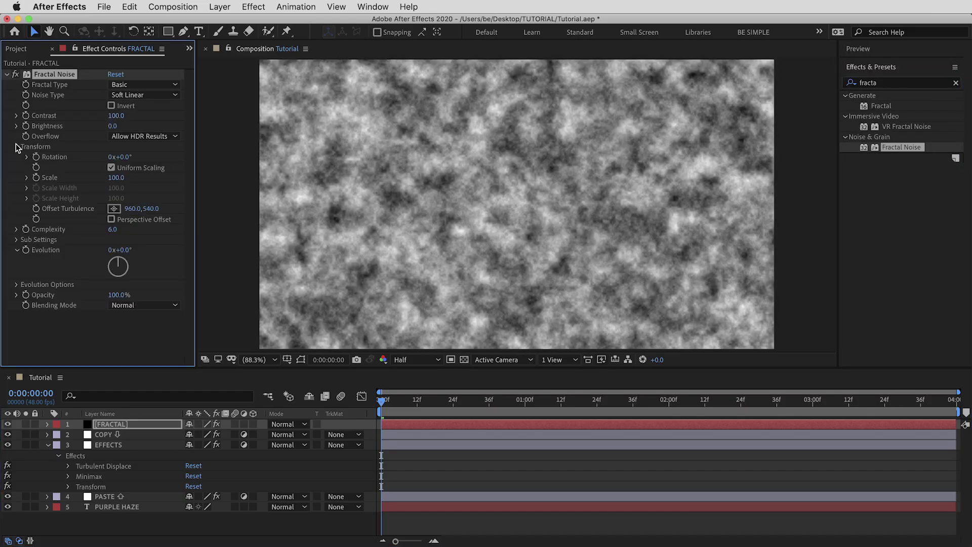
click(117, 177)
text(50)
key(Return)
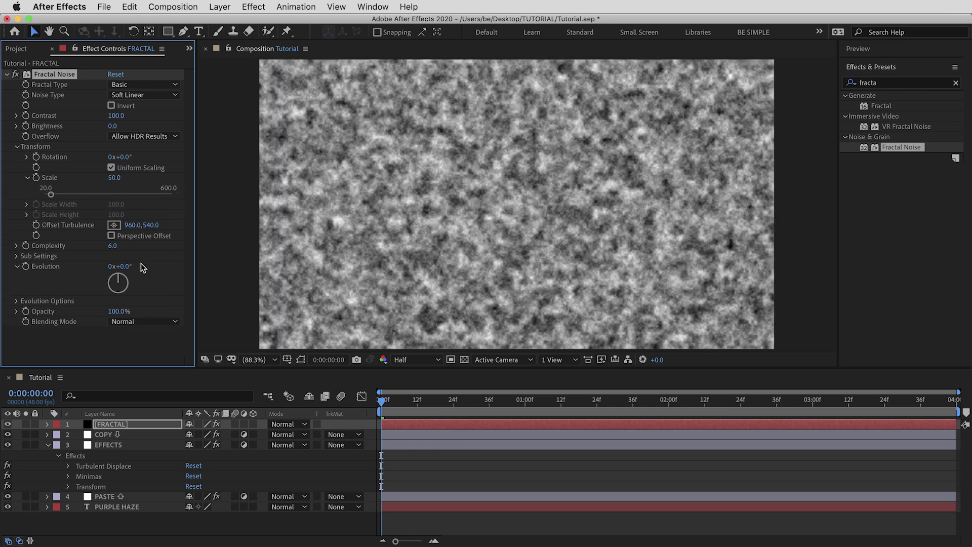
Give the Fractal Noise Evolution the expression time*500 and preview the moving noise
alt+click(26, 267)
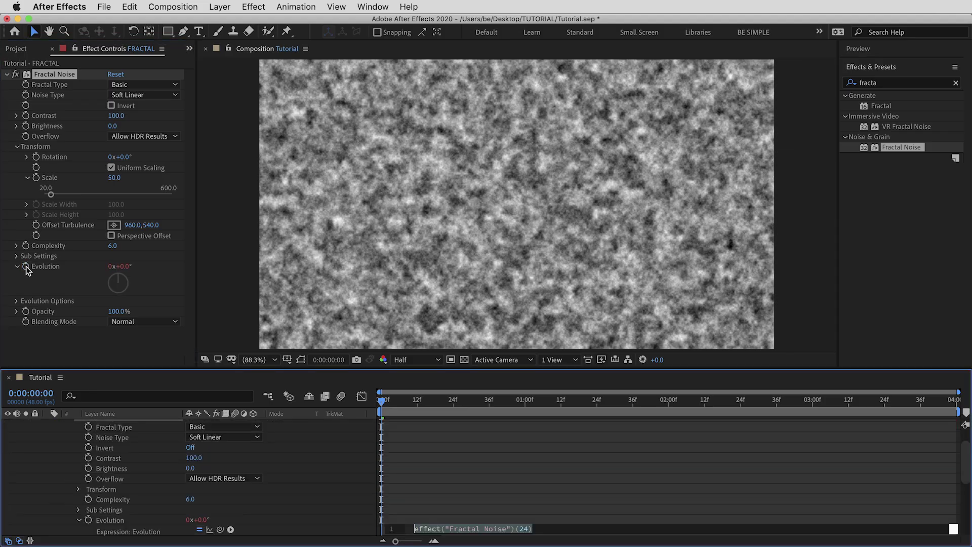
text(time)
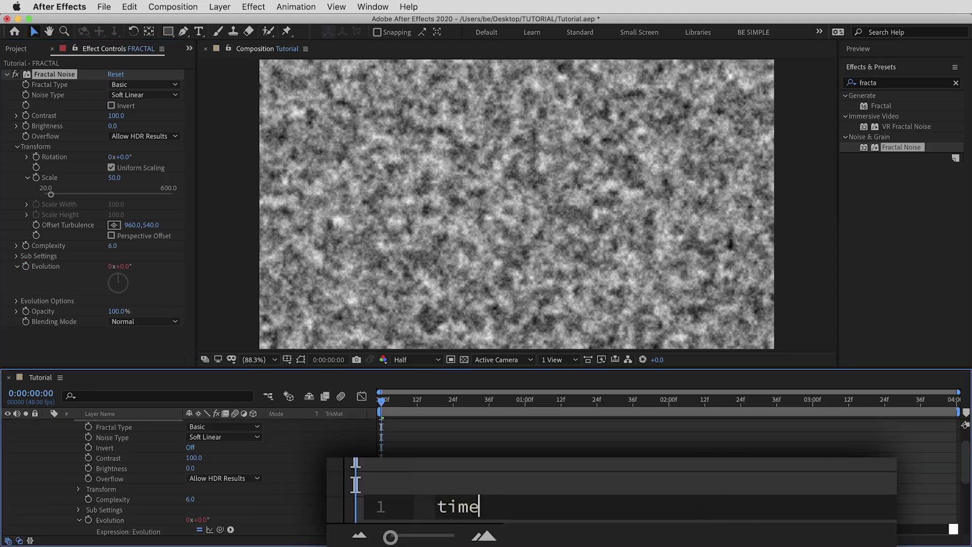
text(*500)
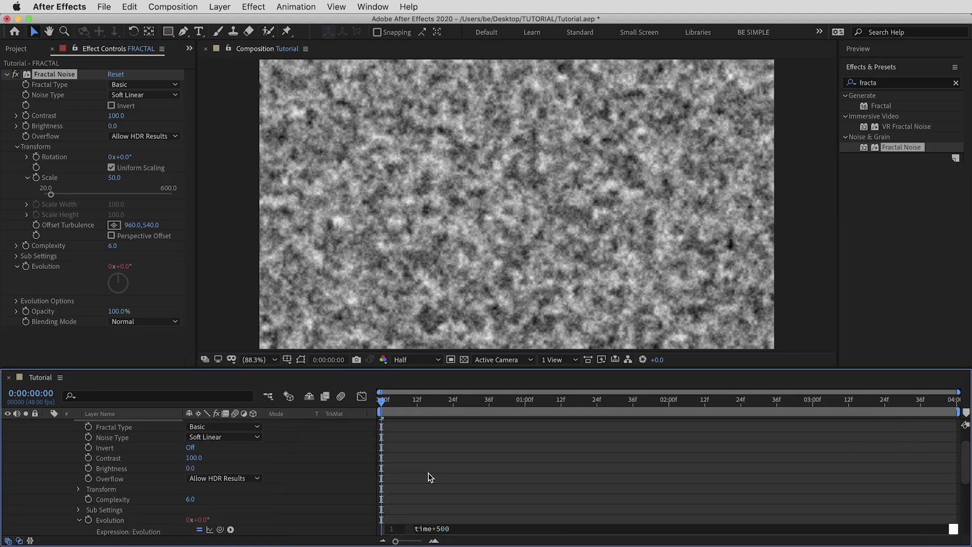
click(430, 477)
key(space)
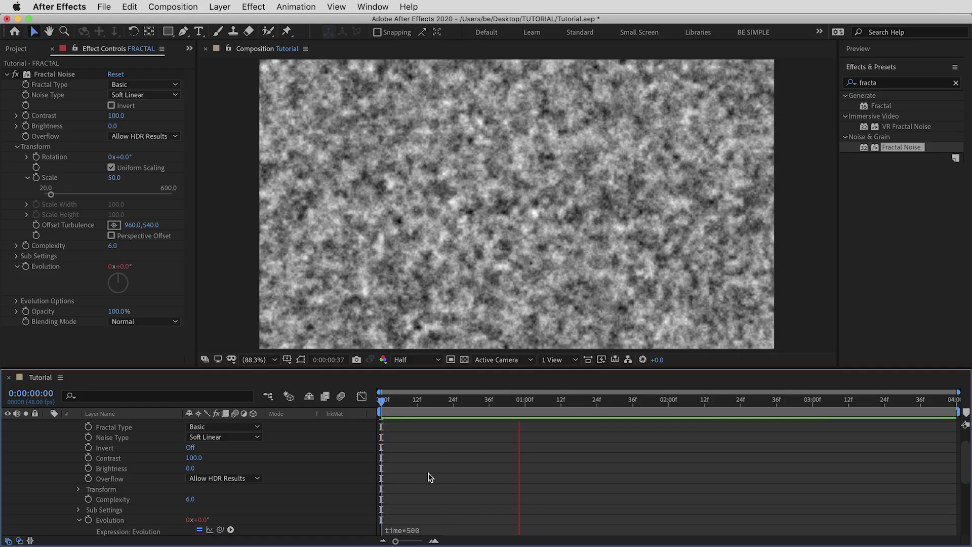
key(space)
Collapse the layer properties in the timeline and hide the FRACTAL layer
key(u)
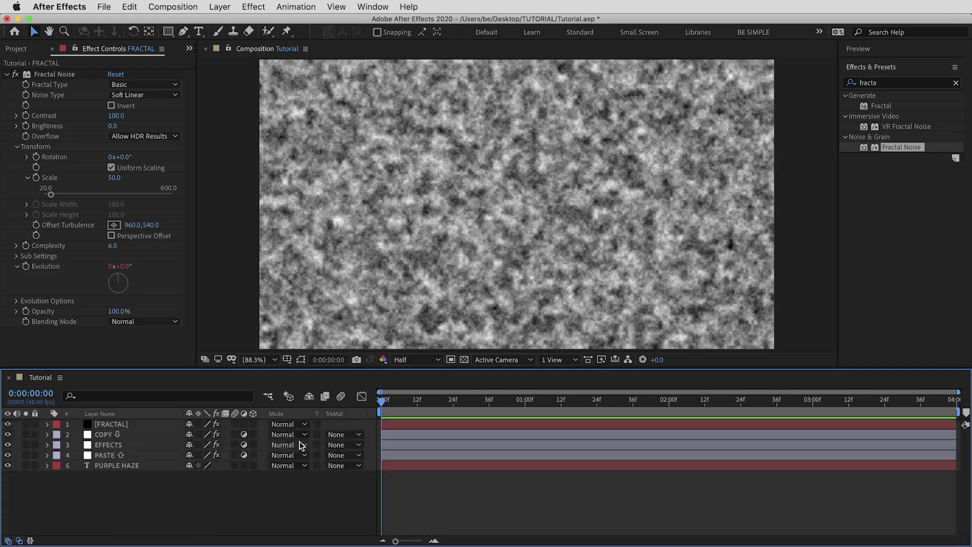
click(119, 428)
click(8, 424)
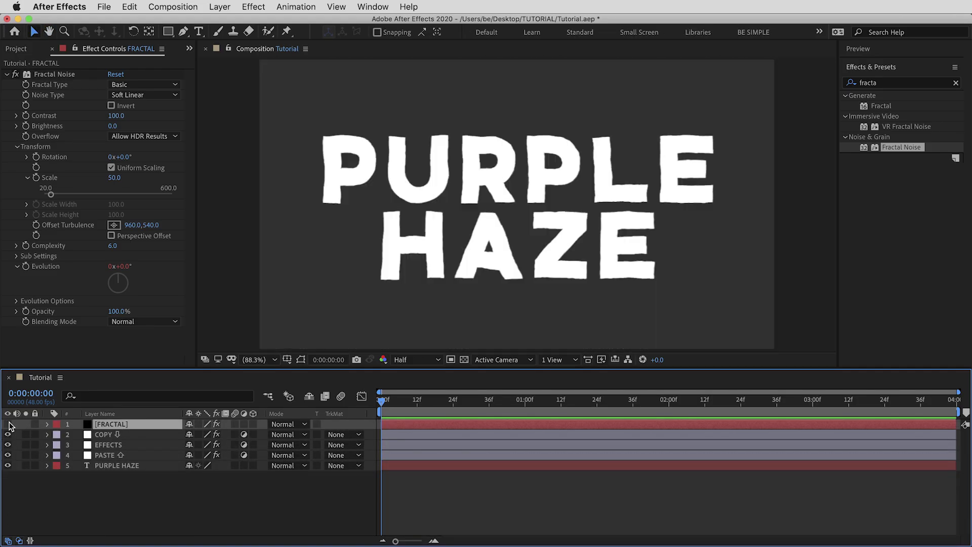
Reveal the effects on the EFFECTS layer and add the Calculations effect after Transform
click(110, 447)
key(e)
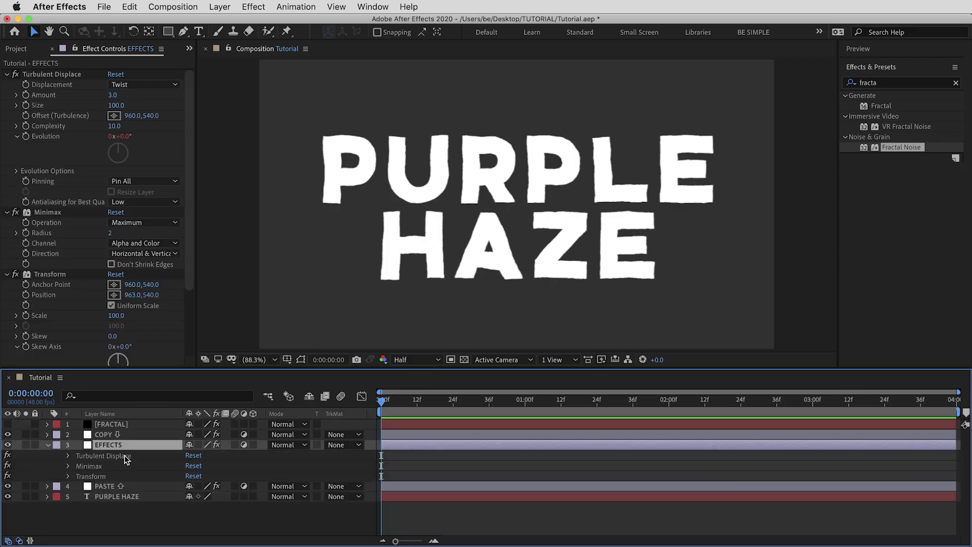
double_click(868, 82)
text(calcu)
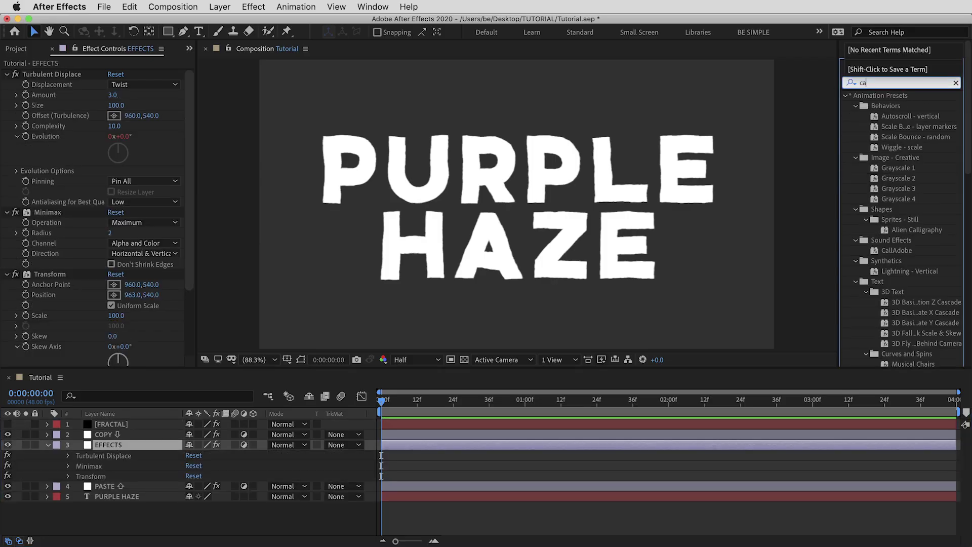
double_click(879, 106)
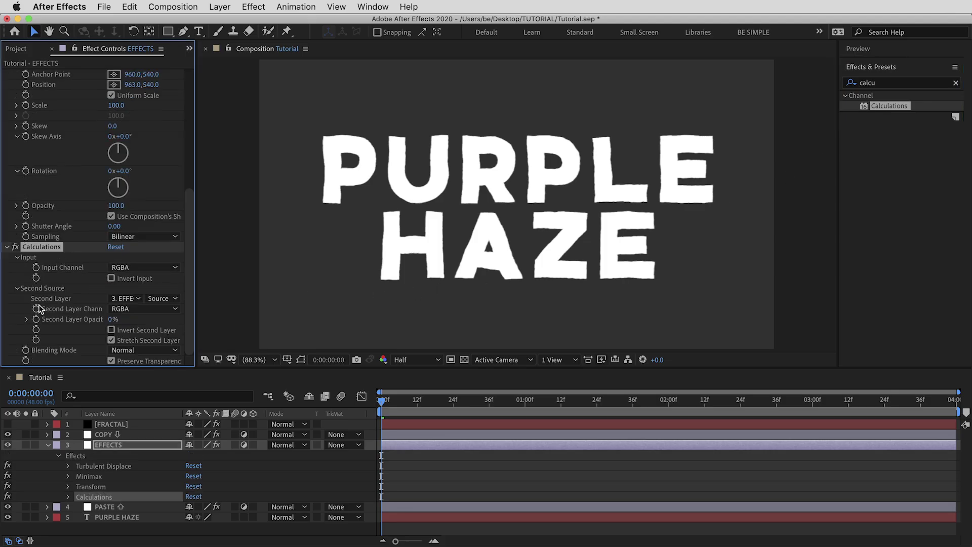
Set the Calculations second layer to FRACTAL, including its effects and masks, at 20% second layer opacity
click(130, 299)
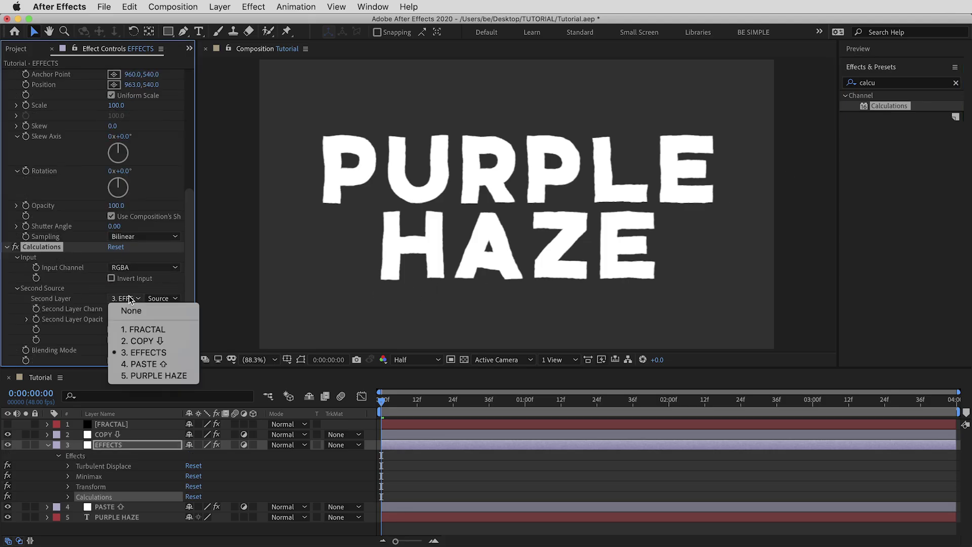
click(155, 329)
click(162, 298)
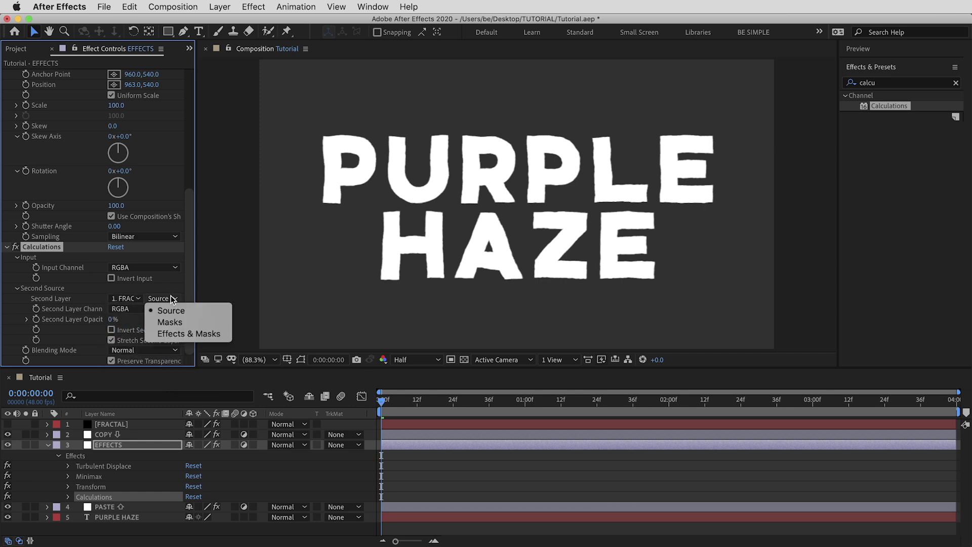
click(188, 334)
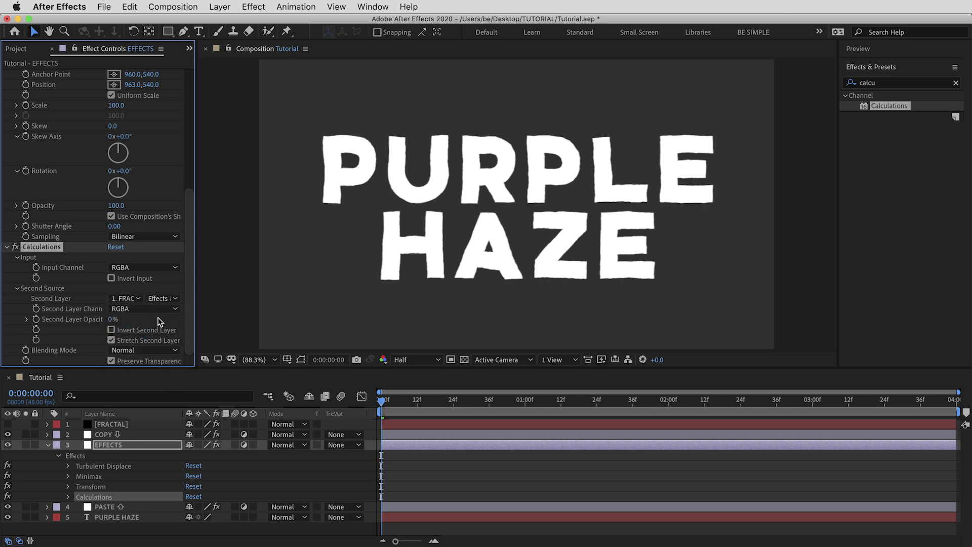
click(112, 319)
key(Return)
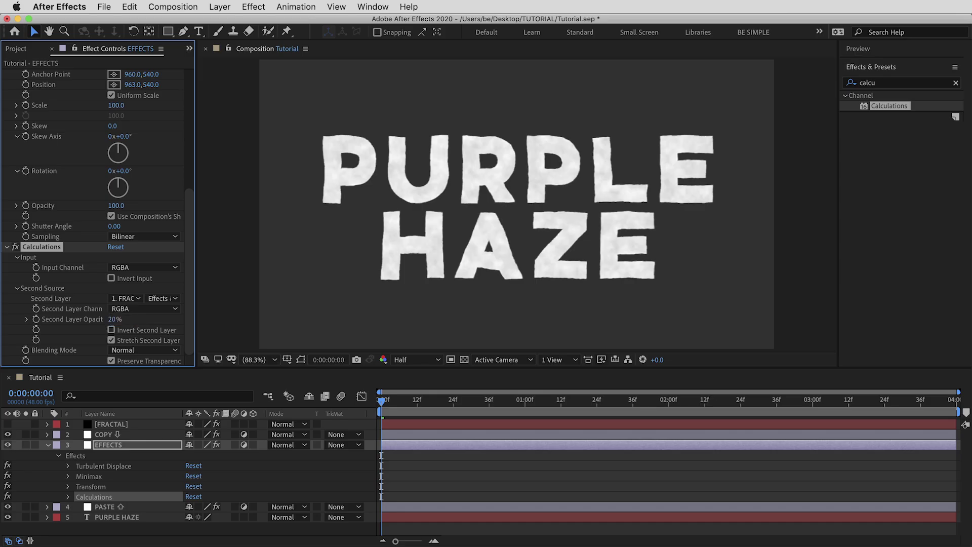
Set the Calculations blending mode to Silhouette Luma, turn off Preserve Transparency and preview the fading text
click(165, 351)
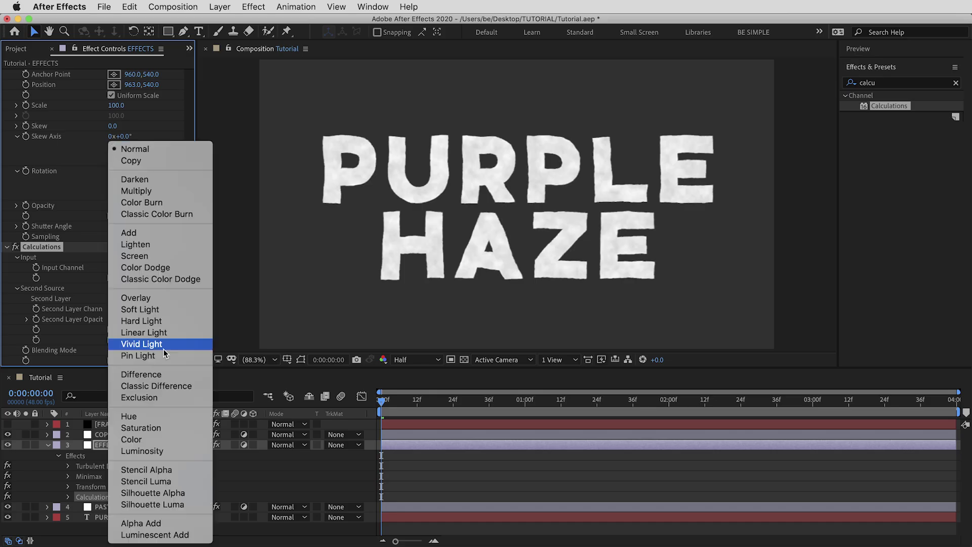
click(180, 508)
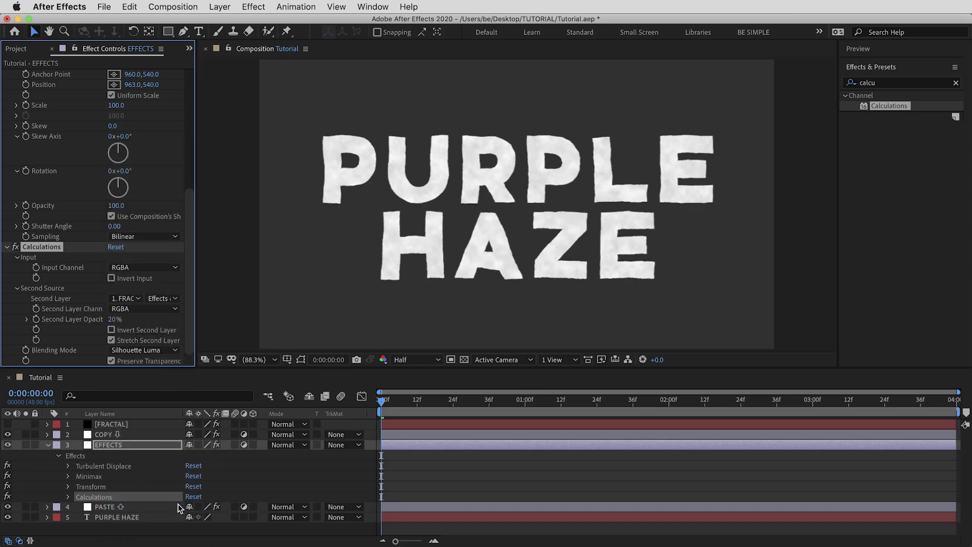
click(129, 362)
key(space)
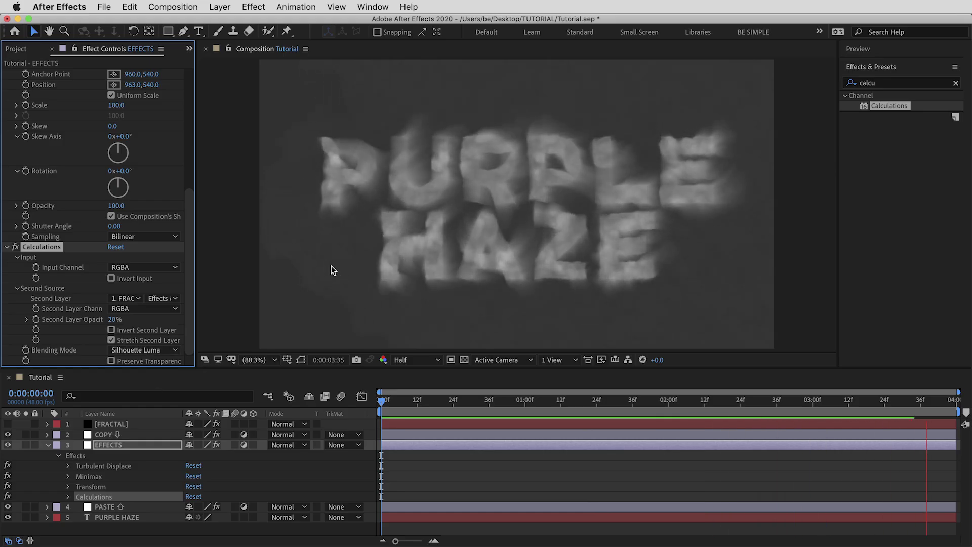
drag(508, 403, 350, 398)
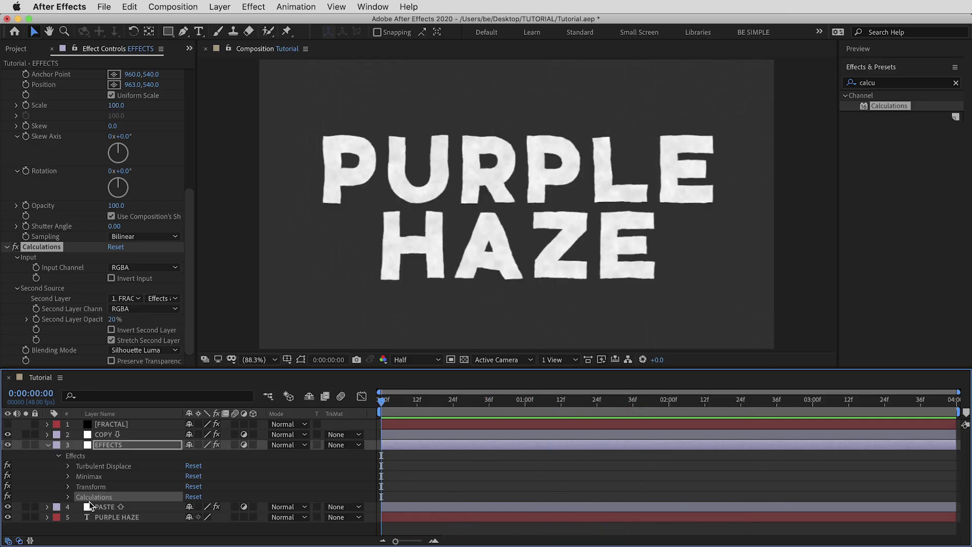
Reveal the CC Time Blend FX effect on the PASTE layer and preview the feedback animation
click(118, 505)
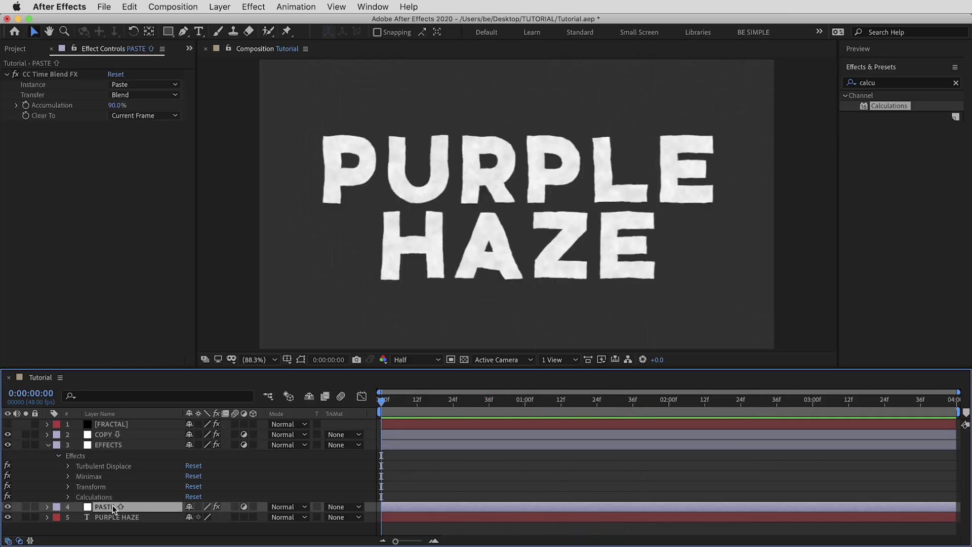
key(e)
click(117, 515)
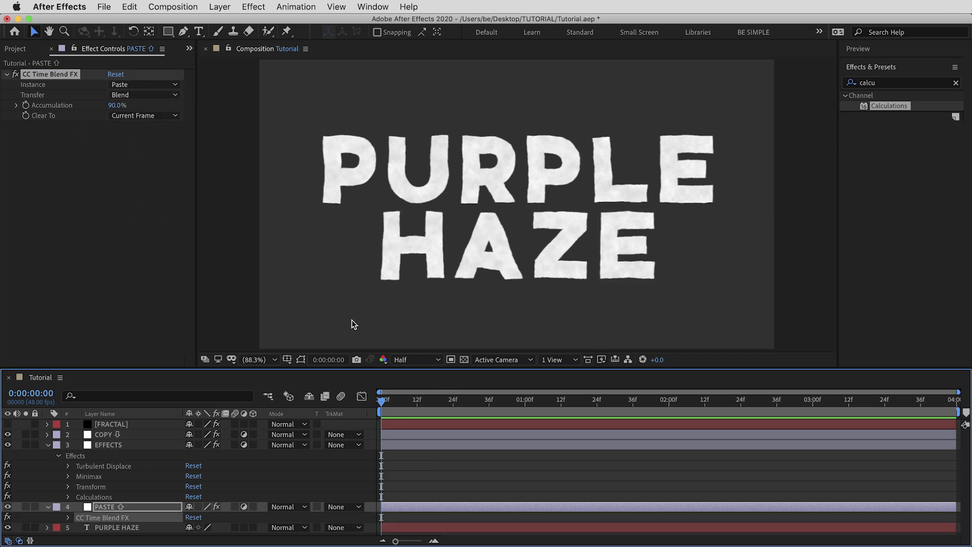
key(space)
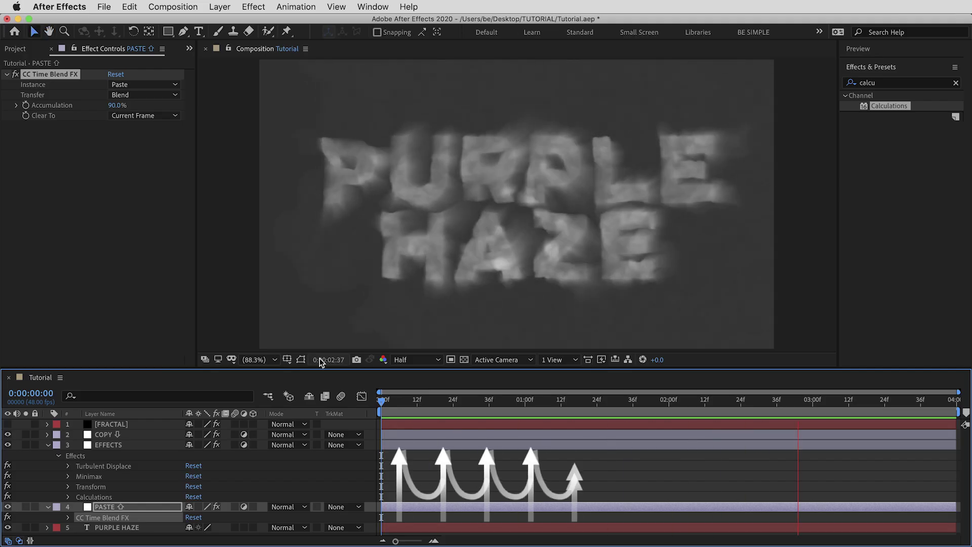
key(space)
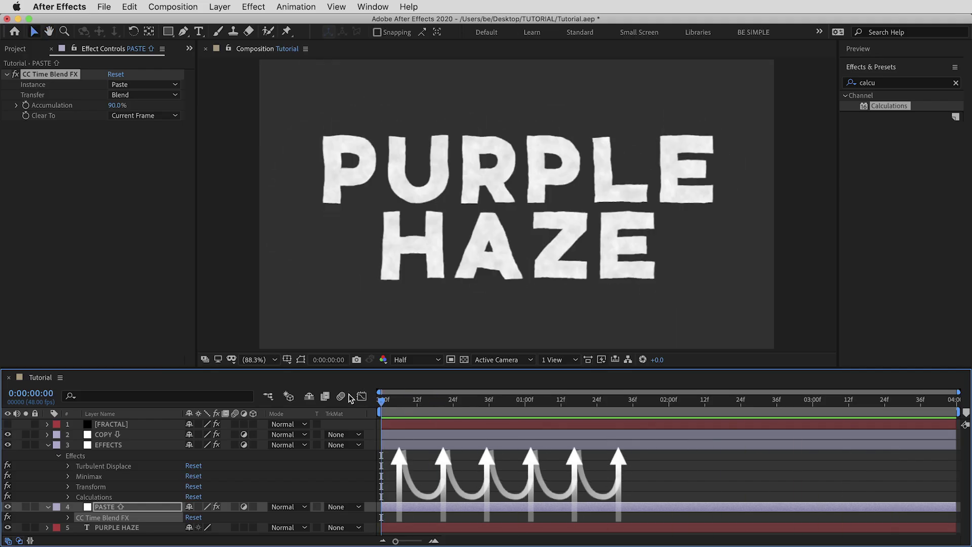
Set the CC Time Blend FX Accumulation on the PASTE layer to 100% and preview the result from the start
click(113, 105)
text(100)
key(Return)
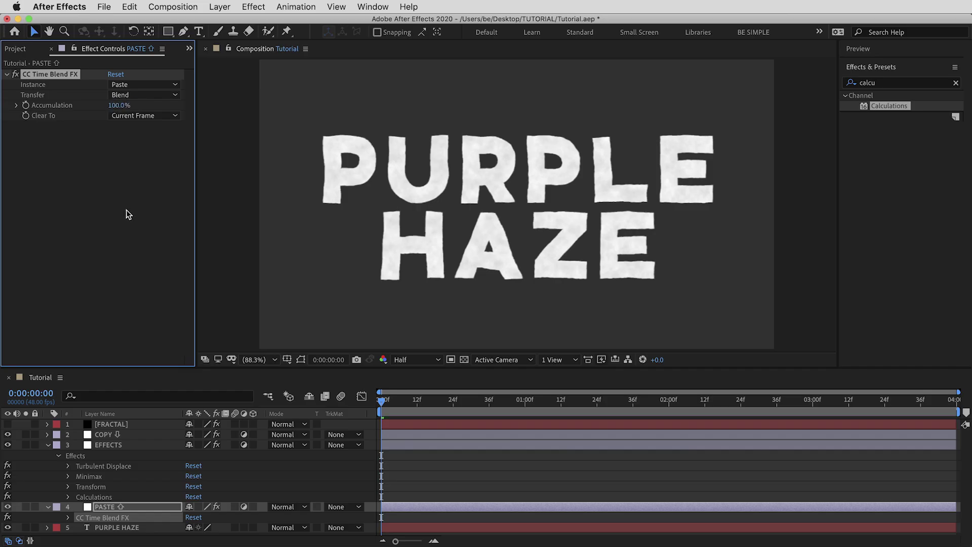
key(space)
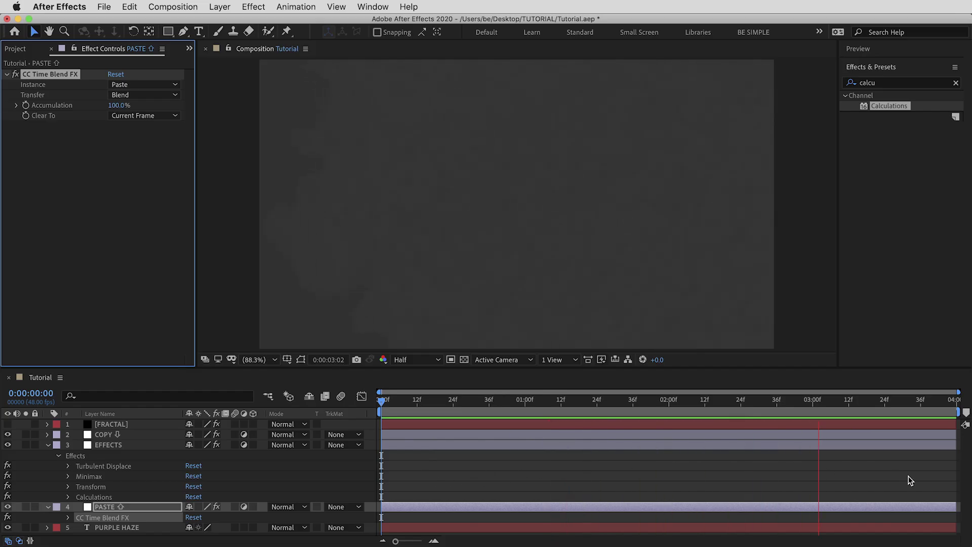
click(348, 398)
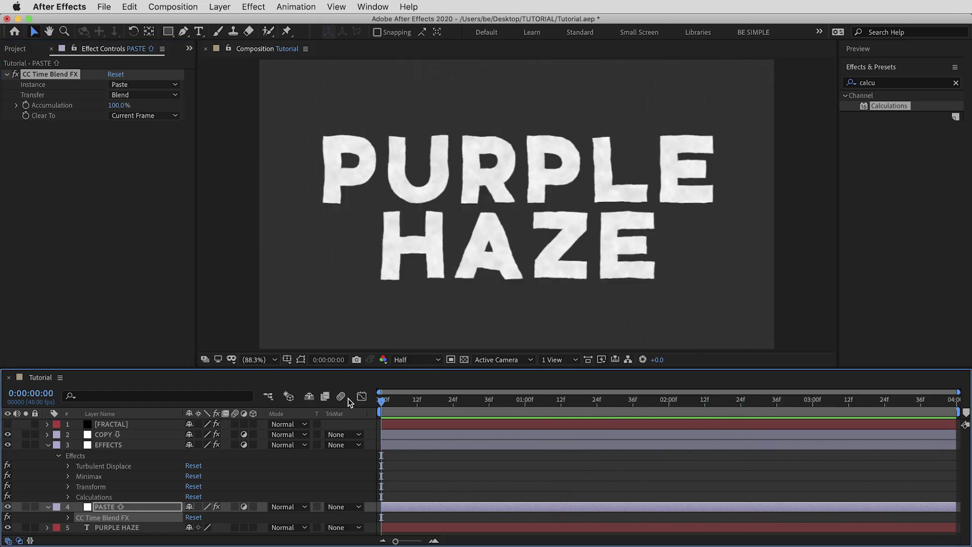
Disable Minimax, Transform and Calculations on the EFFECTS layer and preview Turbulent Displace on its own
click(7, 497)
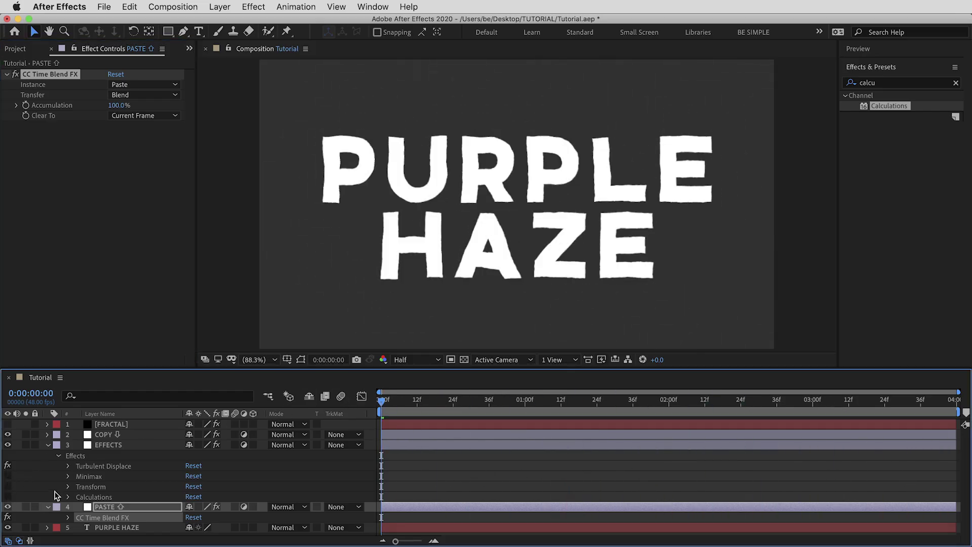
click(116, 467)
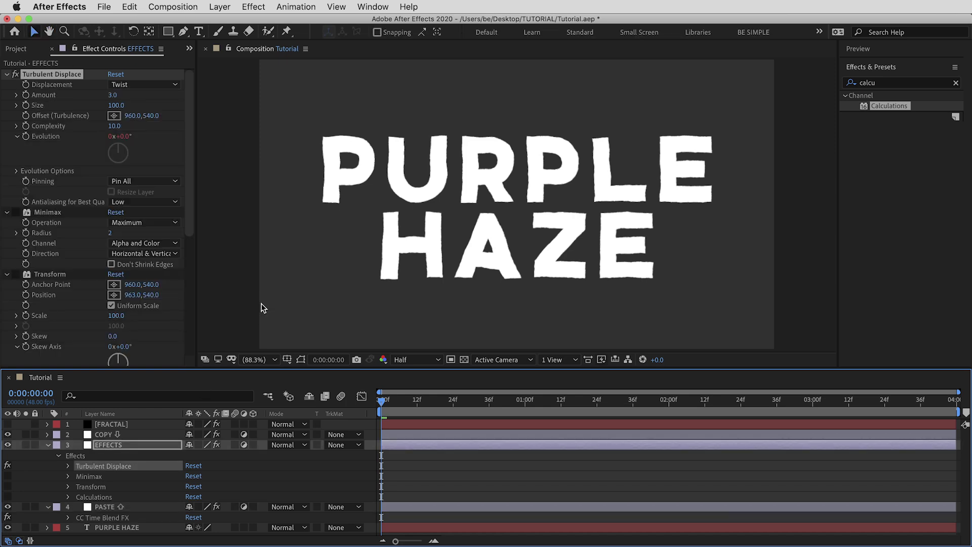
key(space)
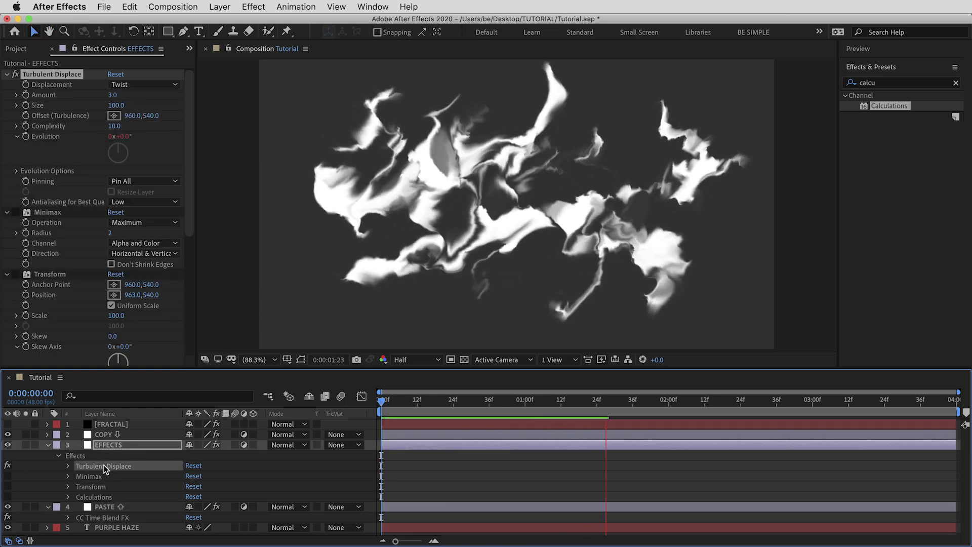
key(space)
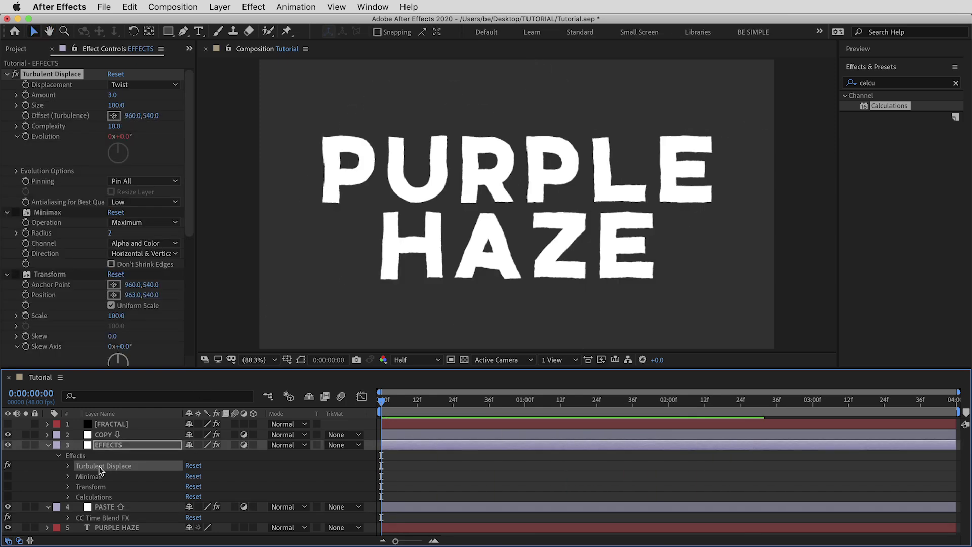
Disable Turbulent Displace, enable Minimax and preview the Minimax feedback on its own
click(7, 465)
click(8, 476)
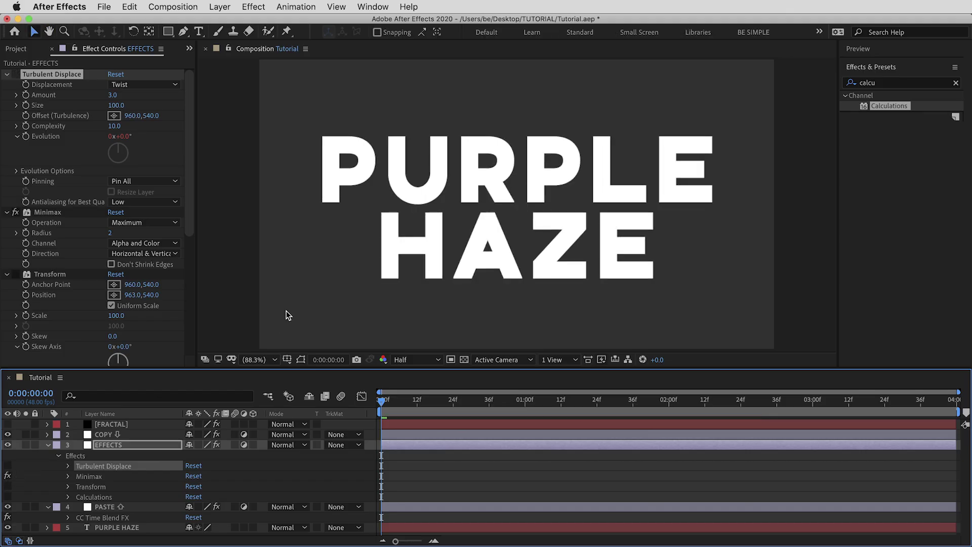
key(space)
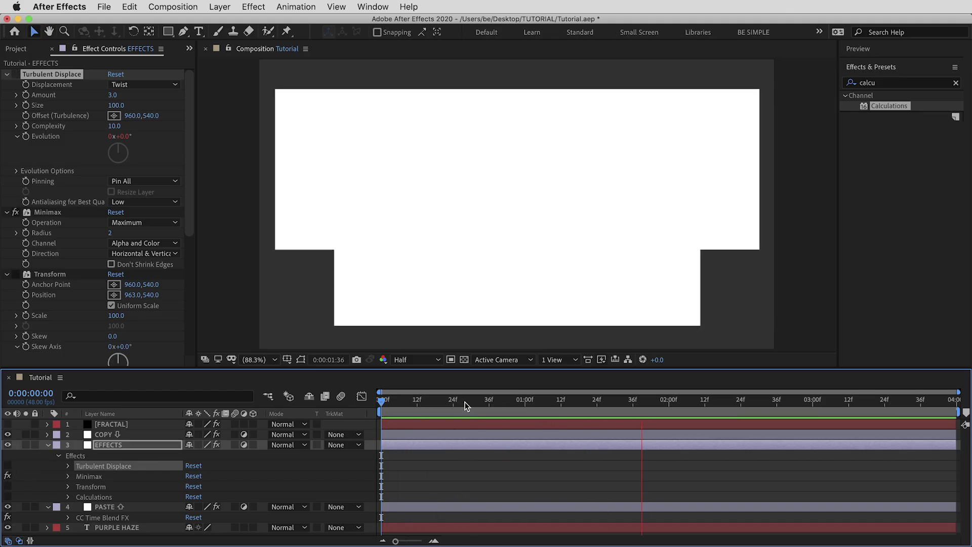
key(space)
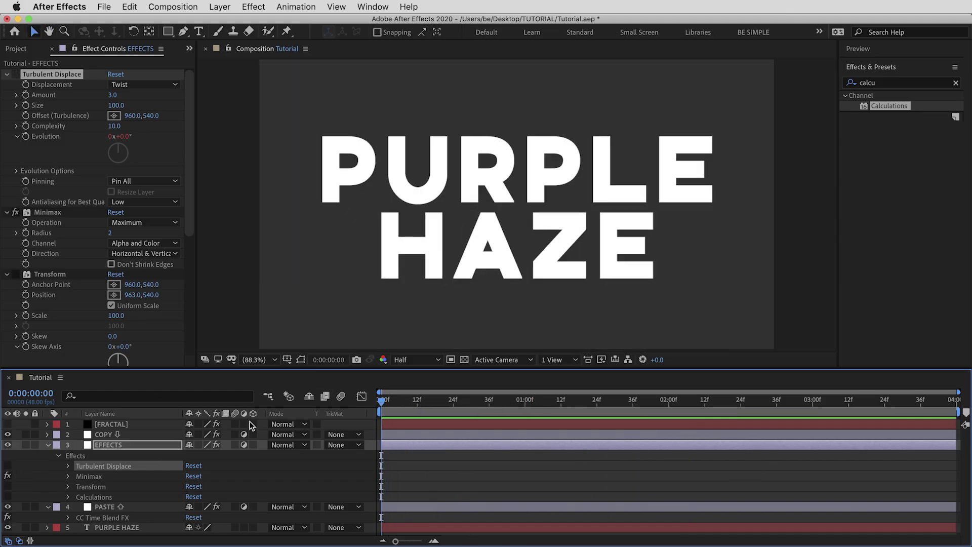
Disable Minimax, enable Transform and preview the Transform feedback on its own
click(7, 476)
click(8, 486)
key(space)
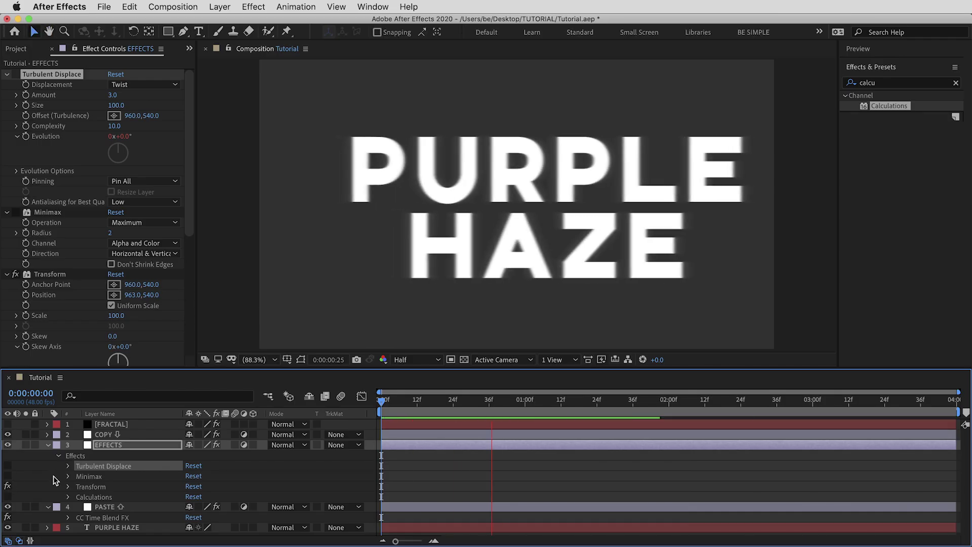
Disable Transform, enable Calculations, preview its feedback alone and examine the frame at 0:00:03:08
click(7, 486)
click(7, 497)
key(space)
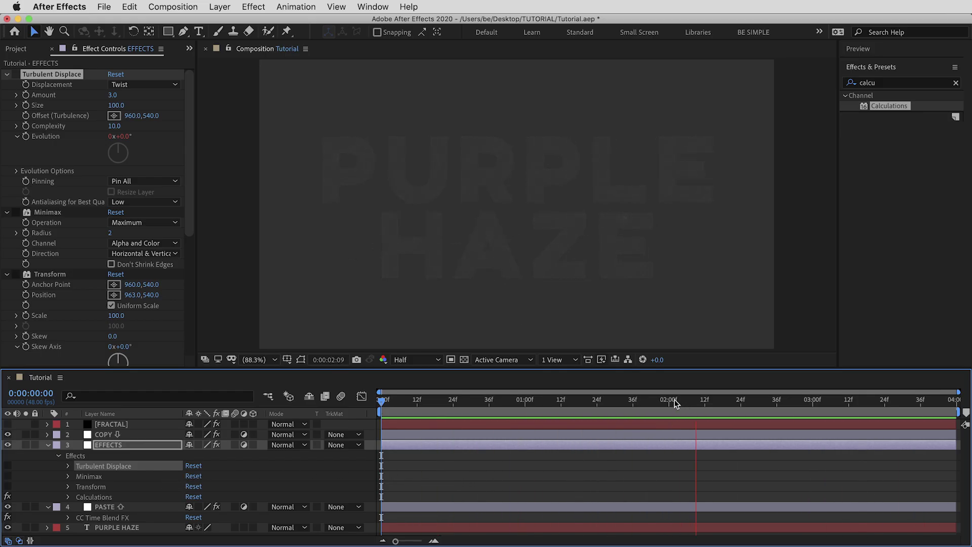
mouse_move(825, 402)
mouse_down()
mouse_move(860, 410)
mouse_move(837, 410)
mouse_up()
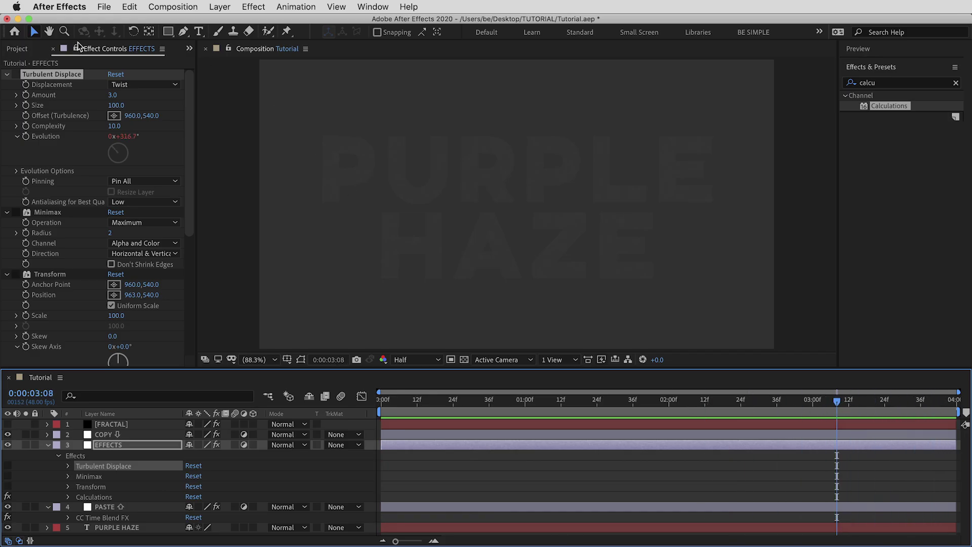
Check the faded frames near three seconds, switch the project color depth to 16 bpc and return to the first frame
click(18, 49)
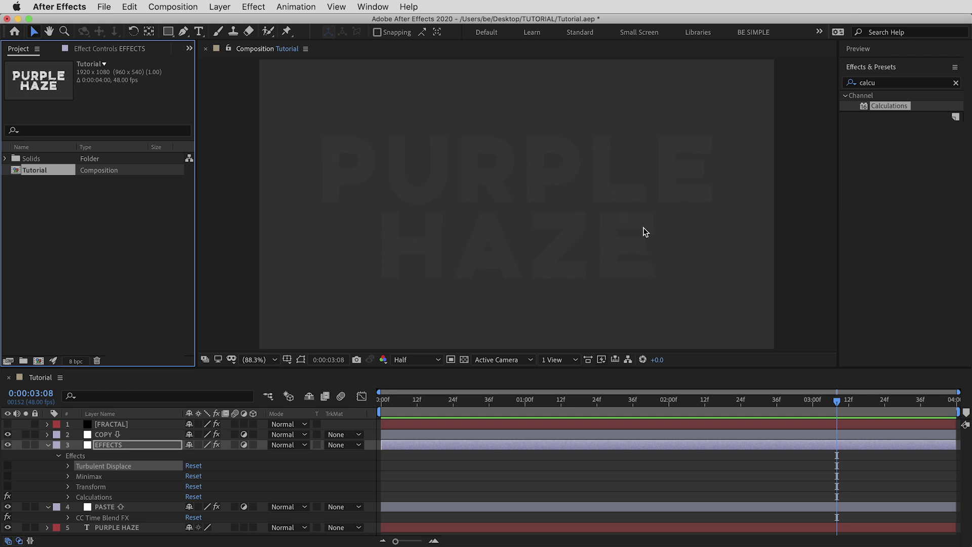
drag(837, 403, 852, 400)
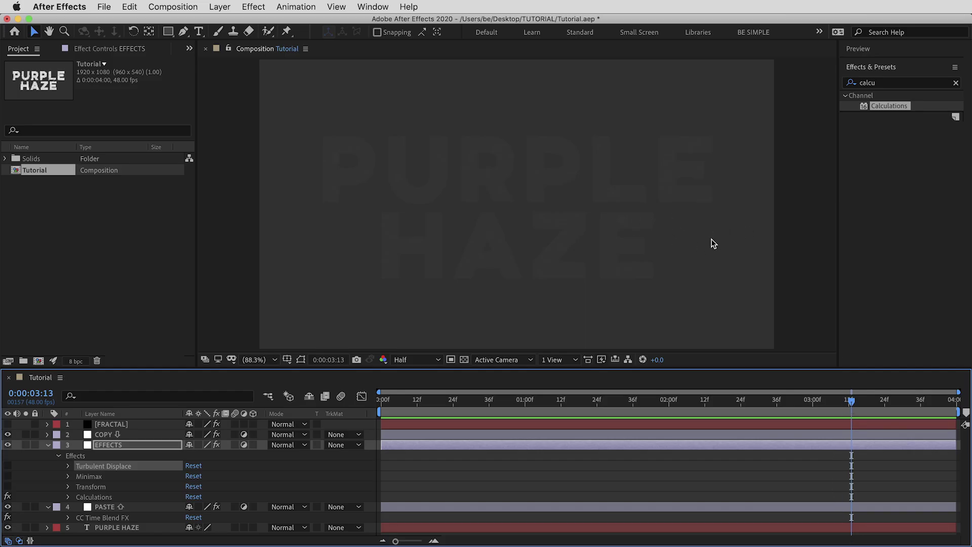
drag(854, 406, 828, 410)
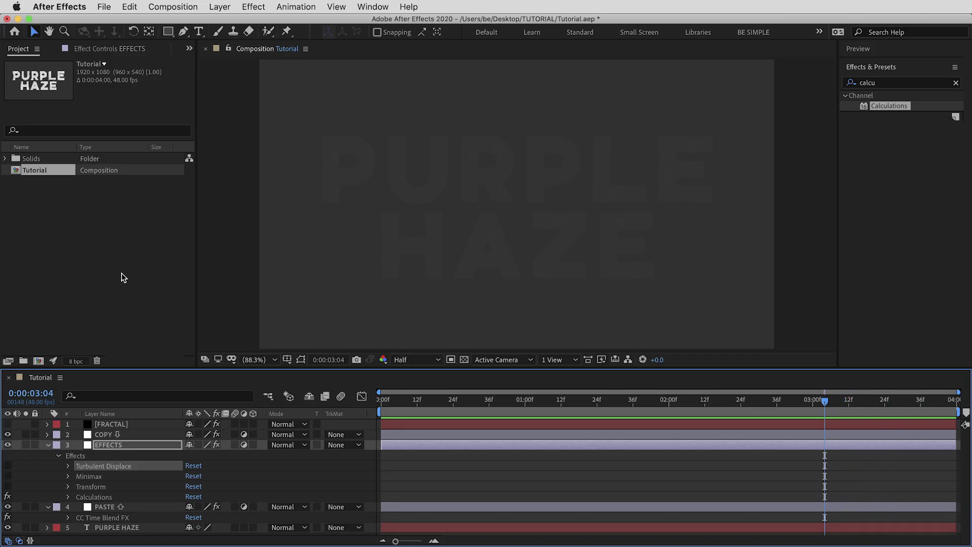
click(77, 362)
click(383, 408)
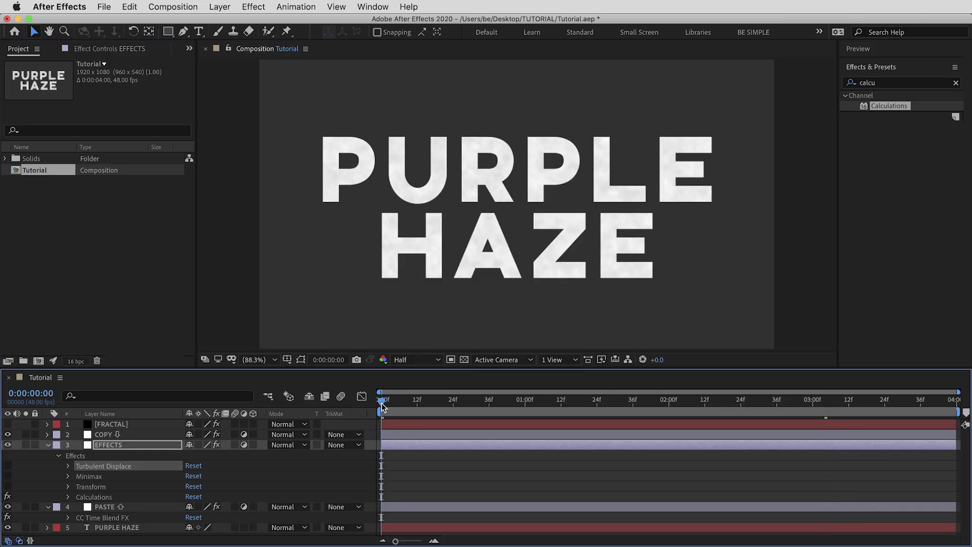
Purge the cached frames and preview the Calculations feedback alone at 16 bpc
key(super+alt+slash)
key(Return)
key(space)
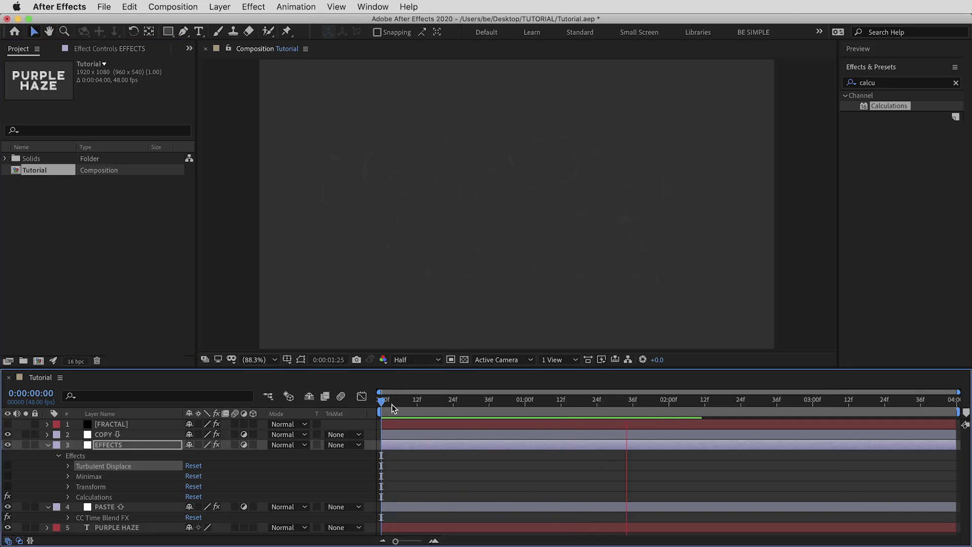
key(space)
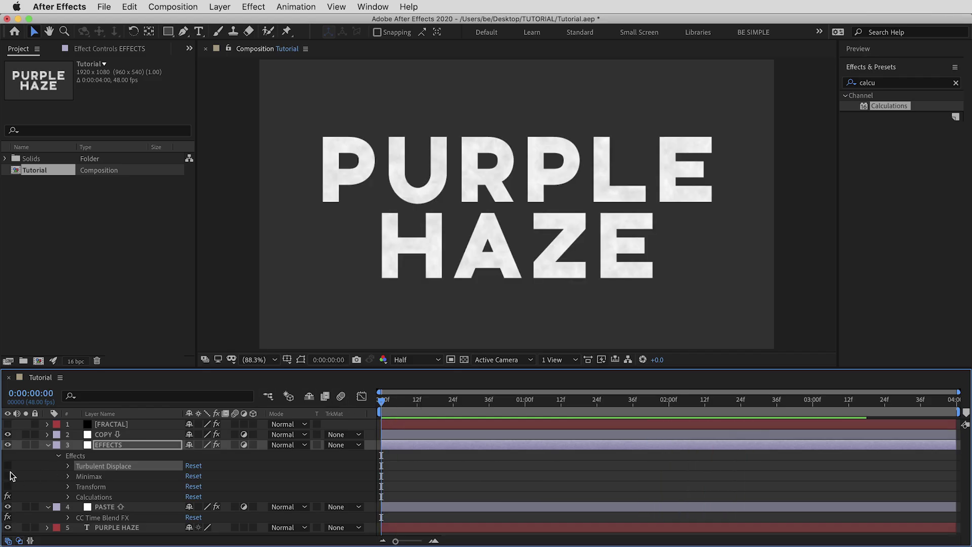
Re-enable Turbulent Displace, Minimax and Transform on the EFFECTS layer, preview the combined result and return to the start
click(9, 487)
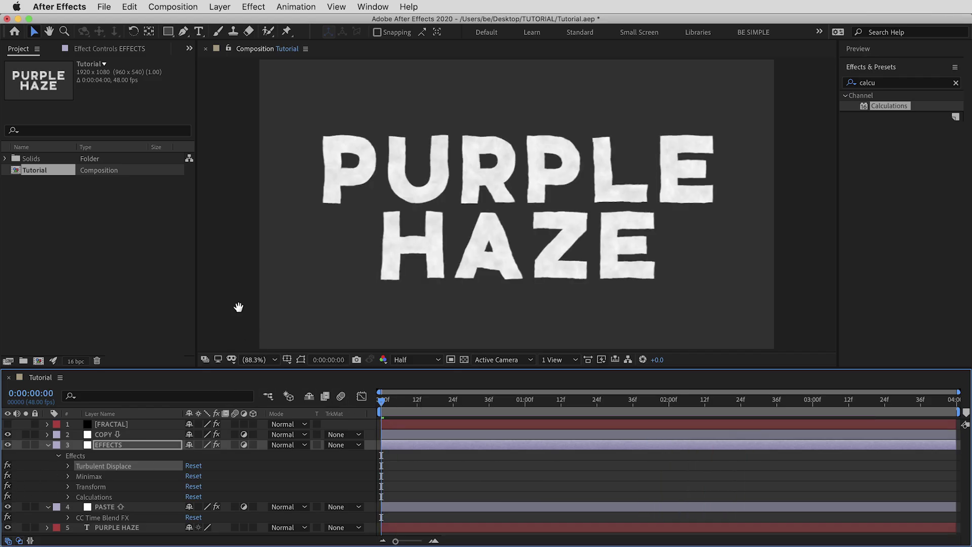
key(space)
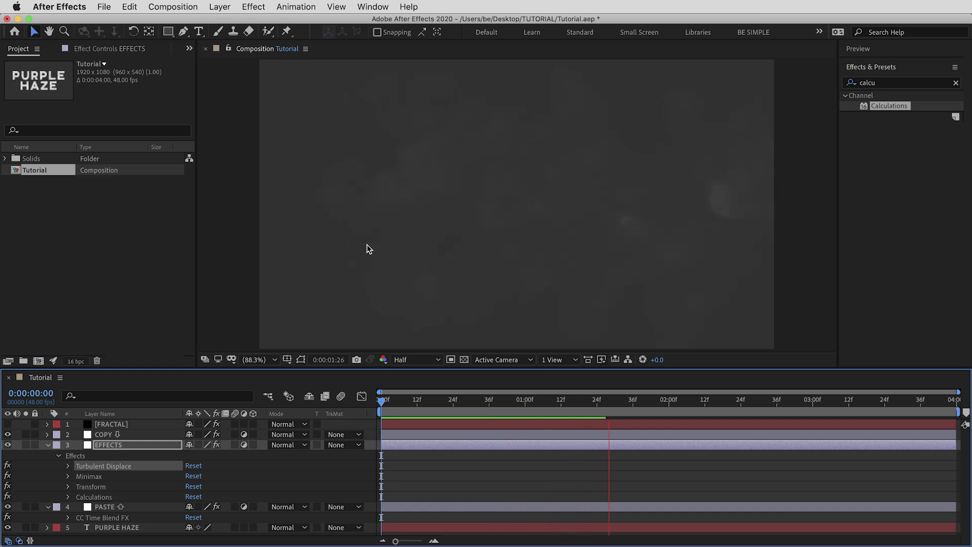
drag(392, 404, 371, 404)
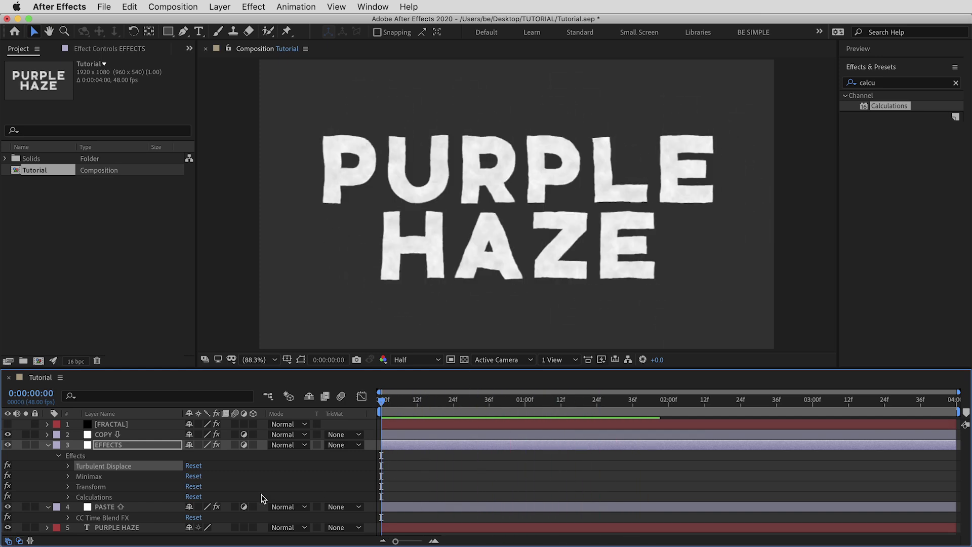
Draw a rectangular mask on the PASTE layer covering the first half of the text and preview the smoke
click(104, 519)
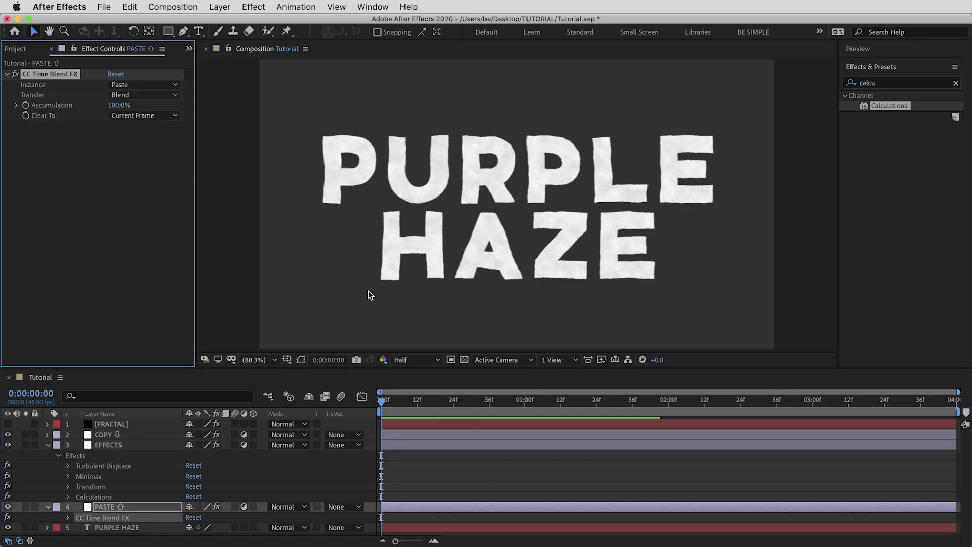
key(comma)
key(q)
drag(319, 83, 505, 316)
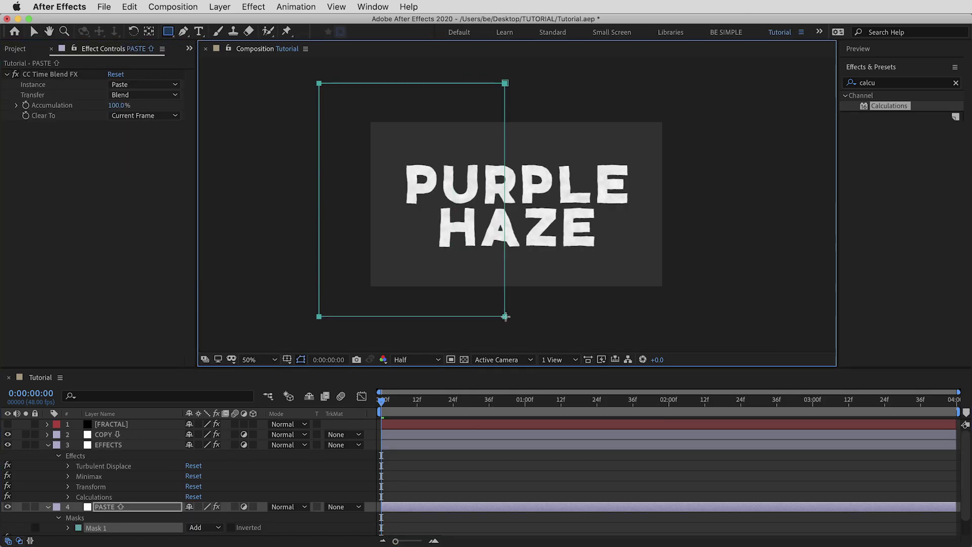
key(slash)
key(space)
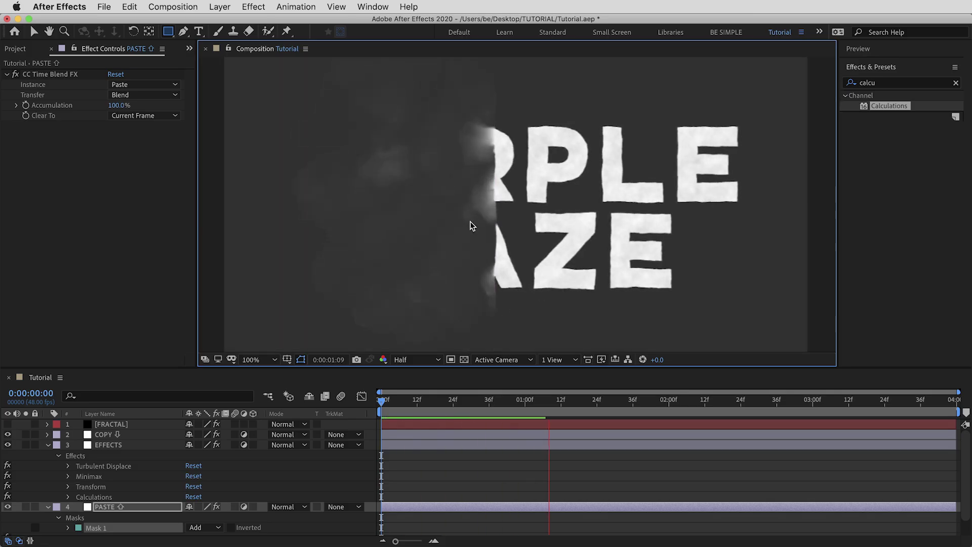
key(space)
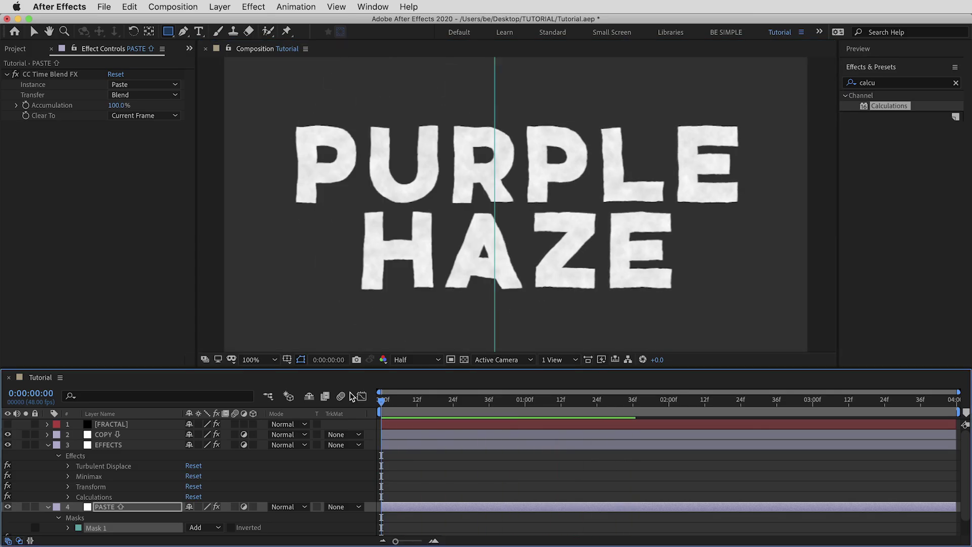
Move the PASTE mask off the composition, just before the start of the text, and keyframe its Mask Path at 0:00:00:00
key(comma)
key(v)
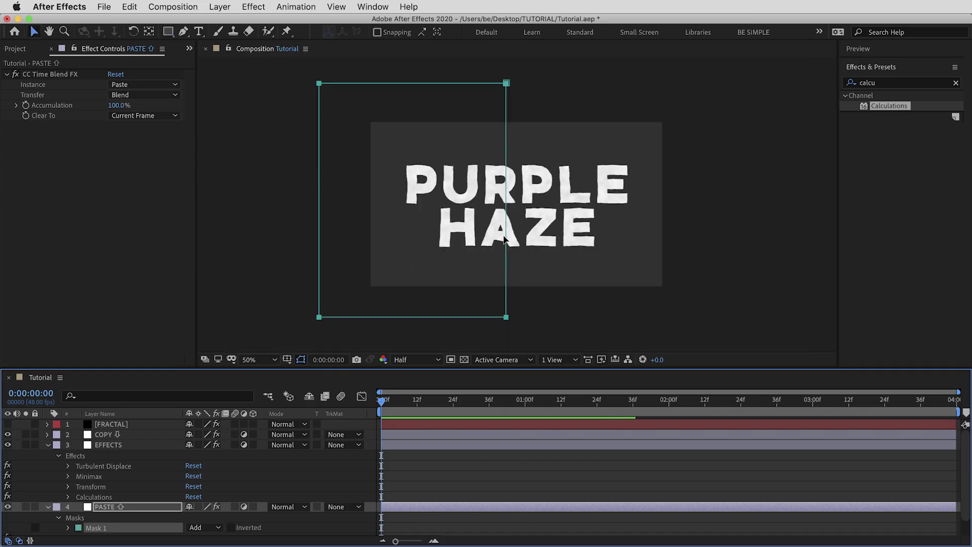
drag(482, 238, 335, 261)
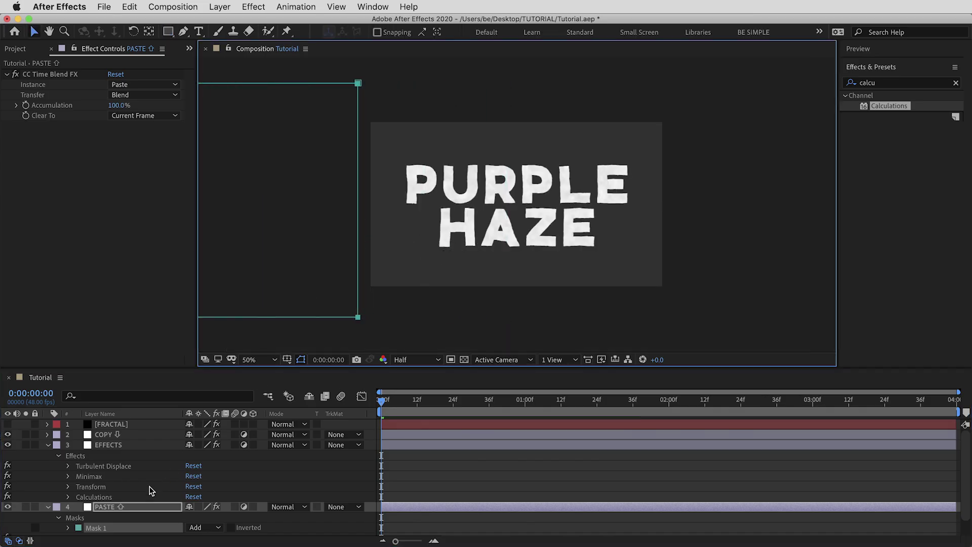
key(m)
click(89, 520)
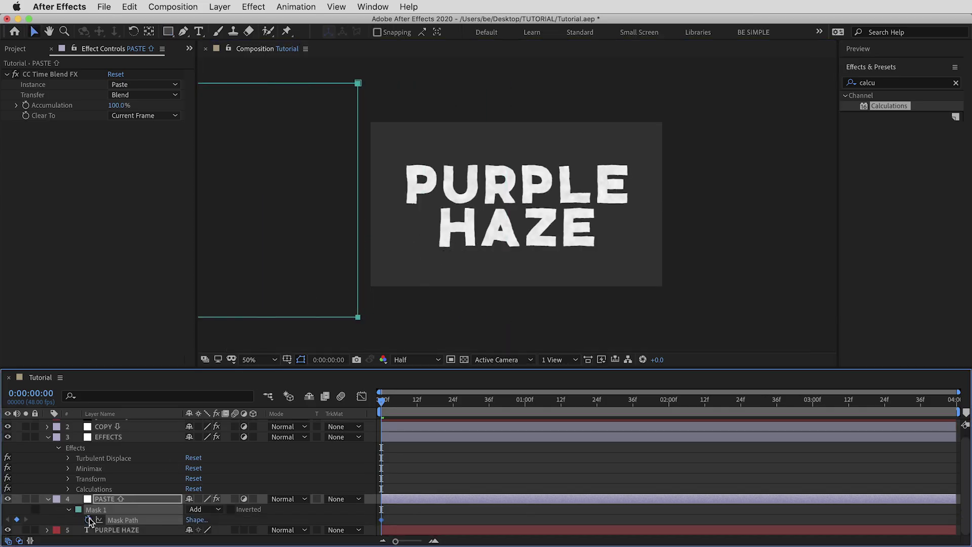
Move the PASTE mask across the whole composition at 0:00:03:00, preview the wipe and return to the first frame
click(813, 402)
drag(400, 232, 684, 250)
key(Home)
scroll(591, 245, up, 3)
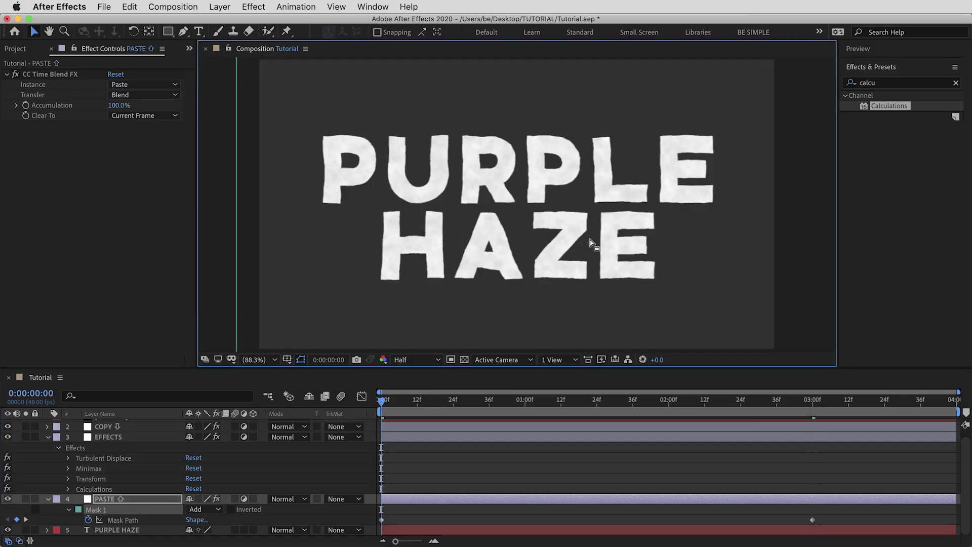
key(space)
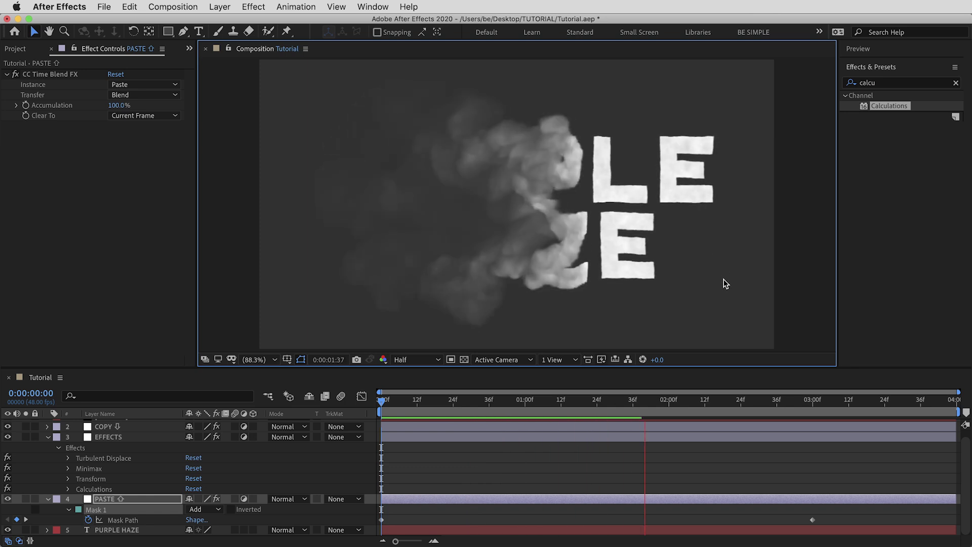
click(596, 400)
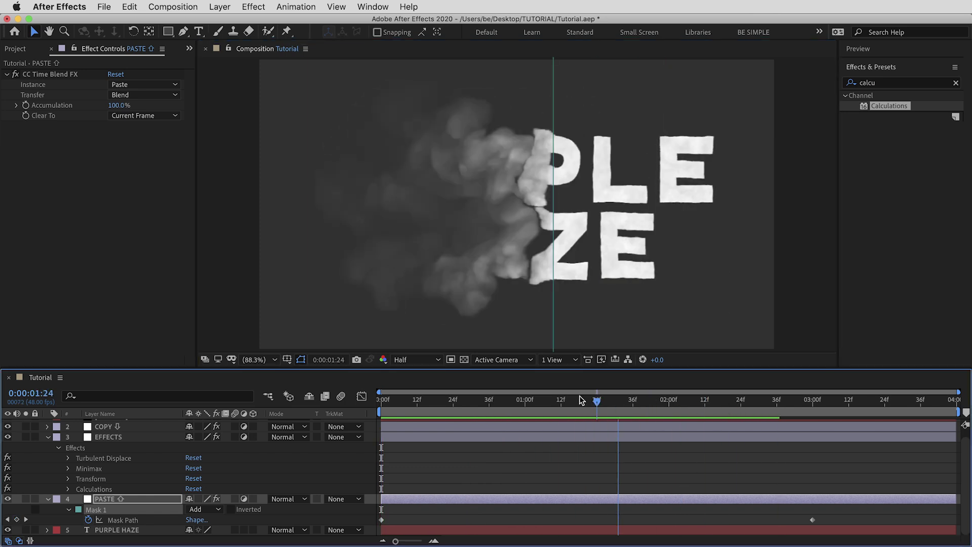
drag(582, 400, 378, 392)
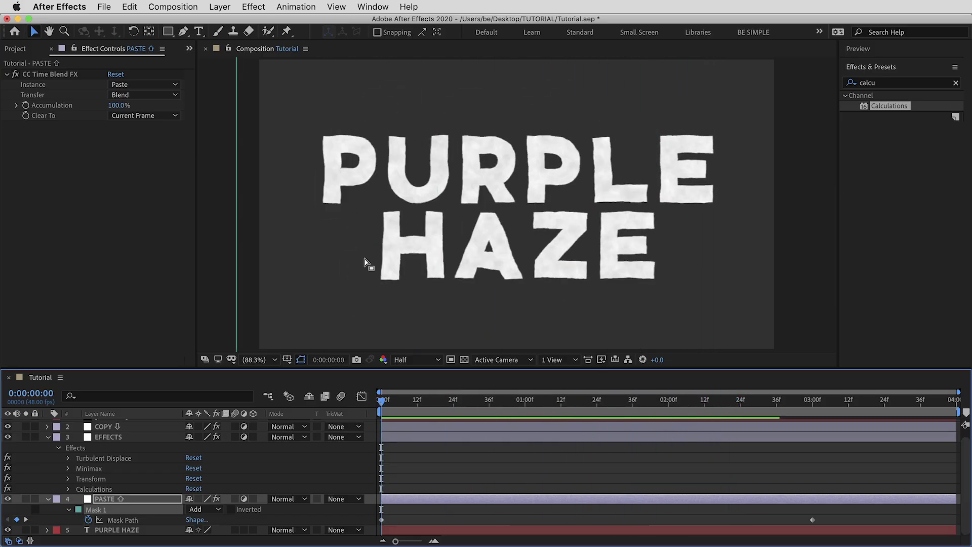
Slant the leading edge of the PASTE mask diagonally at both Mask Path keyframes, with its upper corner further ahead
key(comma)
key(comma)
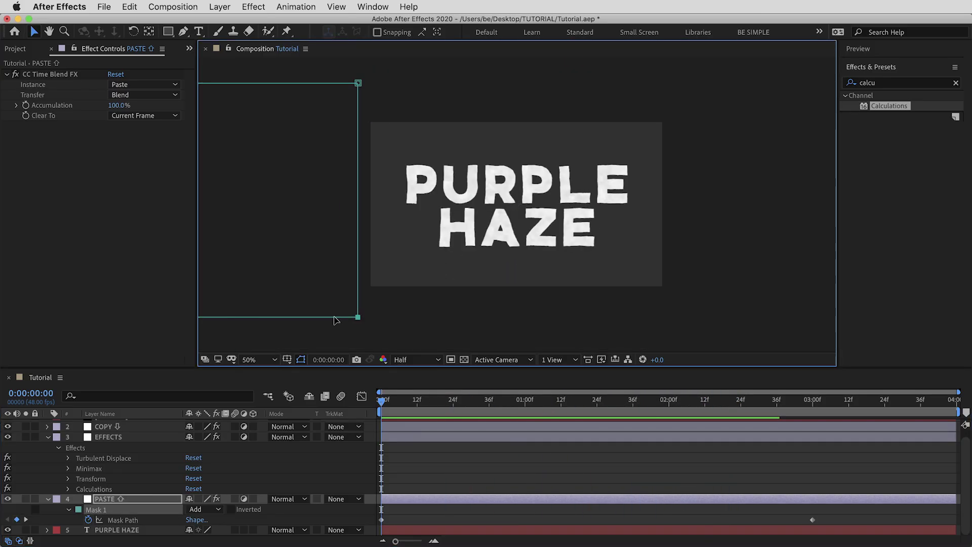
drag(358, 317, 217, 317)
drag(256, 256, 284, 256)
key(k)
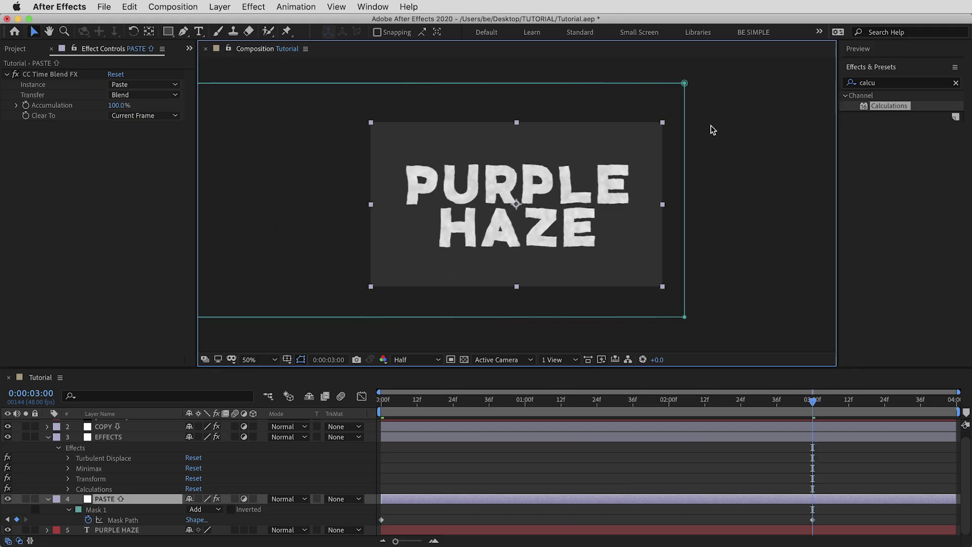
drag(685, 83, 807, 83)
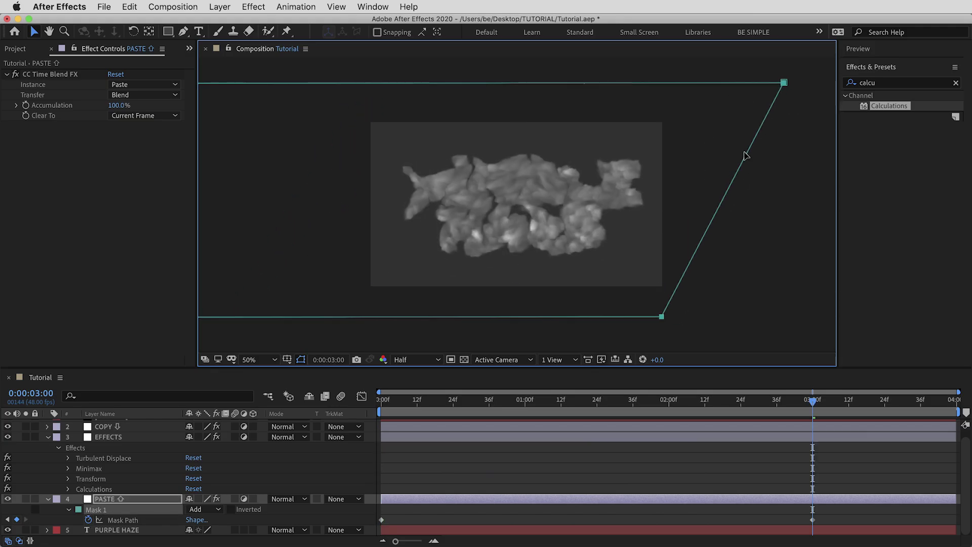
key(j)
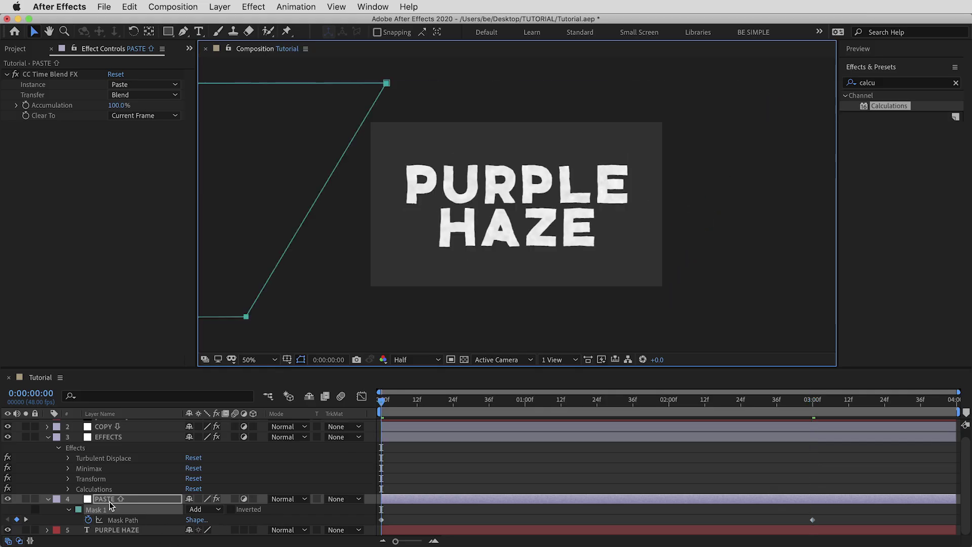
Set the PASTE mask's horizontal Mask Feather to 200 pixels and preview the softened wipe
key(f)
click(199, 520)
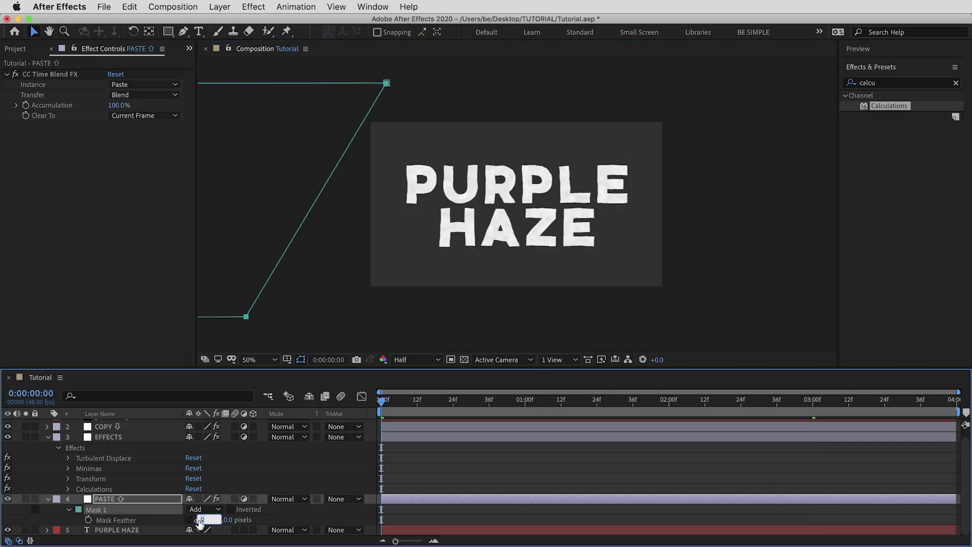
key(Return)
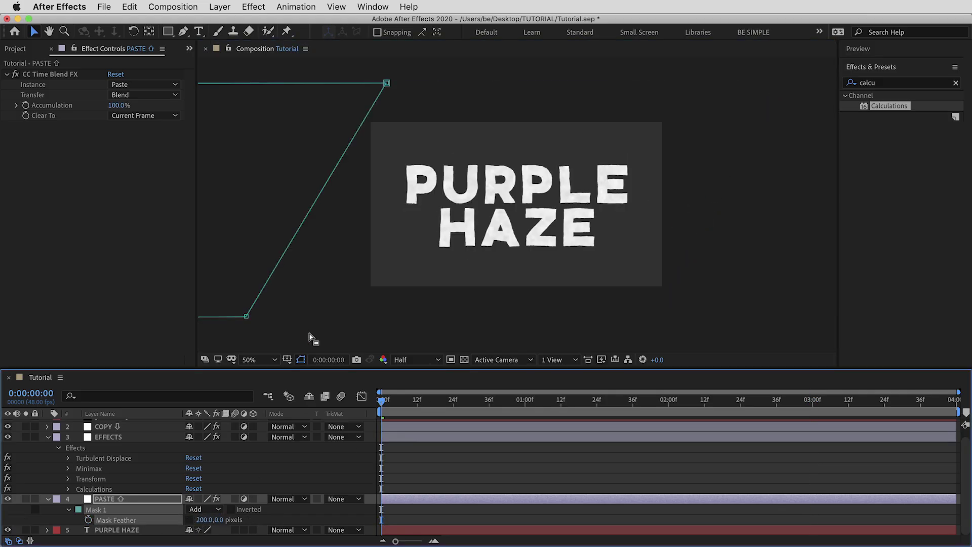
key(shift+/)
key(space)
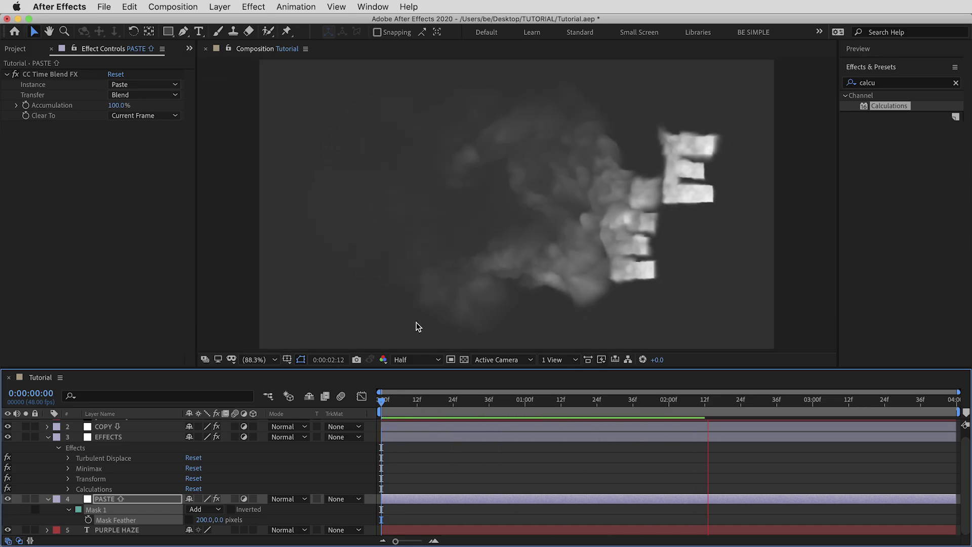
key(space)
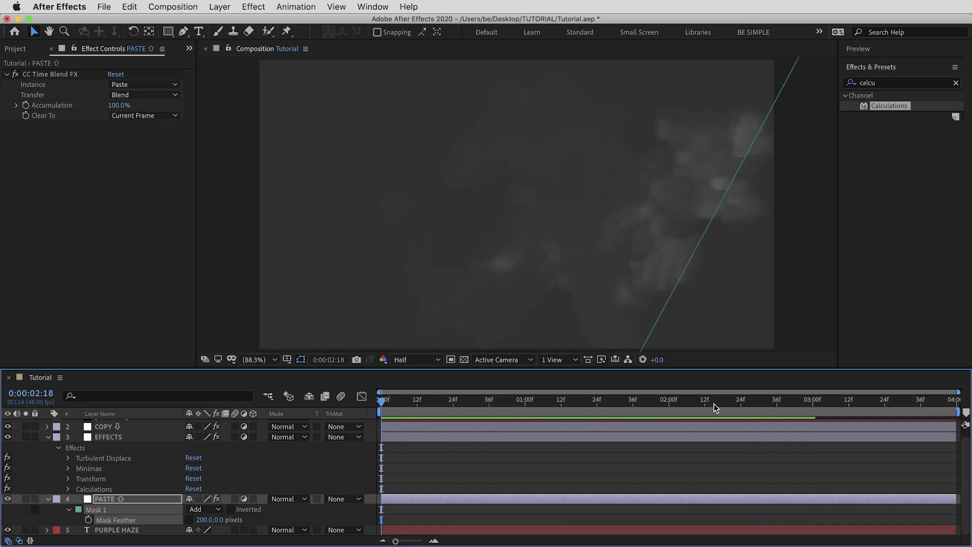
Add the expression [time*200, 540] to Turbulent Displace's Offset (Turbulence) on the EFFECTS layer and preview the result
click(94, 458)
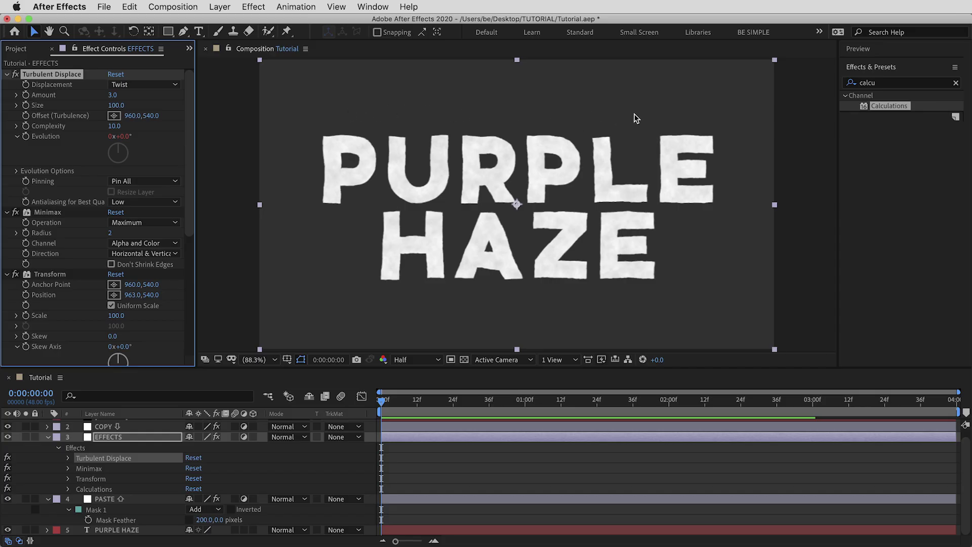
alt+click(26, 115)
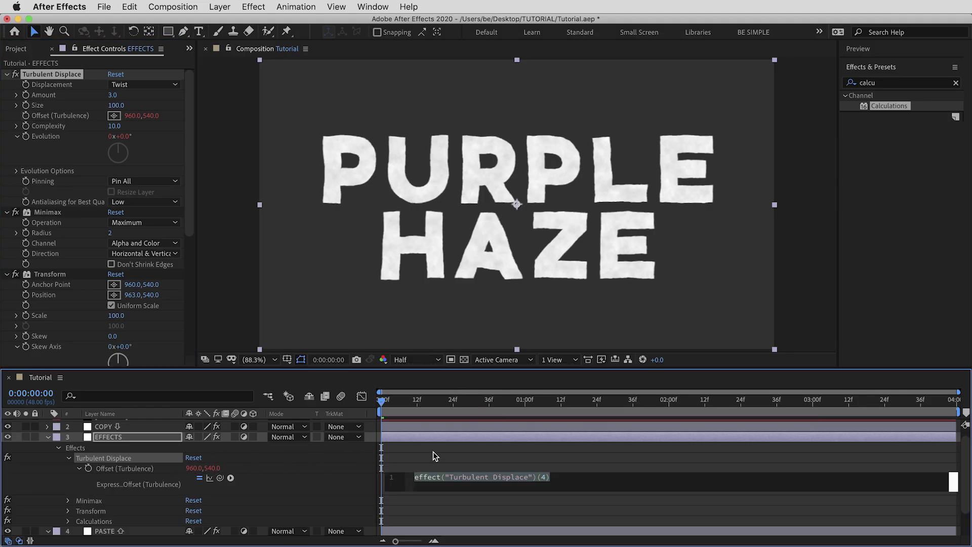
text([)
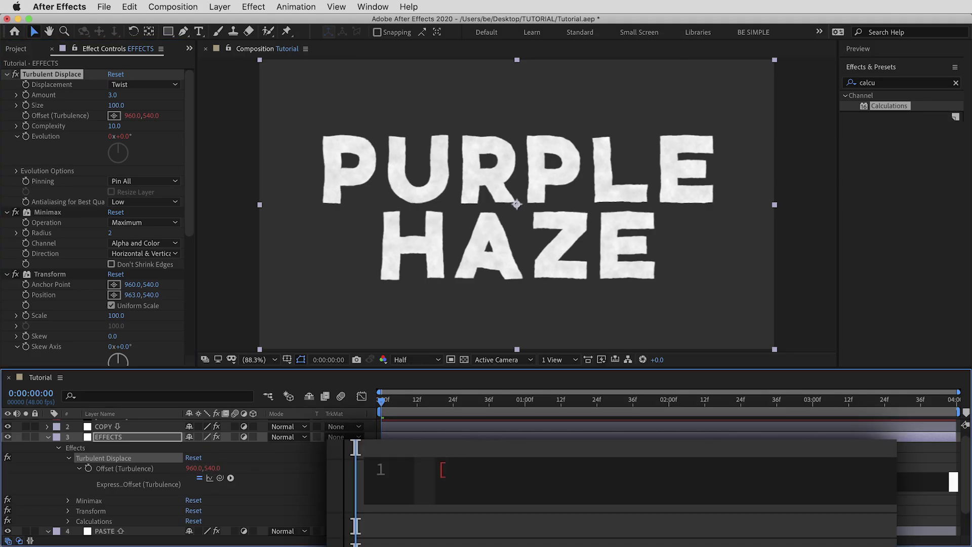
text(time*200, 540)
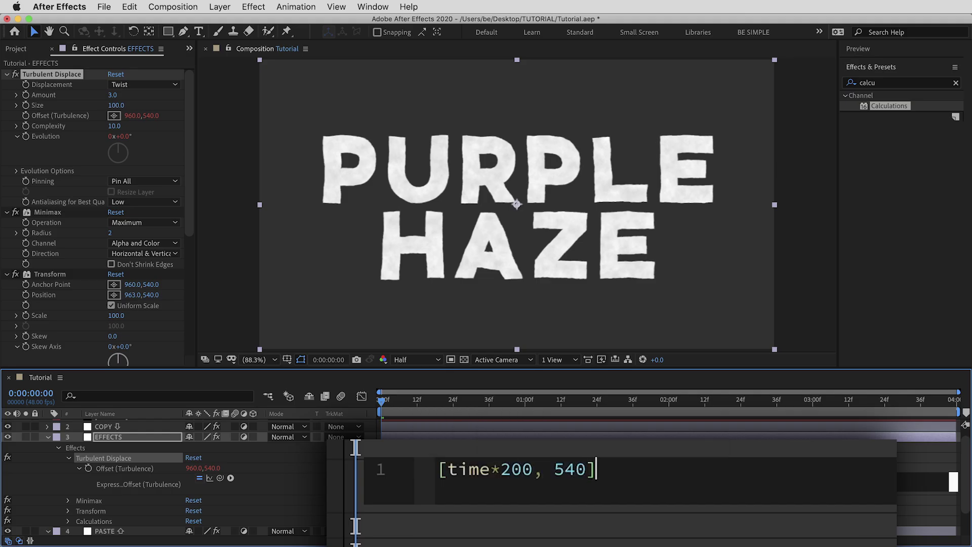
click(432, 451)
key(space)
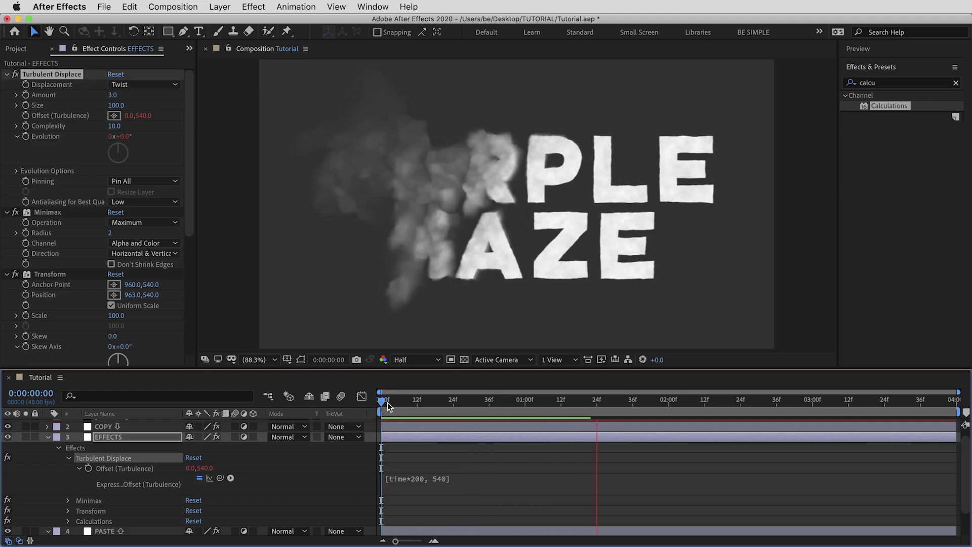
drag(387, 402, 354, 403)
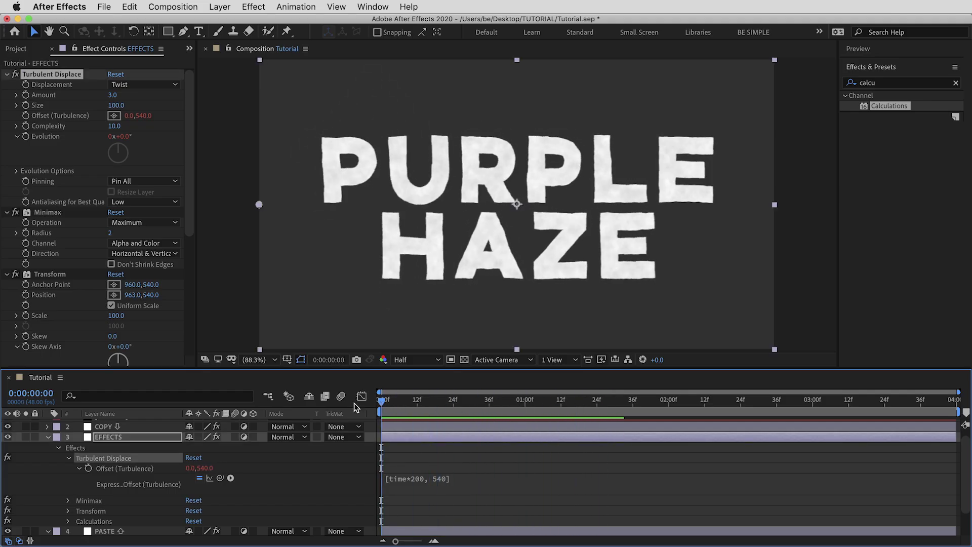
List the EFFECTS layer's effects and compare the first frame with that layer hidden and shown
click(145, 439)
key(e)
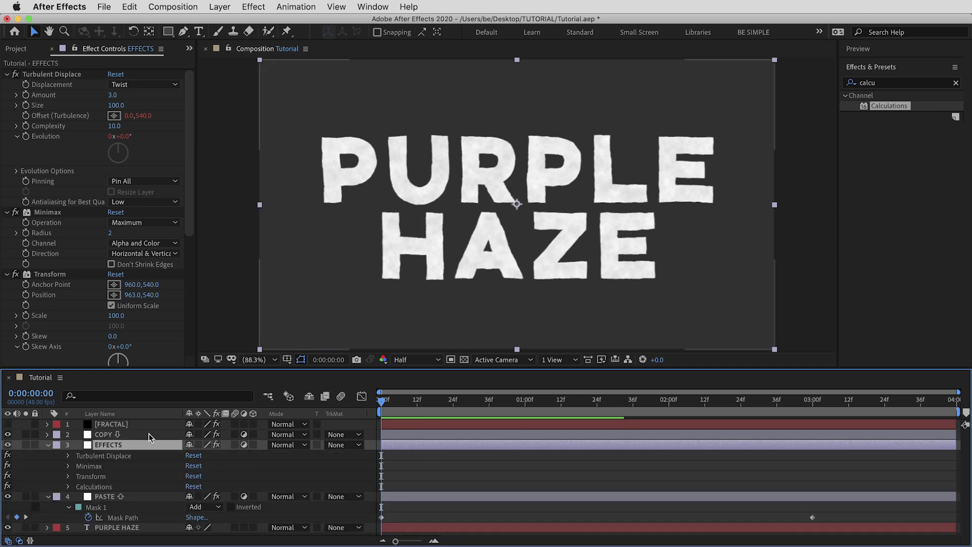
click(8, 444)
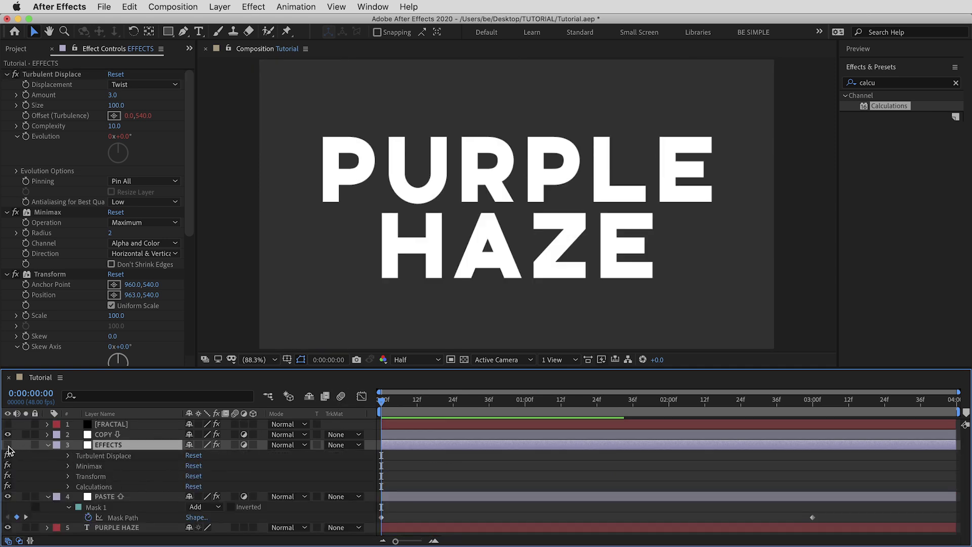
click(8, 445)
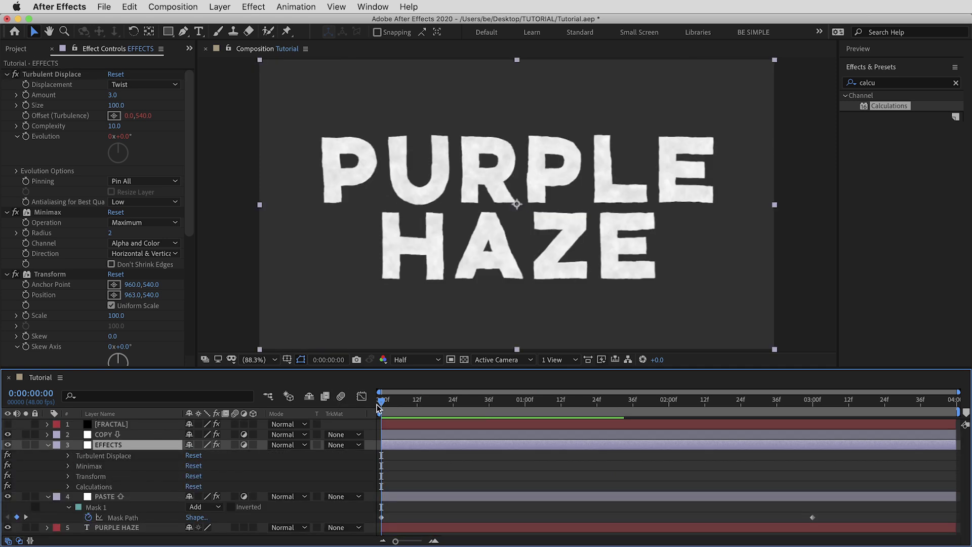
Draw a rectangular mask on the EFFECTS layer around the HA of HAZE and reveal its Mask Path
mouse_move(377, 407)
mouse_down()
mouse_move(484, 414)
mouse_move(362, 416)
mouse_up()
key(q)
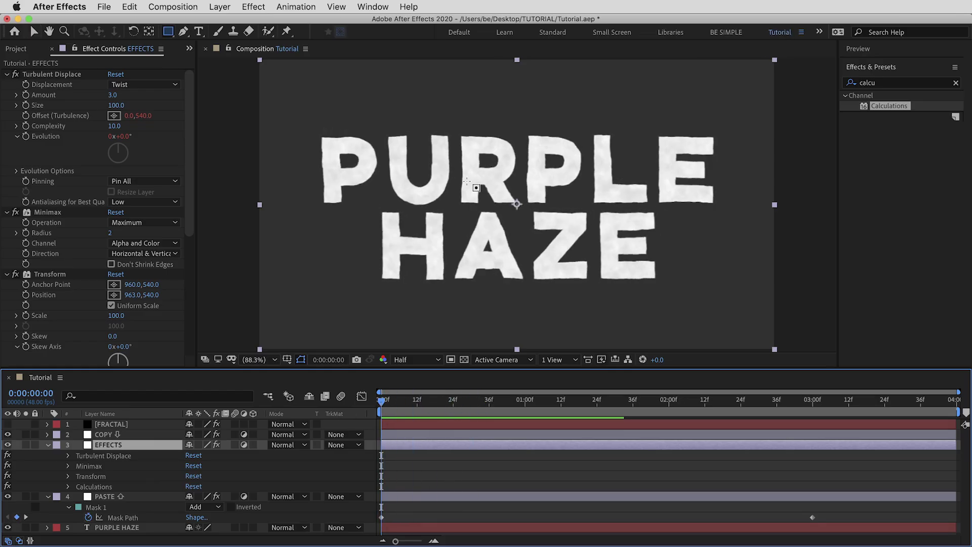
drag(381, 178, 510, 313)
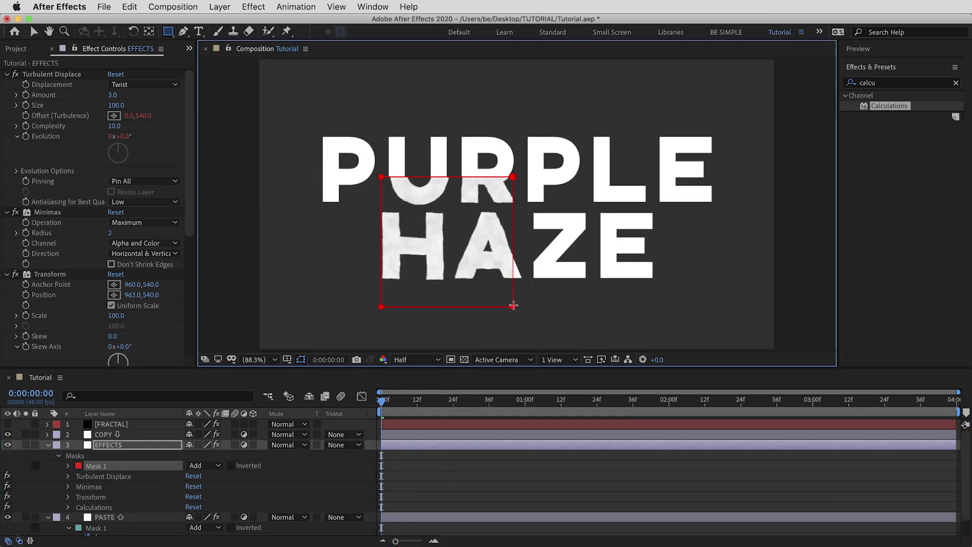
key(m)
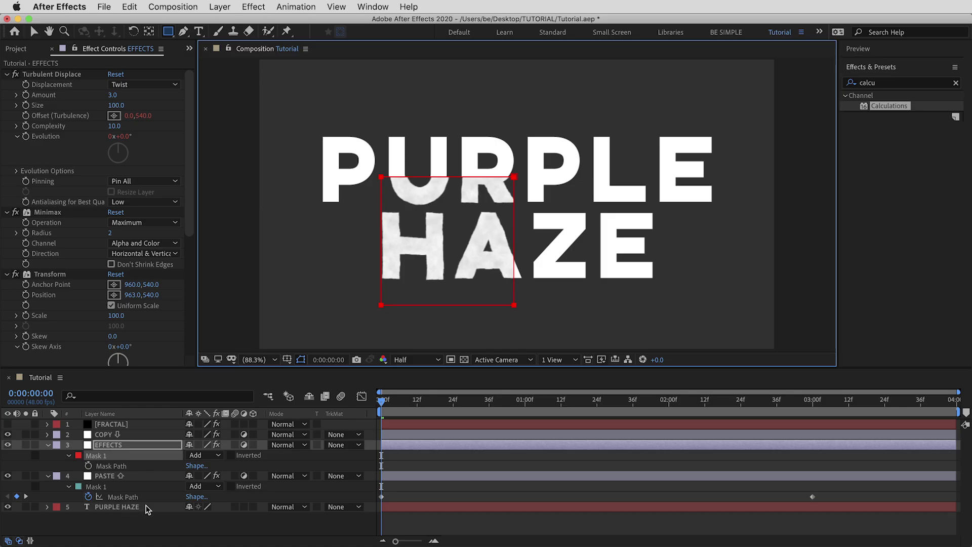
Show the Parent & Link column and link the EFFECTS layer's Mask Path to the PASTE layer's Mask Path
right_click(371, 413)
mouse_move(406, 455)
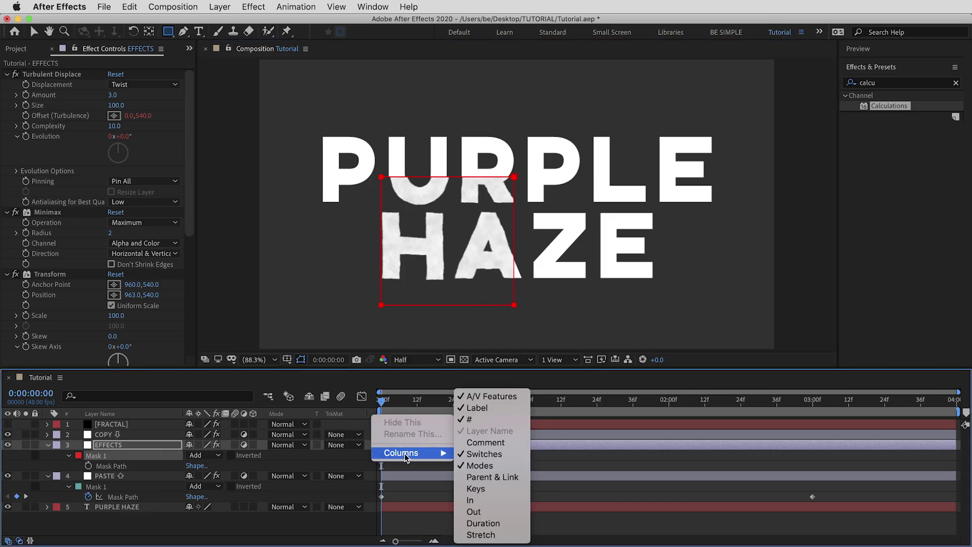
click(496, 477)
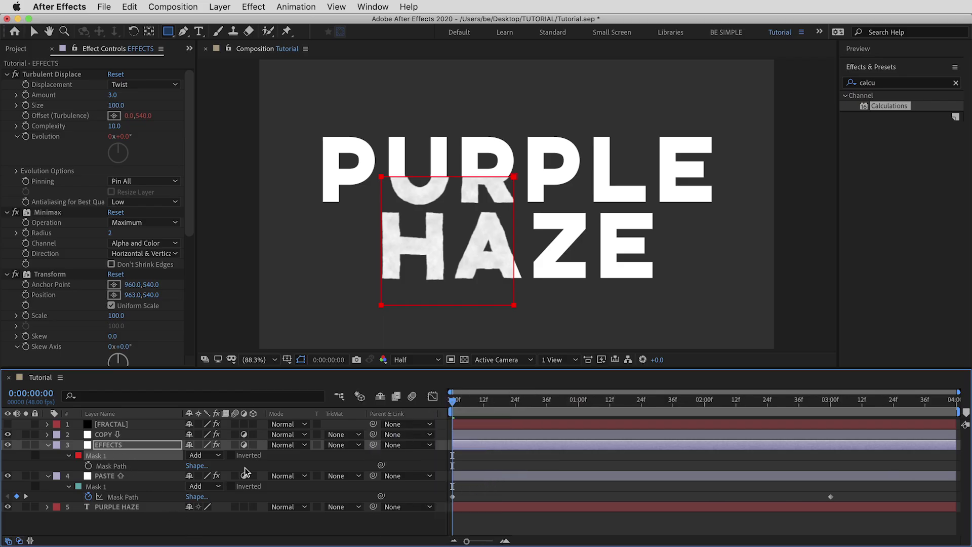
click(381, 467)
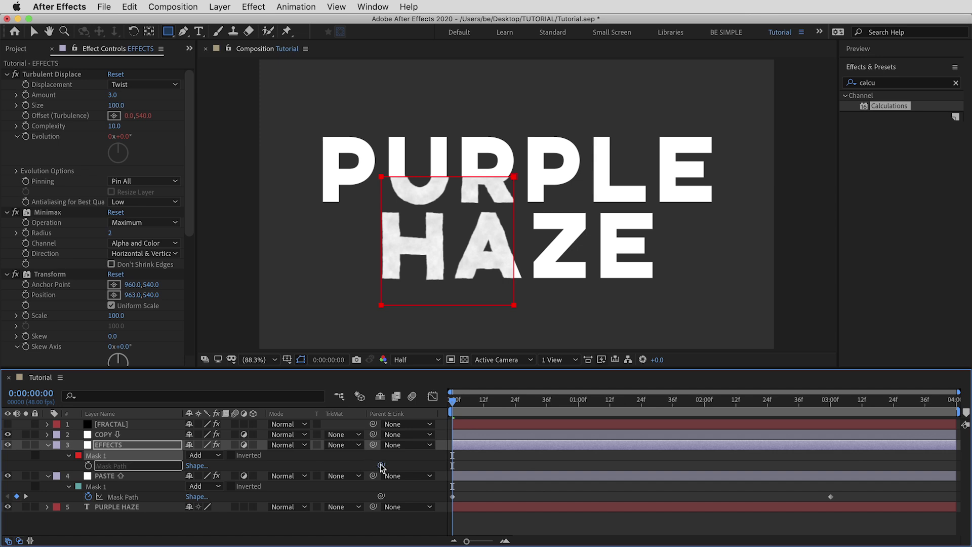
drag(363, 469, 129, 501)
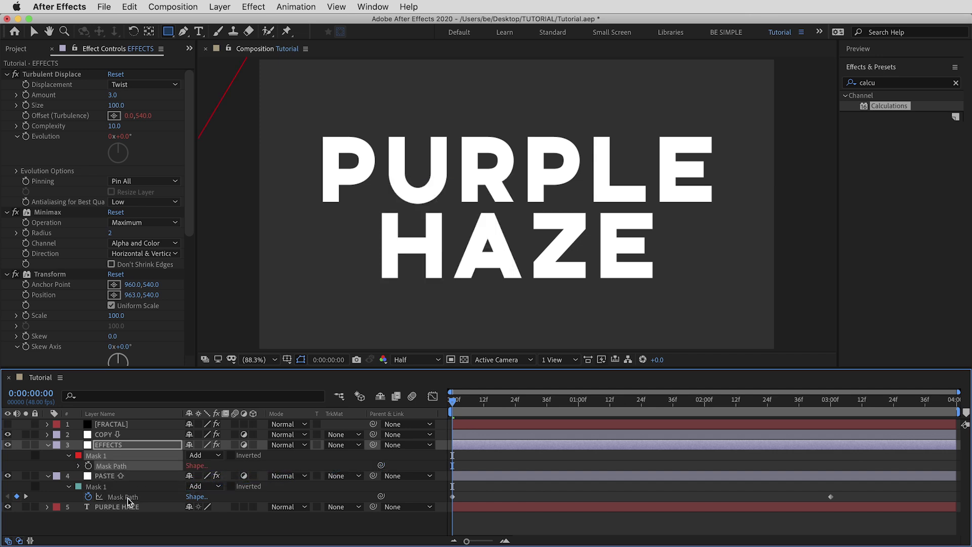
Link the Mask Feather of the EFFECTS layer's mask to the PASTE layer's Mask Feather and preview the smoke wipe
click(68, 457)
click(69, 517)
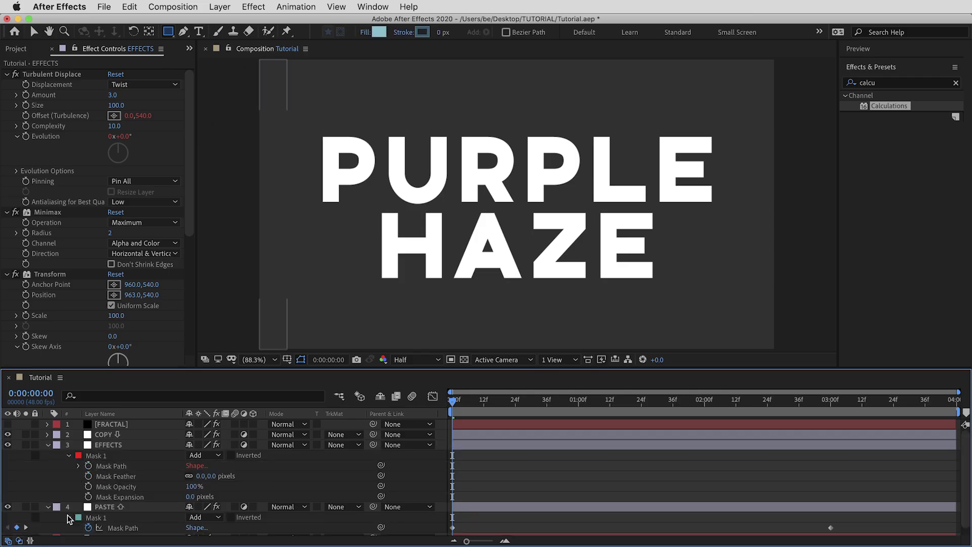
scroll(95, 475, down, 2)
click(126, 448)
drag(382, 449, 114, 509)
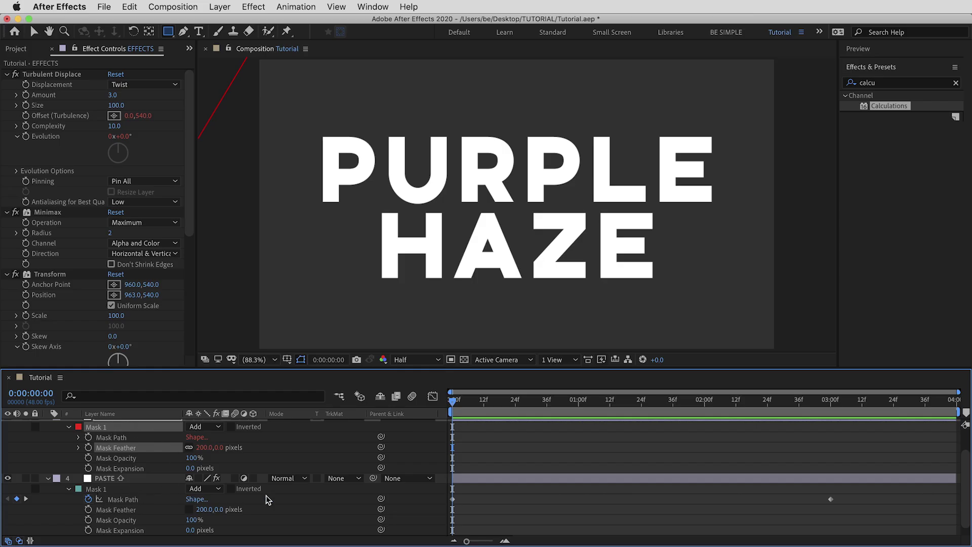
key(space)
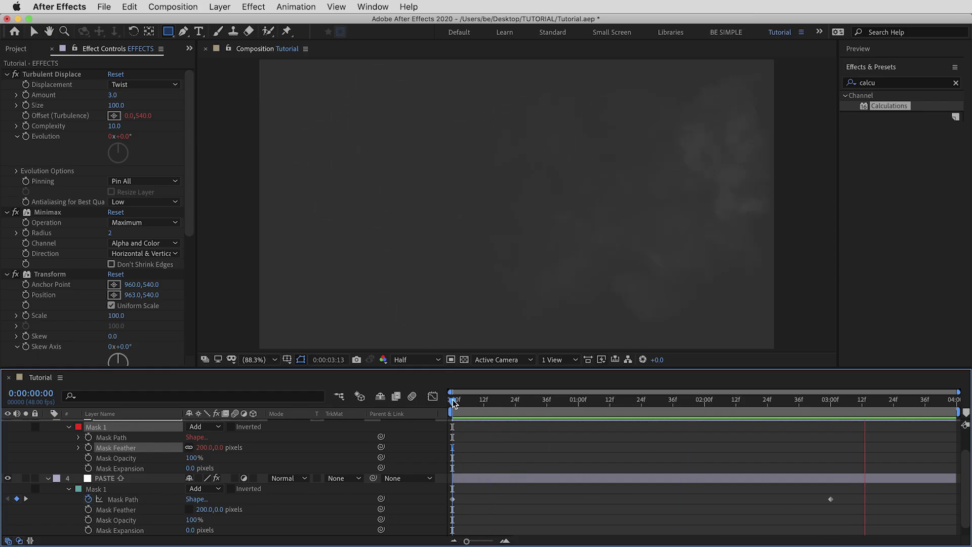
key(space)
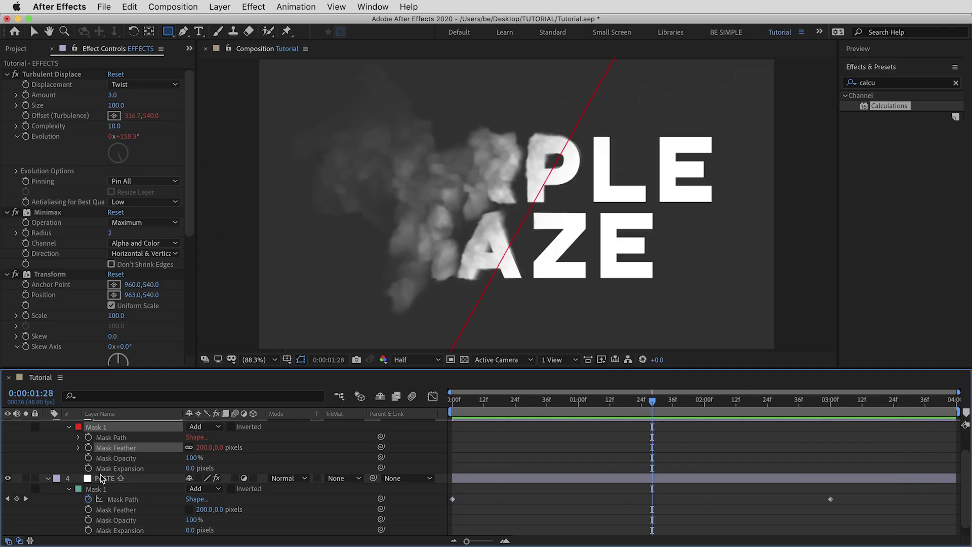
Collapse the properties of all layers, return to the first frame and save the project
click(103, 478)
key(super+a)
key(u)
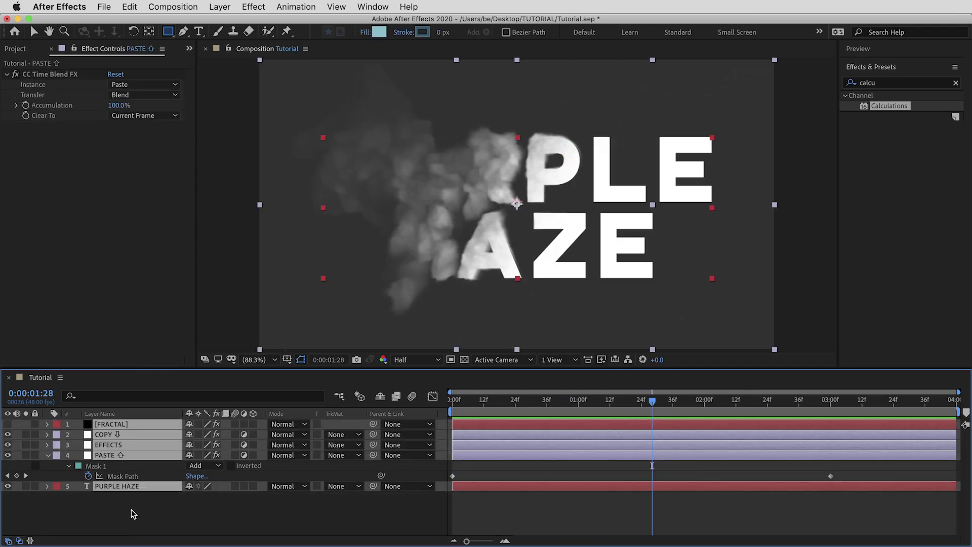
click(132, 511)
drag(652, 405, 411, 405)
key(v)
key(super+s)
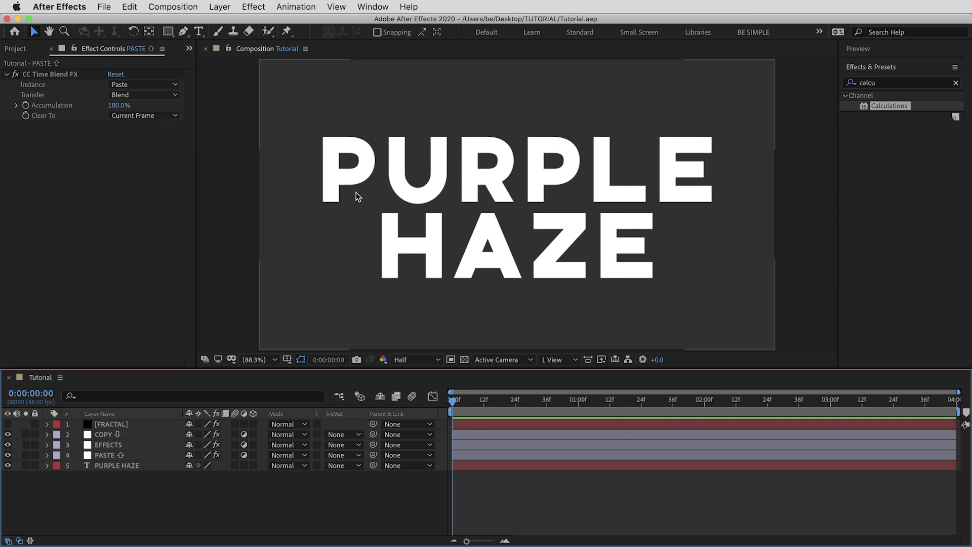
Duplicate the Tutorial composition twice in the project
click(18, 49)
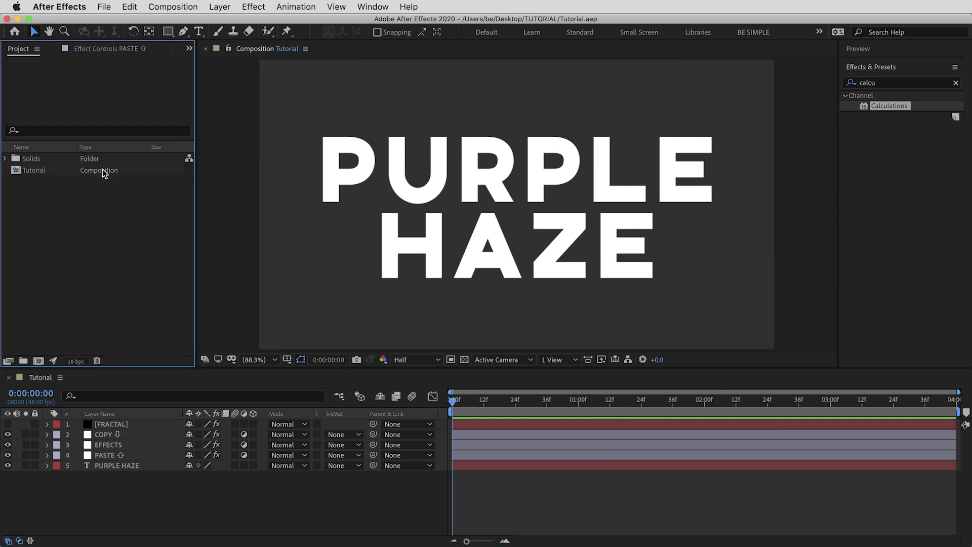
click(41, 172)
key(super+d)
key(super+d)
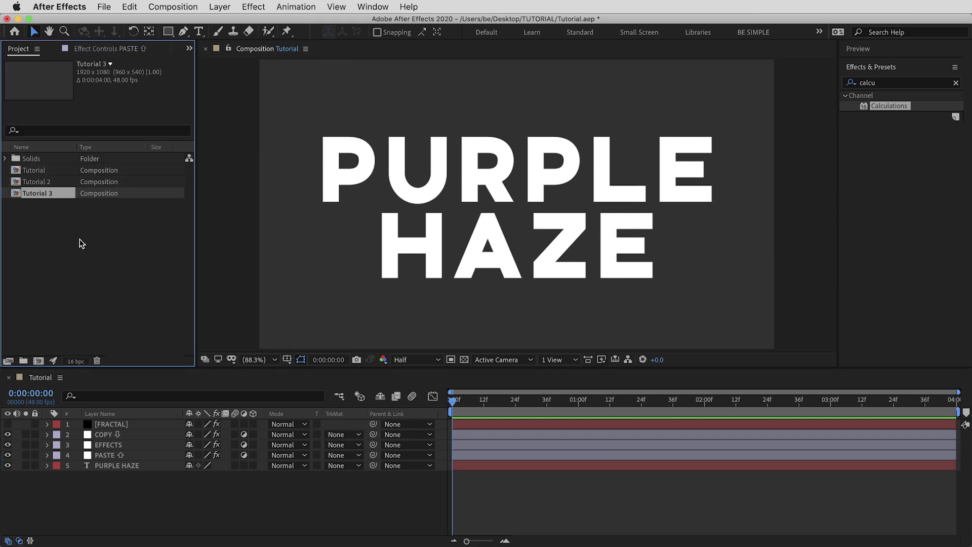
Rename the three compositions Large Haze, Medium Haze and Small Haze
click(43, 173)
key(Return)
text(Large Haze)
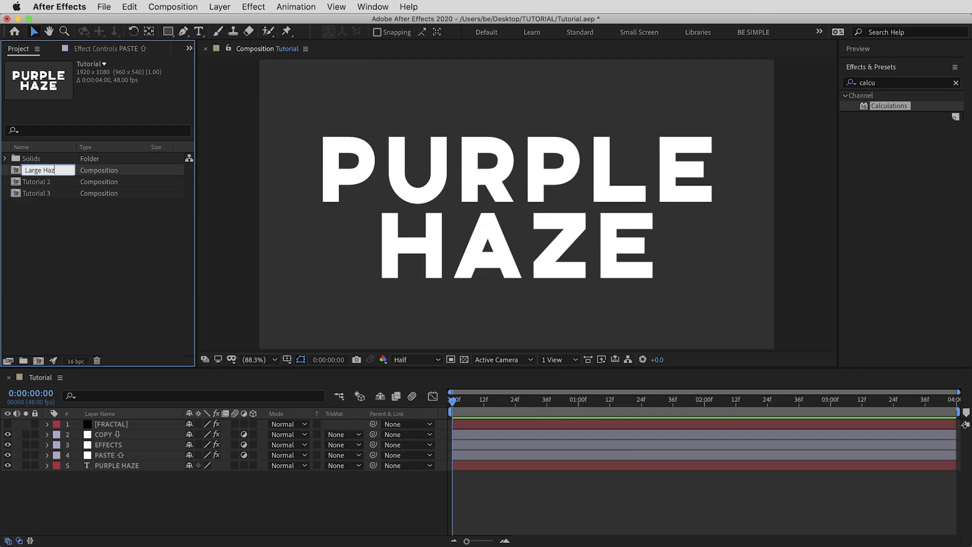
click(49, 183)
key(Return)
text(Medium Haze)
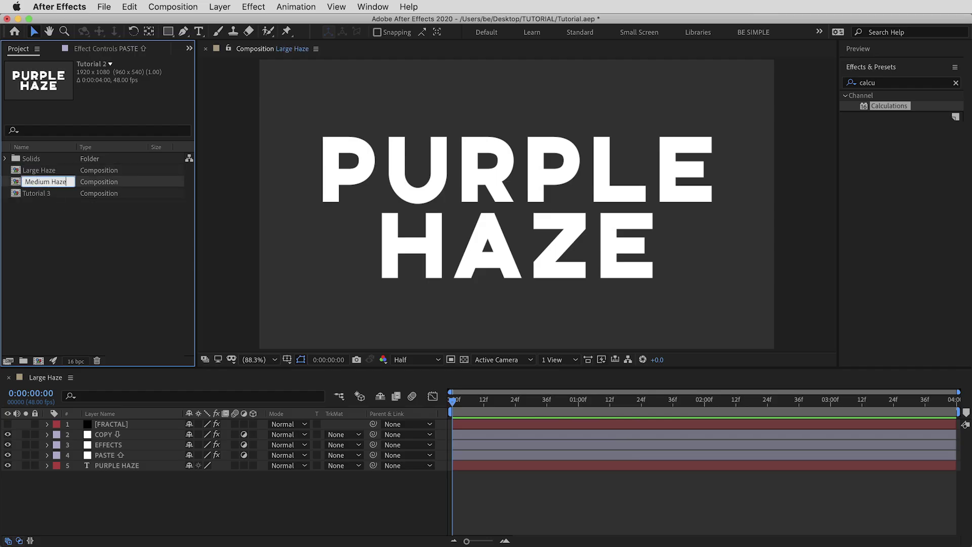
key(Return)
click(37, 193)
key(Return)
text(Small Haze)
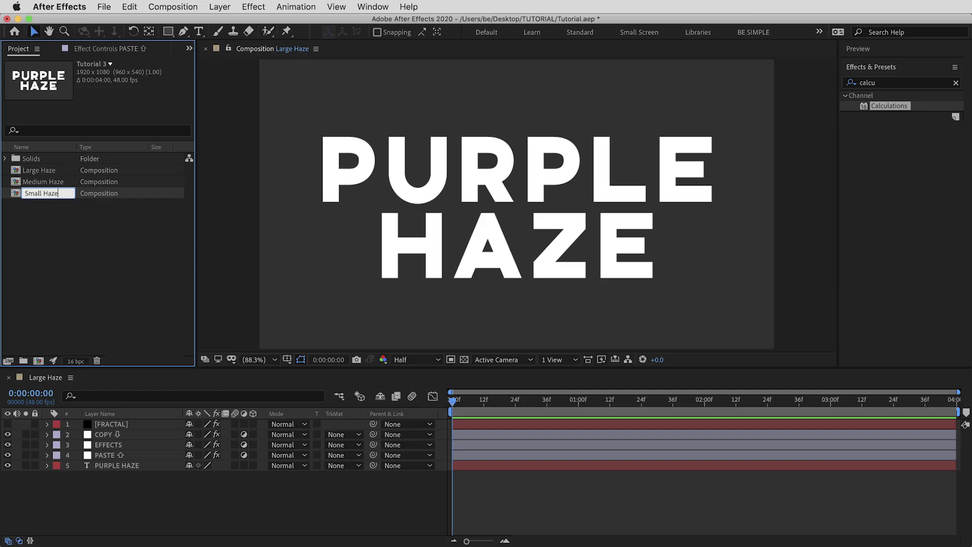
key(Return)
Open the Medium Haze composition and show the settings of the EFFECTS layer's Turbulent Displace effect
click(55, 171)
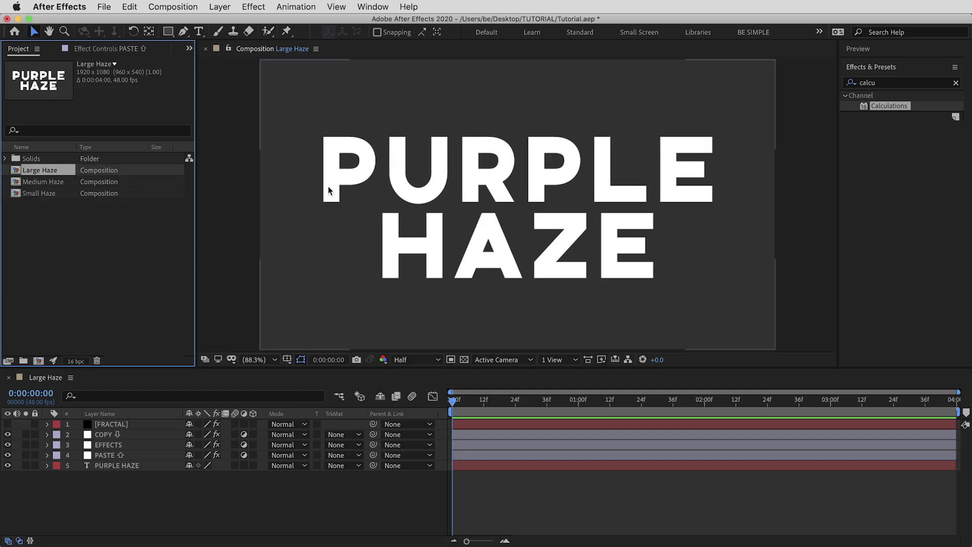
double_click(59, 185)
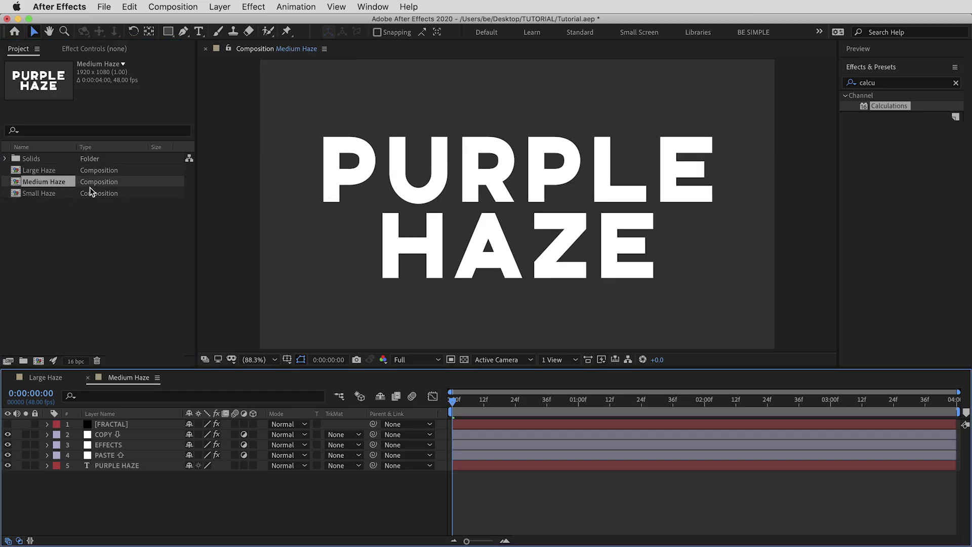
click(145, 446)
key(e)
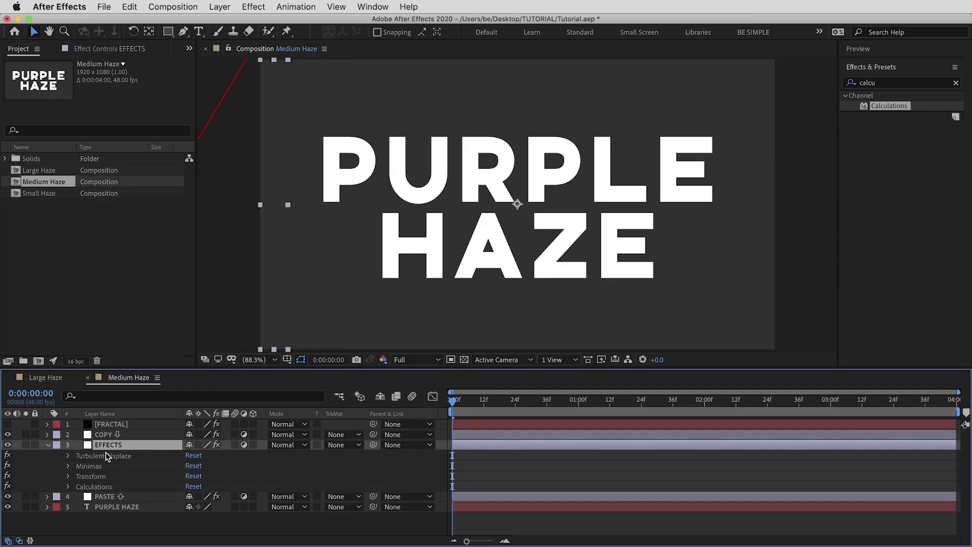
click(114, 455)
double_click(113, 454)
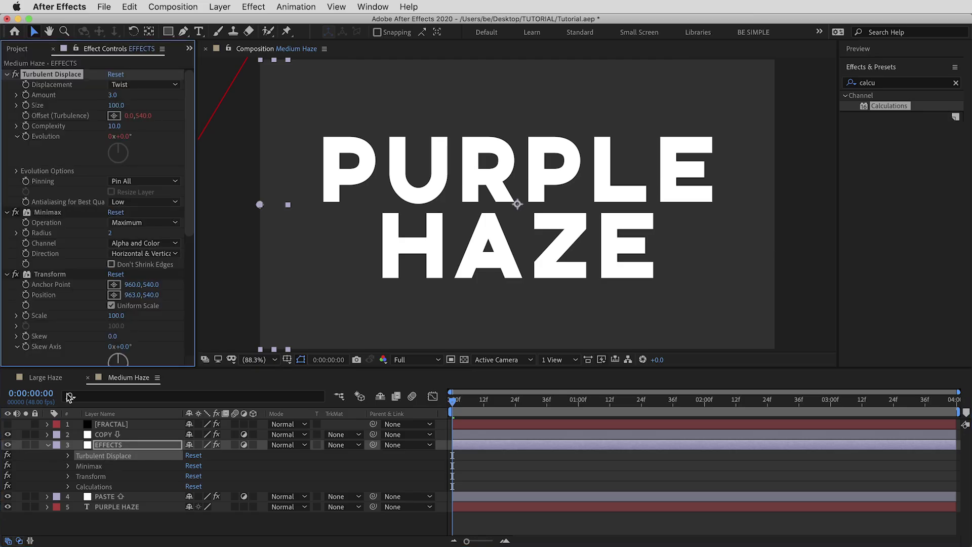
Set Turbulent Displace's Random Seed to 440 and its Size to 50 on Medium Haze's EFFECTS layer
click(17, 171)
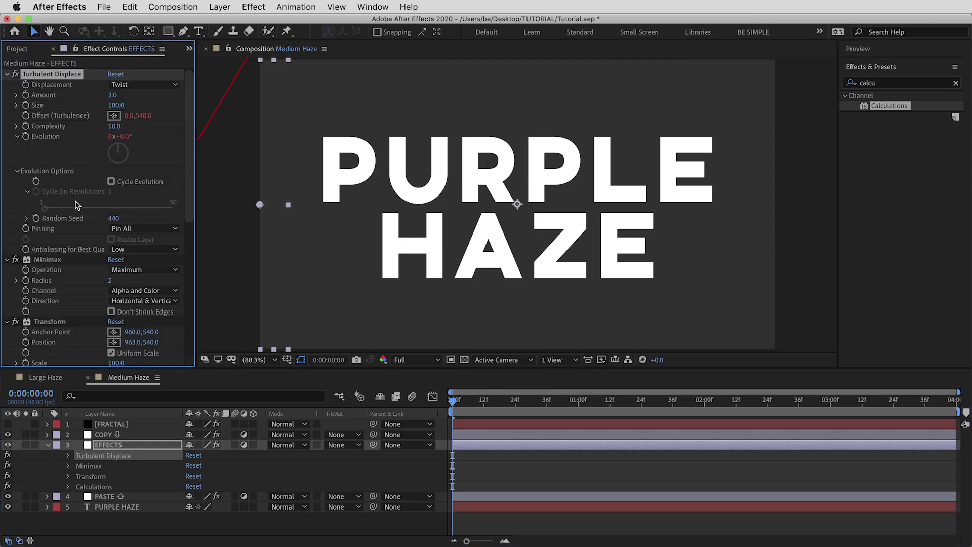
click(17, 172)
click(116, 105)
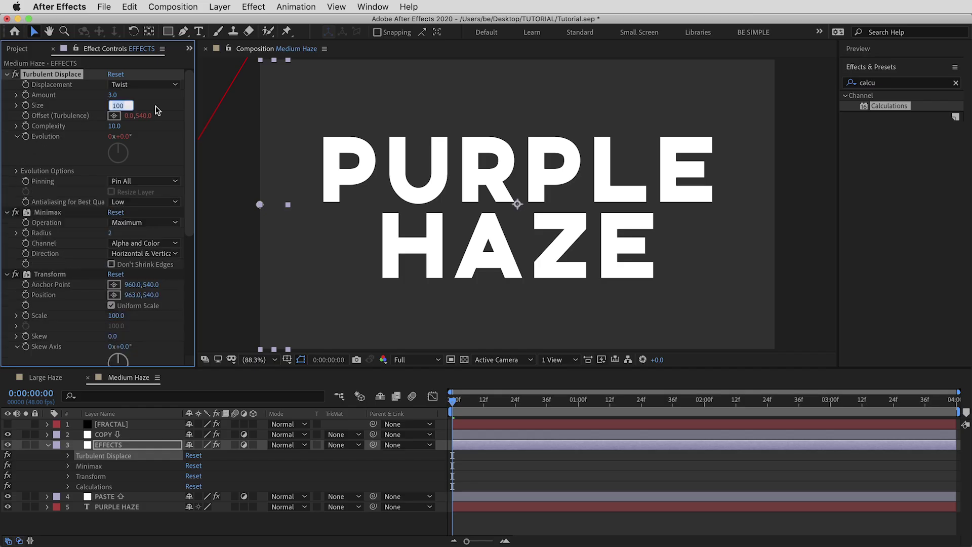
text(50)
key(Return)
Set the Minimax Radius to 1 and the Transform effect's horizontal Position to 962 on Medium Haze's EFFECTS layer
scroll(190, 139, down, 5)
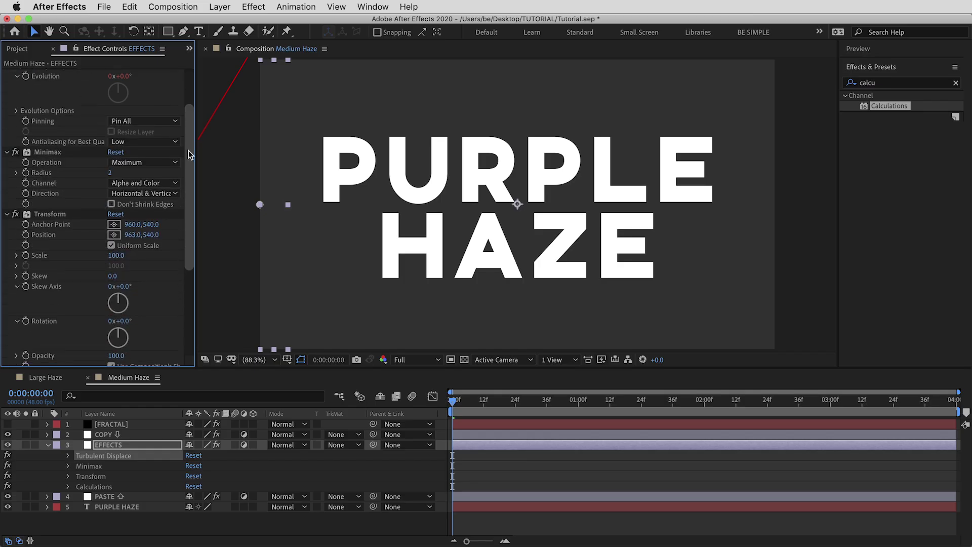
click(111, 172)
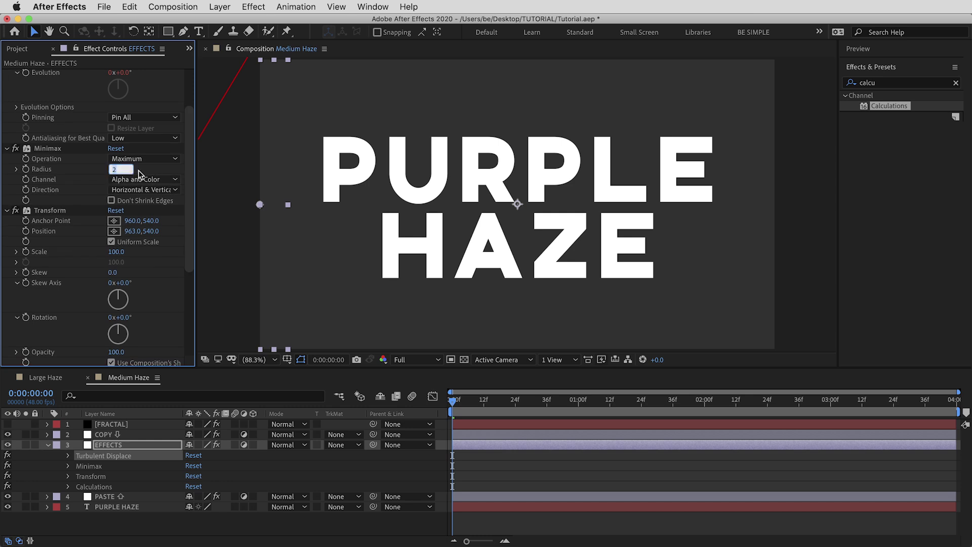
text(1)
key(Return)
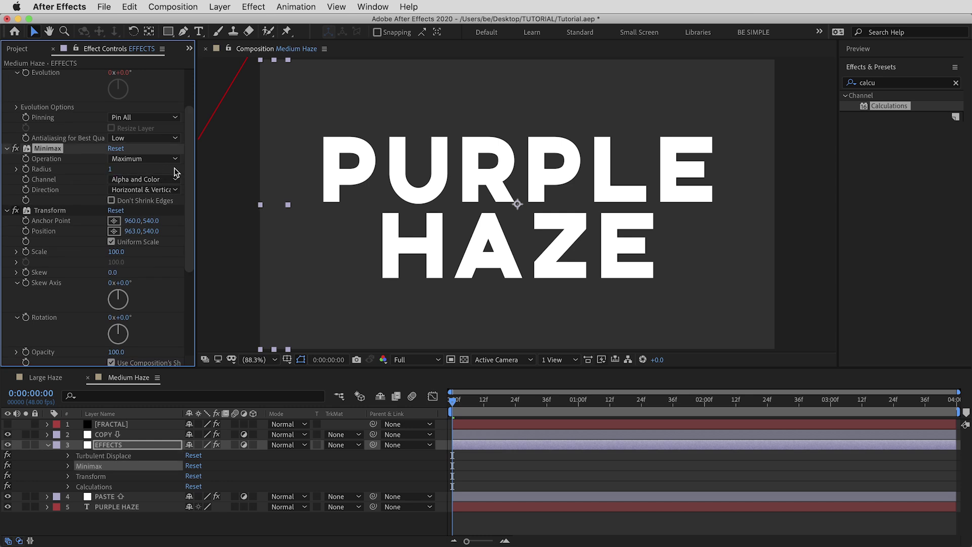
scroll(186, 207, down, 4)
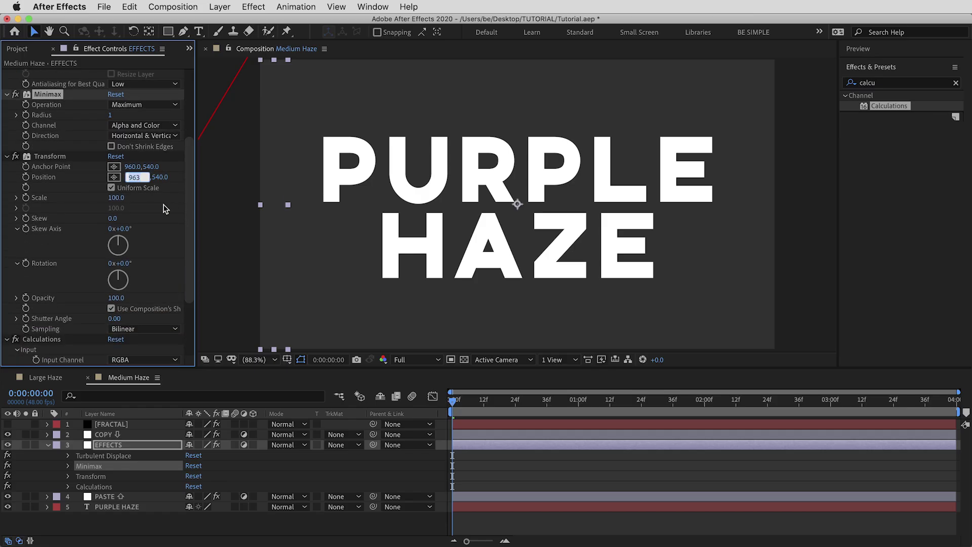
text(9)
key(Return)
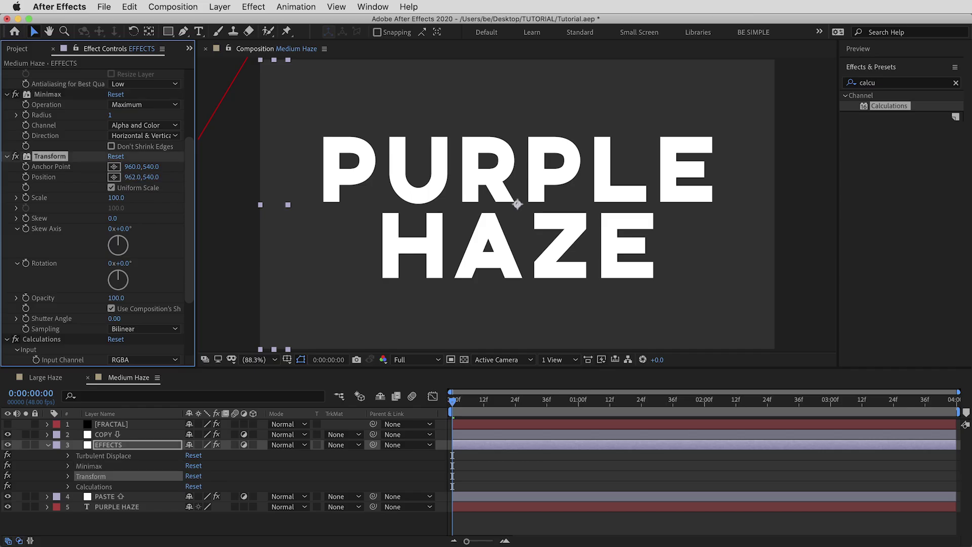
Set the Fractal Noise Random Seed to 480 on Medium Haze's FRACTAL layer and preview the animation
click(145, 424)
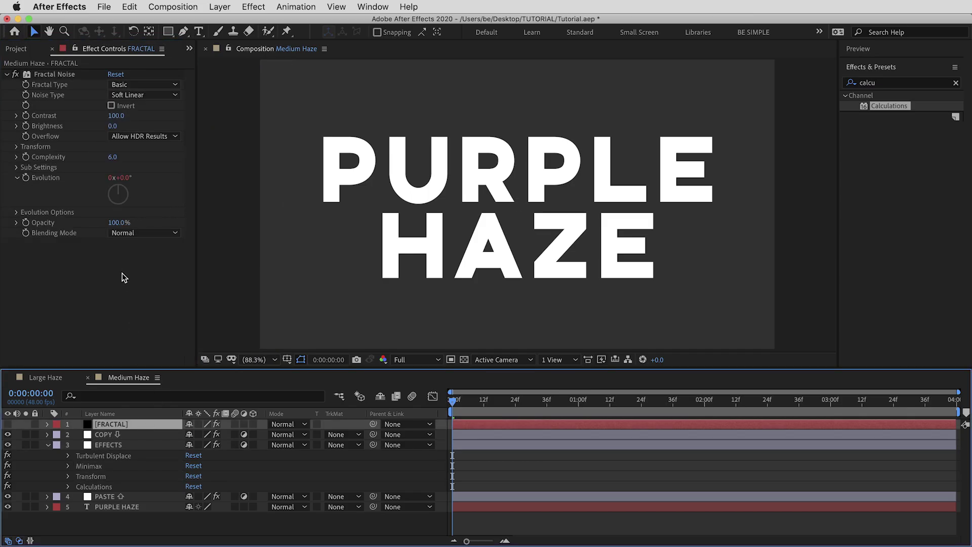
click(16, 212)
drag(110, 260, 152, 259)
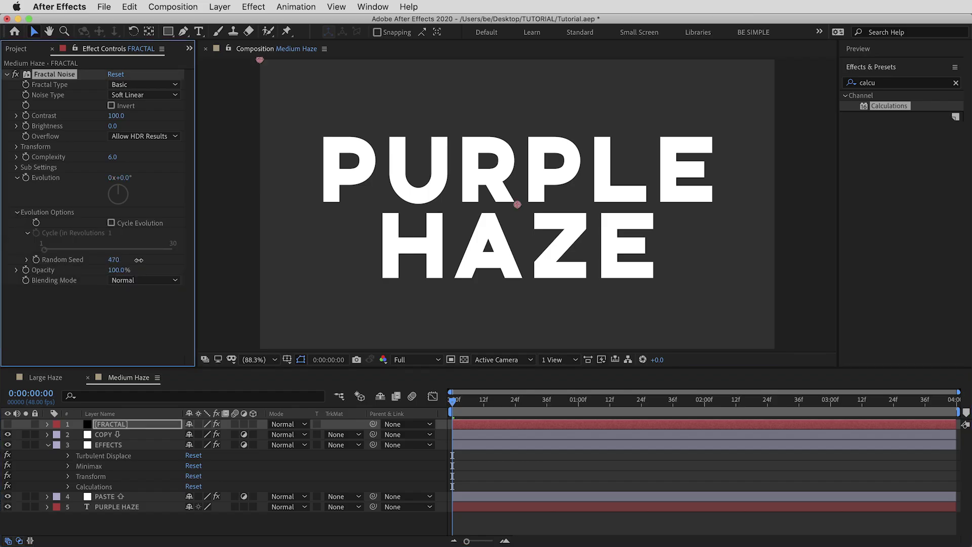
key(space)
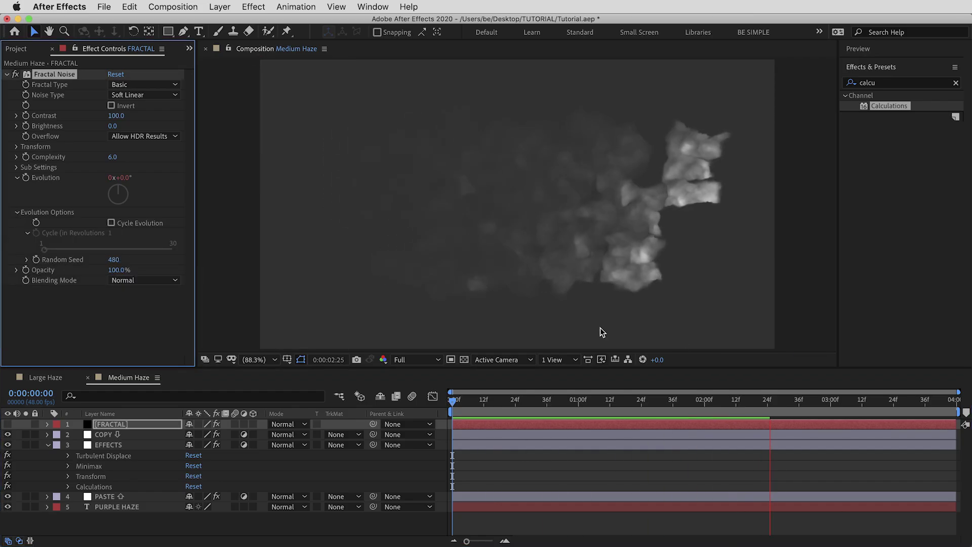
drag(812, 399, 449, 400)
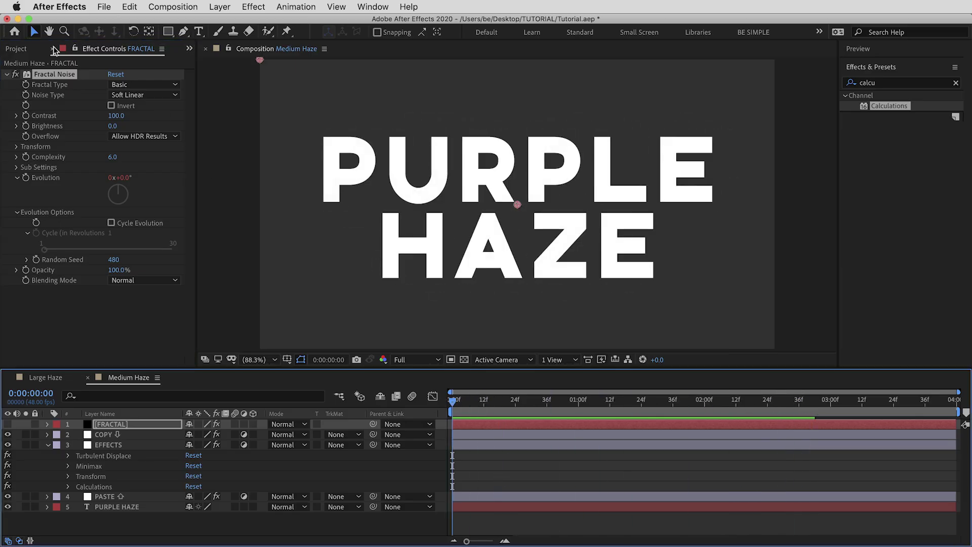
Open the Small Haze composition and show its EFFECTS layer's Turbulent Displace settings
click(16, 49)
double_click(41, 195)
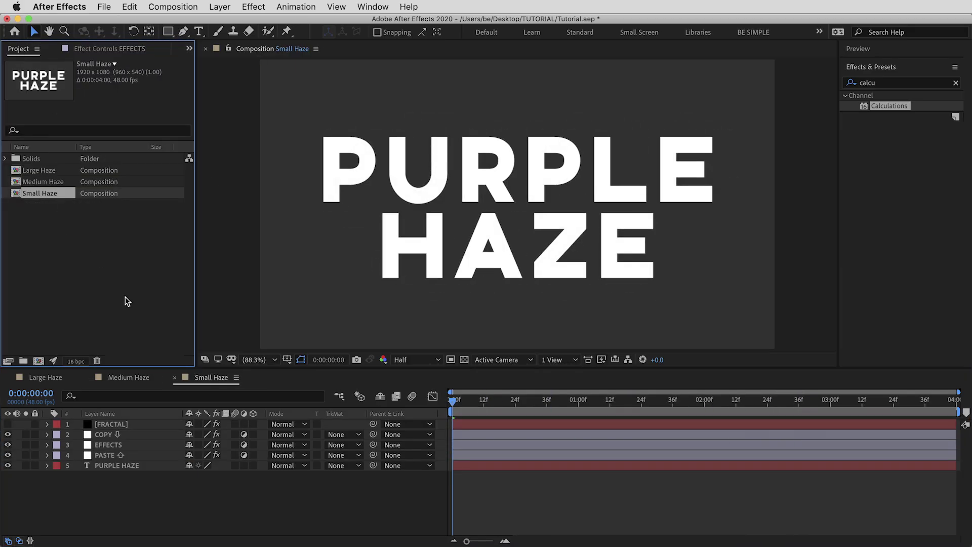
click(143, 442)
key(e)
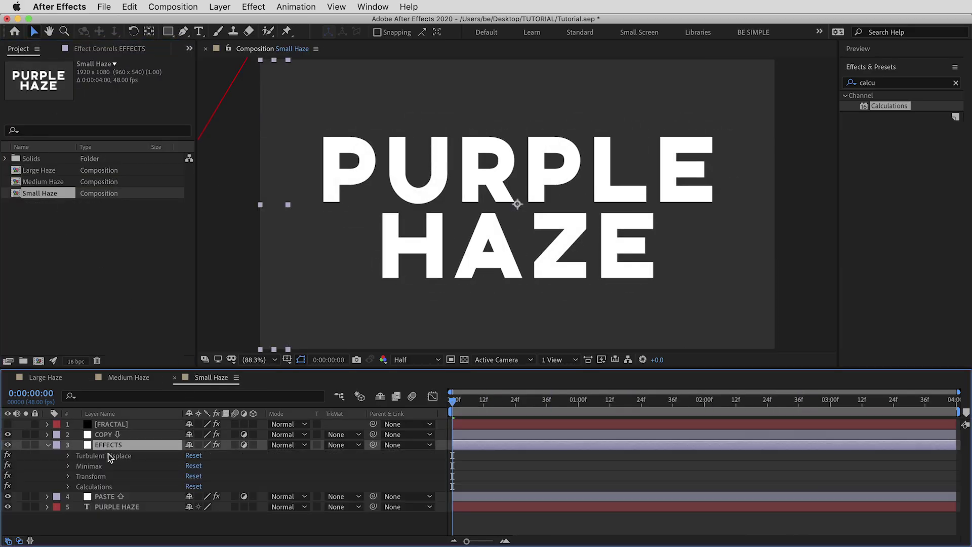
click(108, 455)
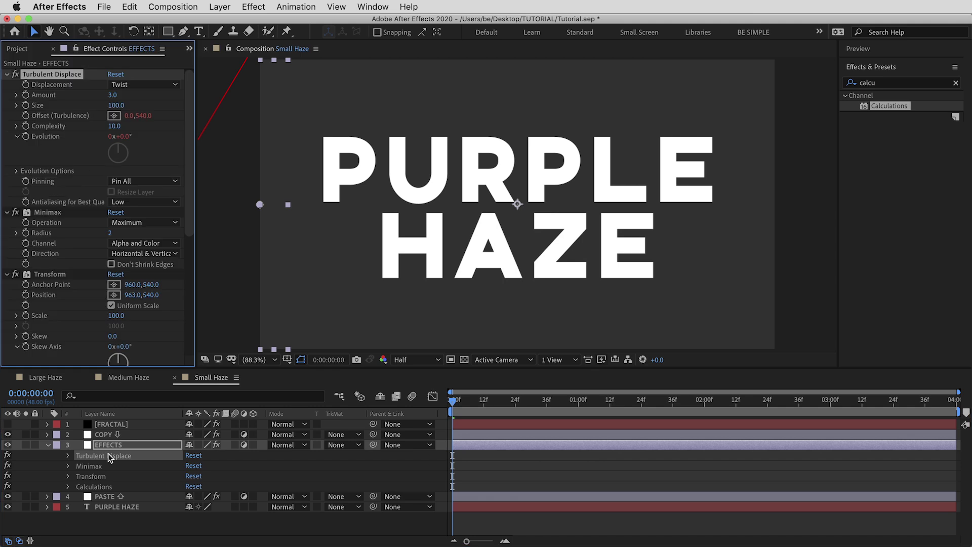
Set Turbulent Displace's Complexity to 5 and its Random Seed to 690 on Small Haze's EFFECTS layer
click(115, 126)
text(5)
key(Return)
click(15, 171)
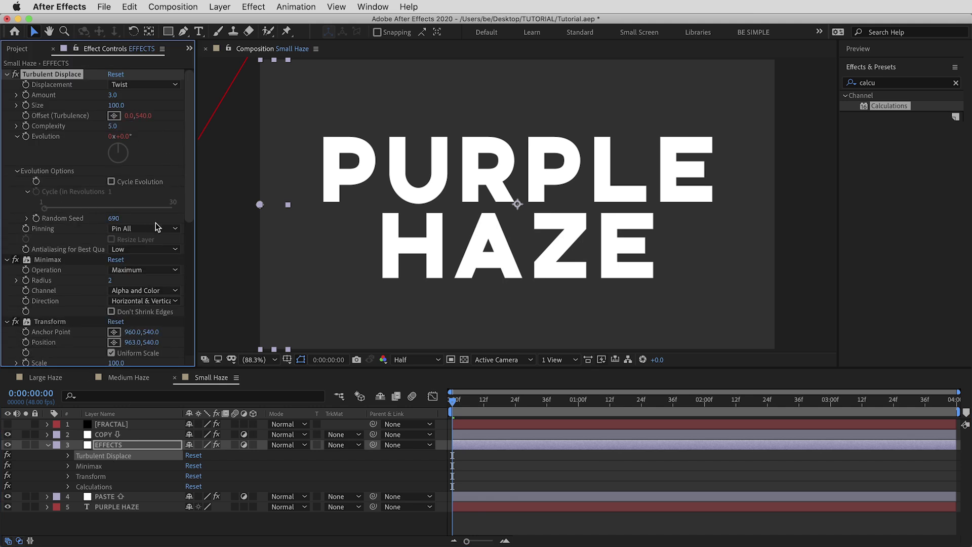
click(16, 172)
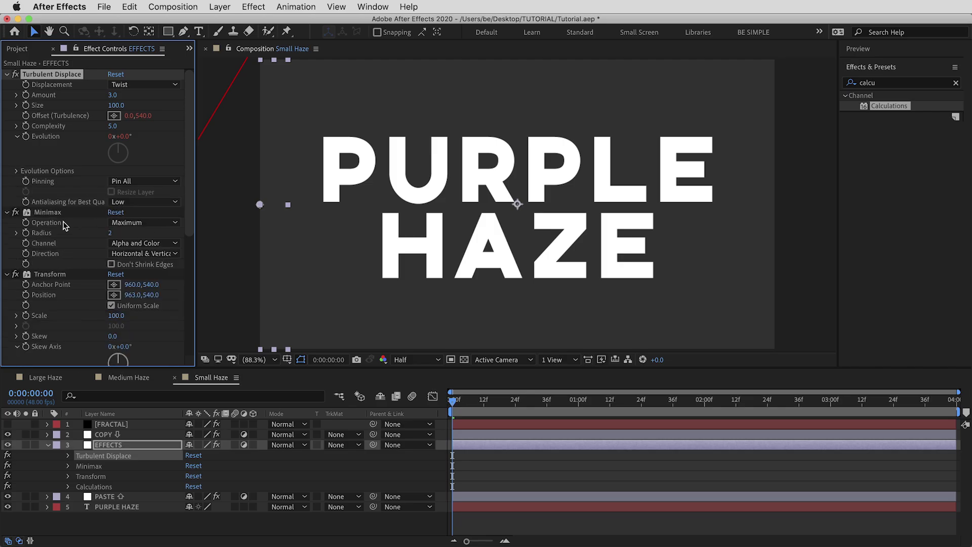
Disable the Minimax effect on Small Haze's EFFECTS layer, preview the animation and return to the first frame
click(48, 213)
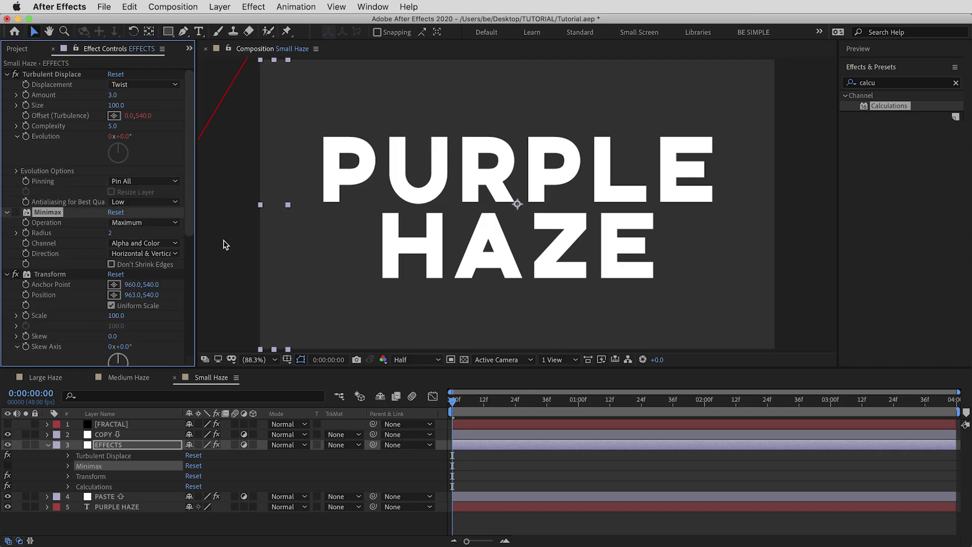
key(space)
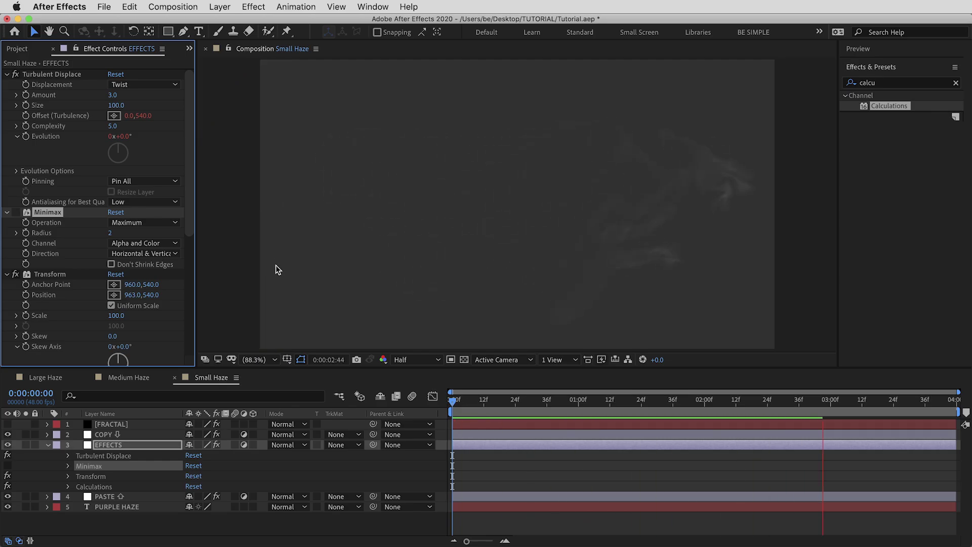
drag(556, 411, 412, 404)
Set the Transform effect's horizontal Position to 961 on Small Haze's EFFECTS layer
click(135, 295)
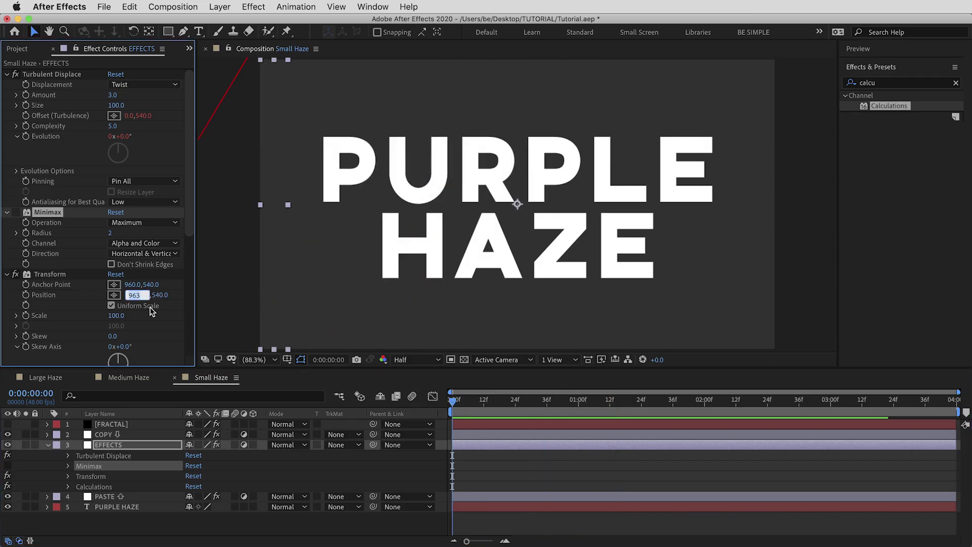
text(961)
key(Return)
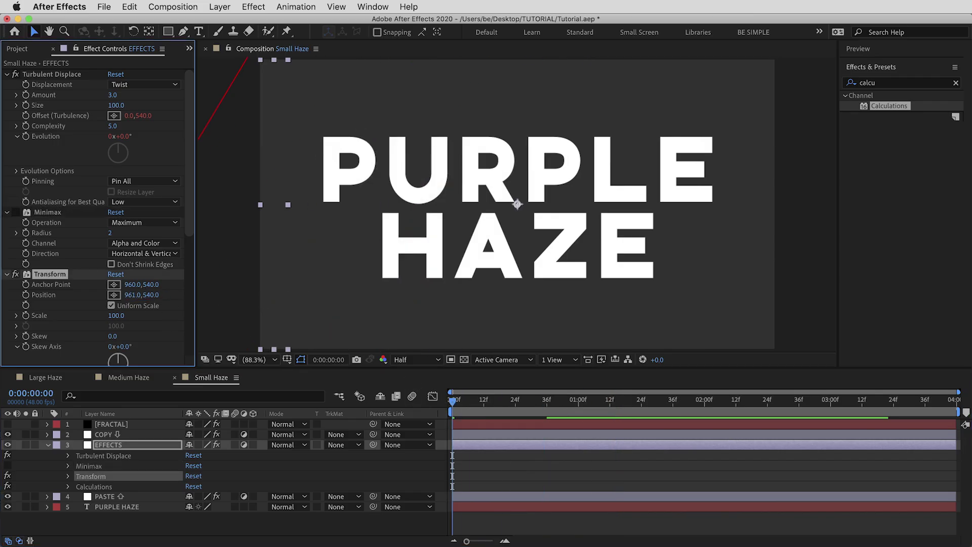
Preview the Small Haze animation with the shifted Transform position and return to the first frame
drag(190, 214, 191, 305)
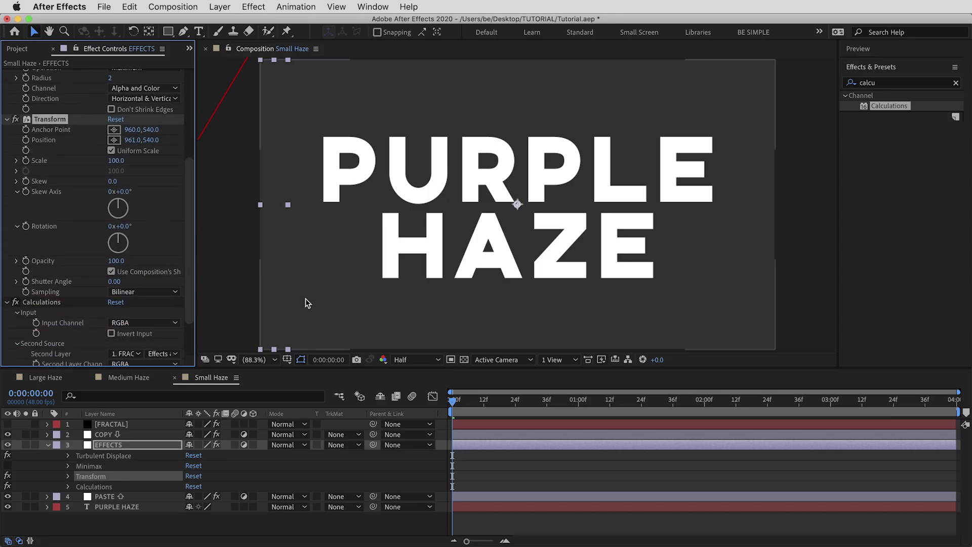
key(space)
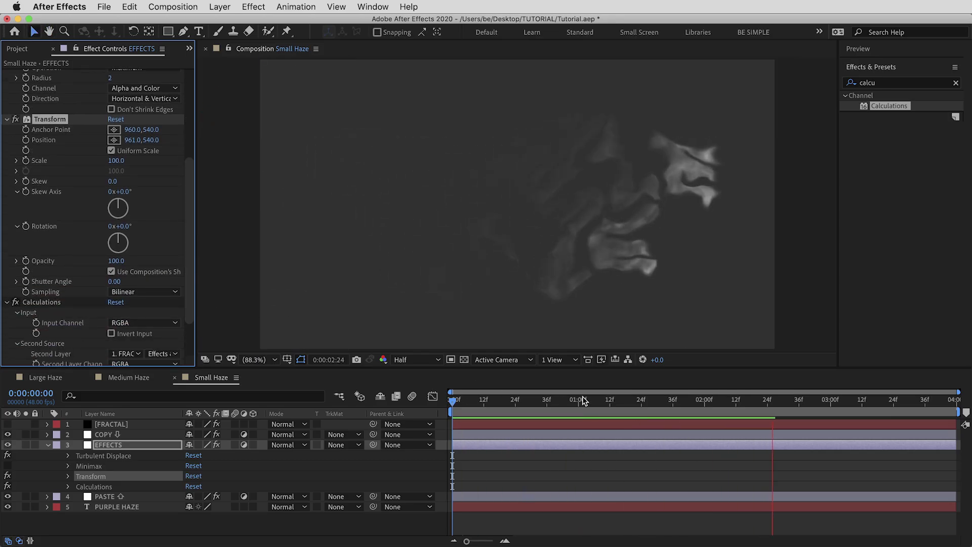
drag(582, 401, 337, 411)
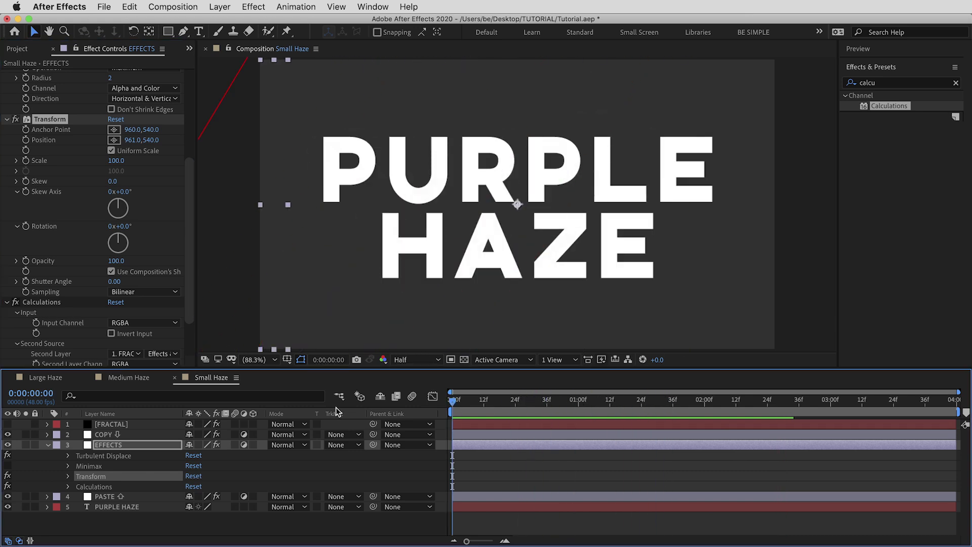
Set the Calculations effect's Second Layer Opacity to 14% on Small Haze's EFFECTS layer, preview the animation and return to the start
scroll(194, 283, down, 3)
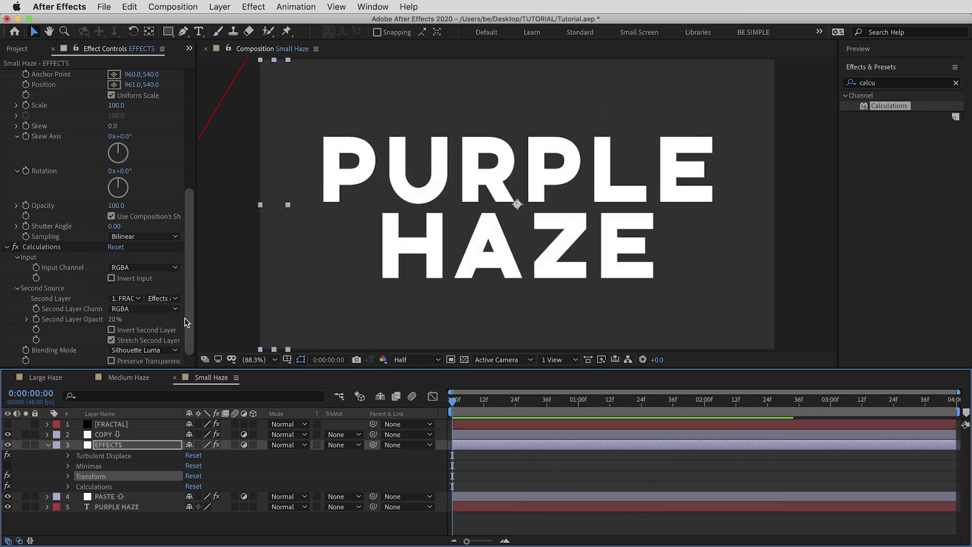
click(116, 319)
text(14)
key(Return)
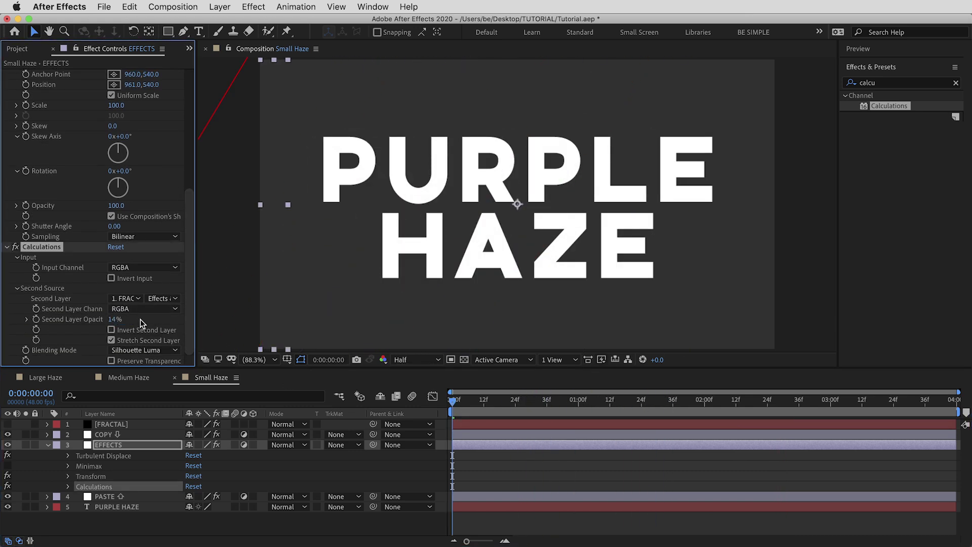
key(space)
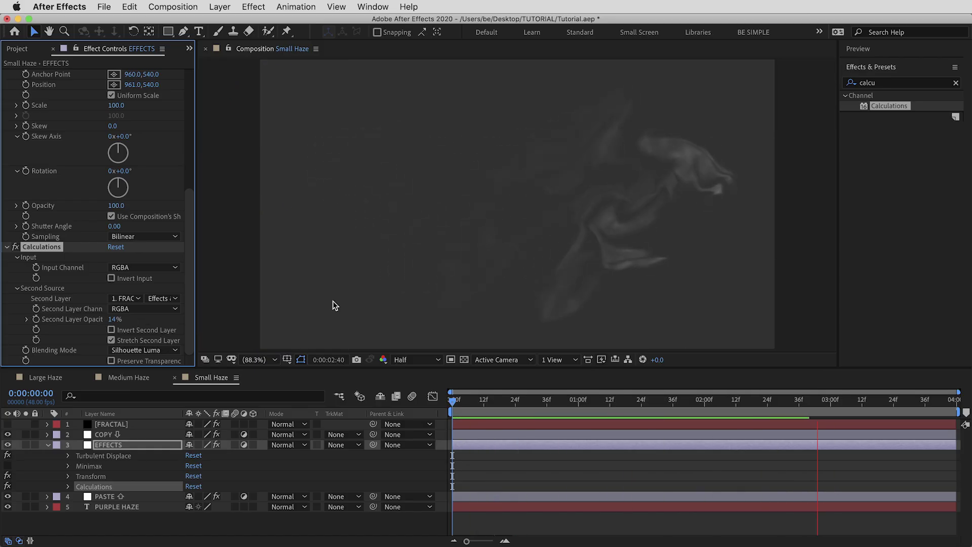
click(680, 400)
drag(652, 403, 434, 412)
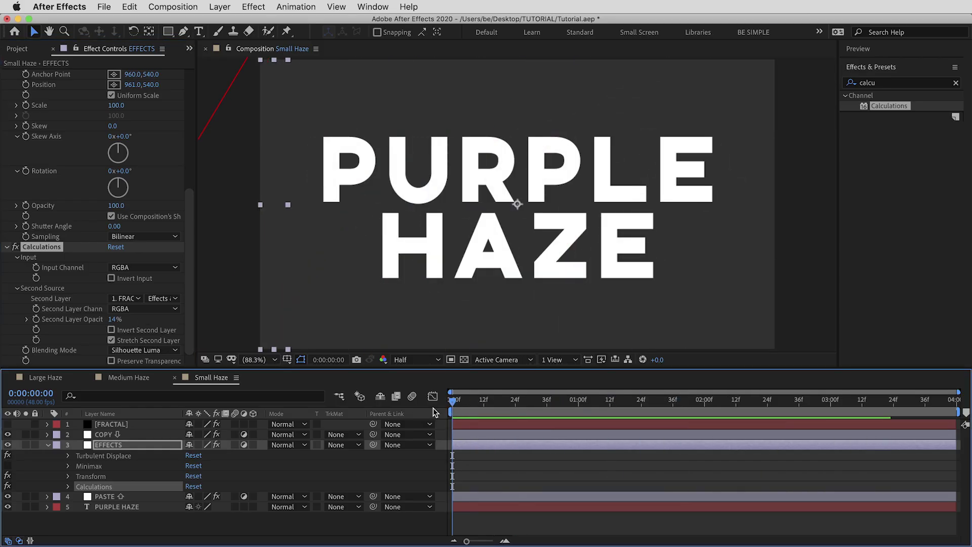
Add a Fast Box Blur with a Blur Radius of 0.25 to Small Haze's EFFECTS layer and preview the animation
click(256, 7)
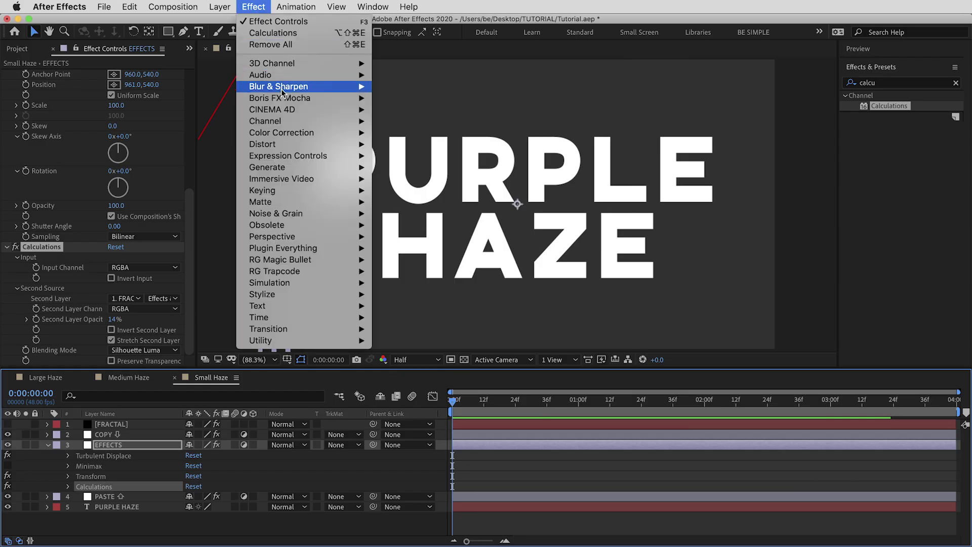
mouse_move(304, 86)
click(461, 202)
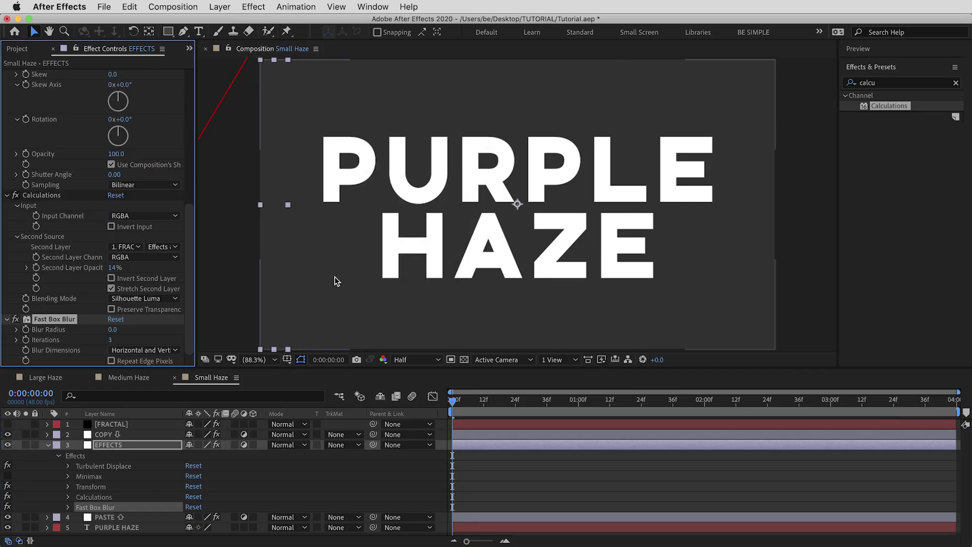
click(117, 330)
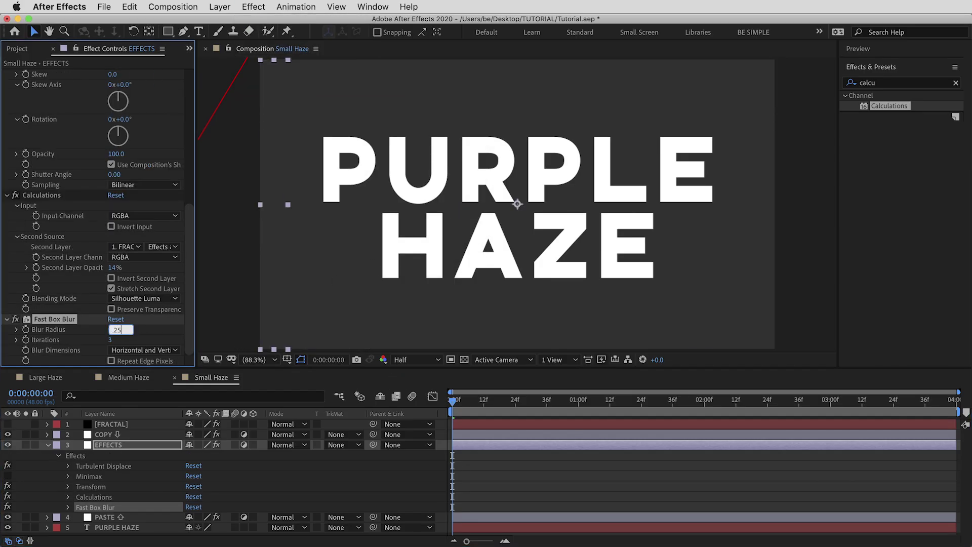
text(.25)
key(Return)
key(space)
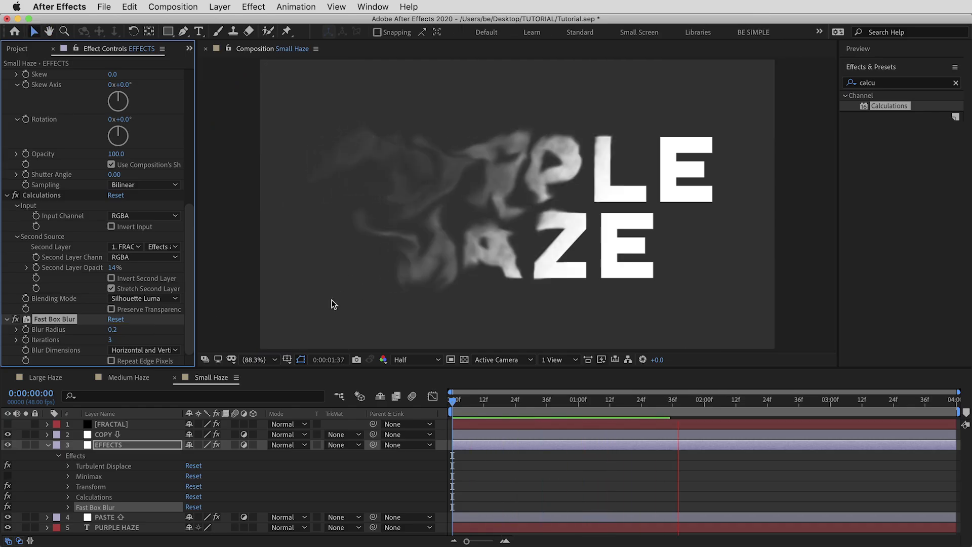
drag(685, 399, 394, 407)
Show the Evolution Options of the FRACTAL layer's Fractal Noise, then preview and scrub through the Small Haze animation
click(121, 424)
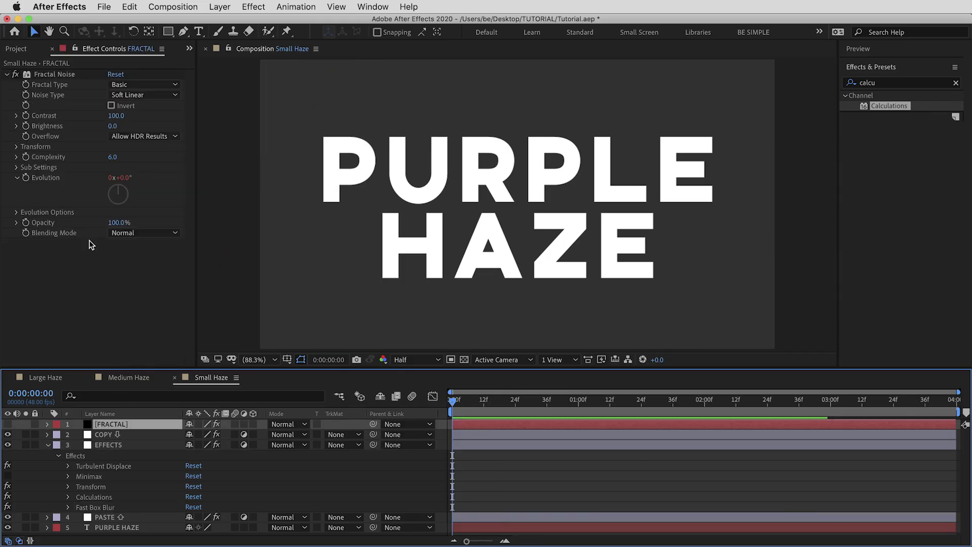
click(16, 212)
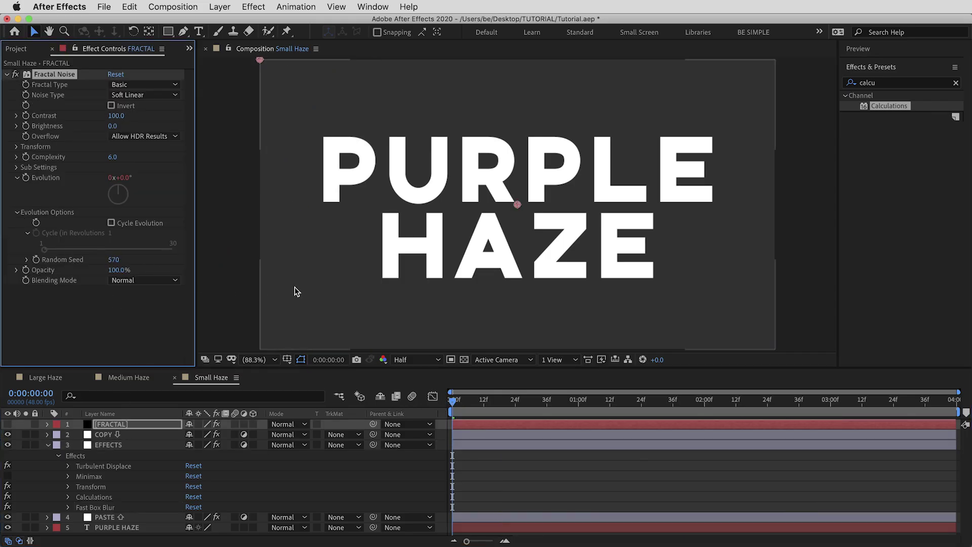
key(space)
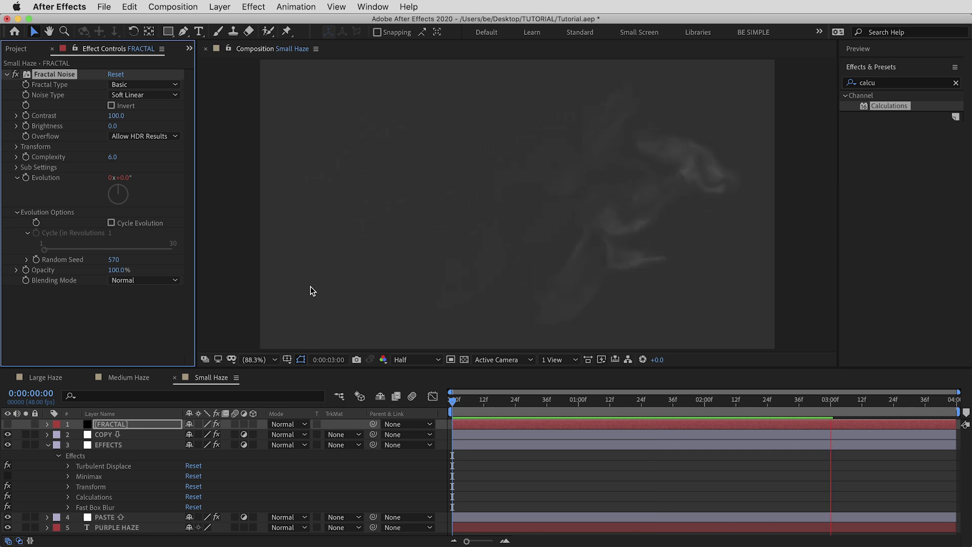
drag(490, 399, 710, 400)
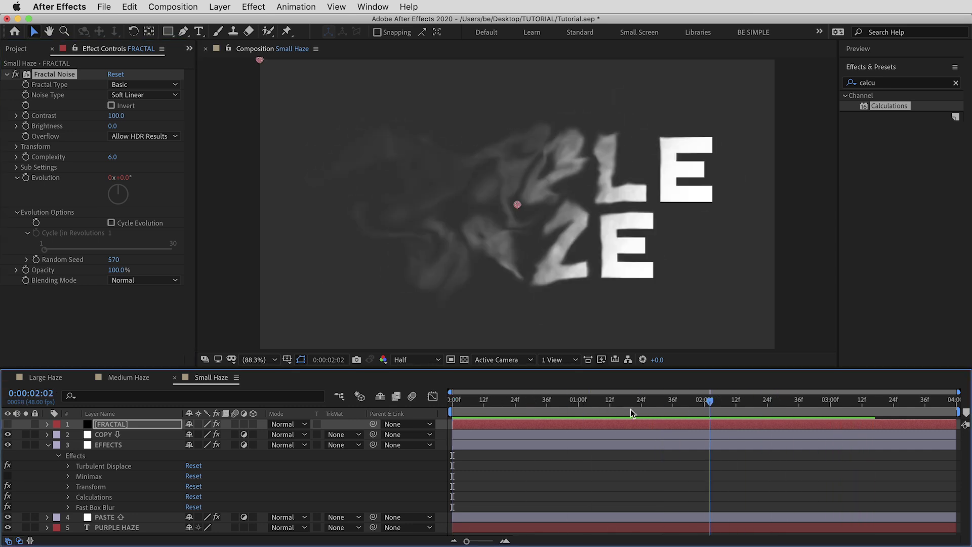
key(Home)
Open the Large Haze, Medium Haze and Small Haze compositions in turn and preview each animation
click(21, 49)
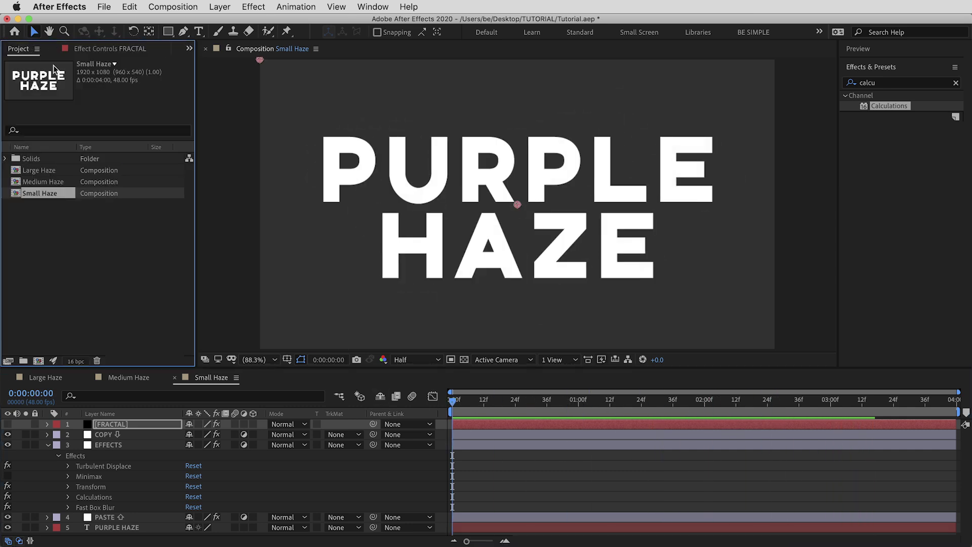
click(51, 171)
shift+click(53, 193)
click(49, 214)
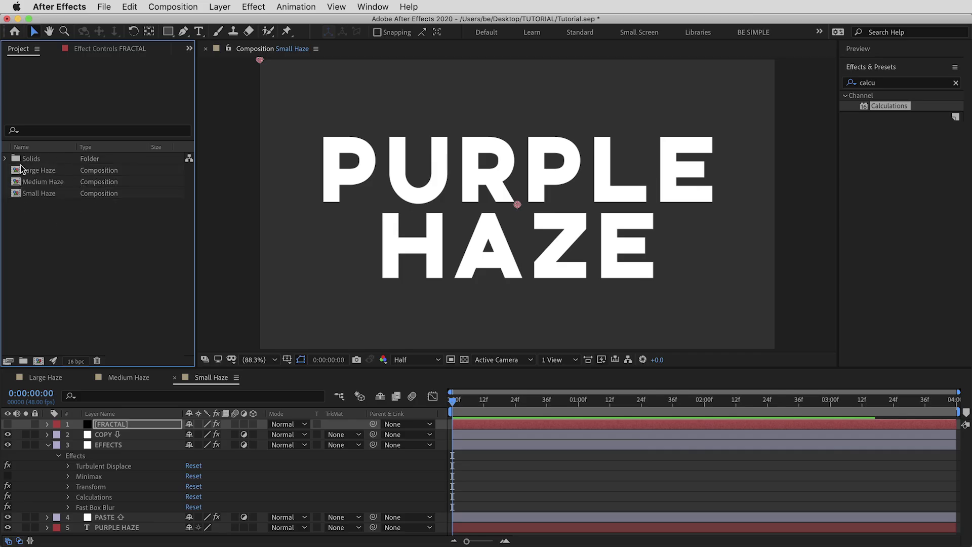
double_click(45, 173)
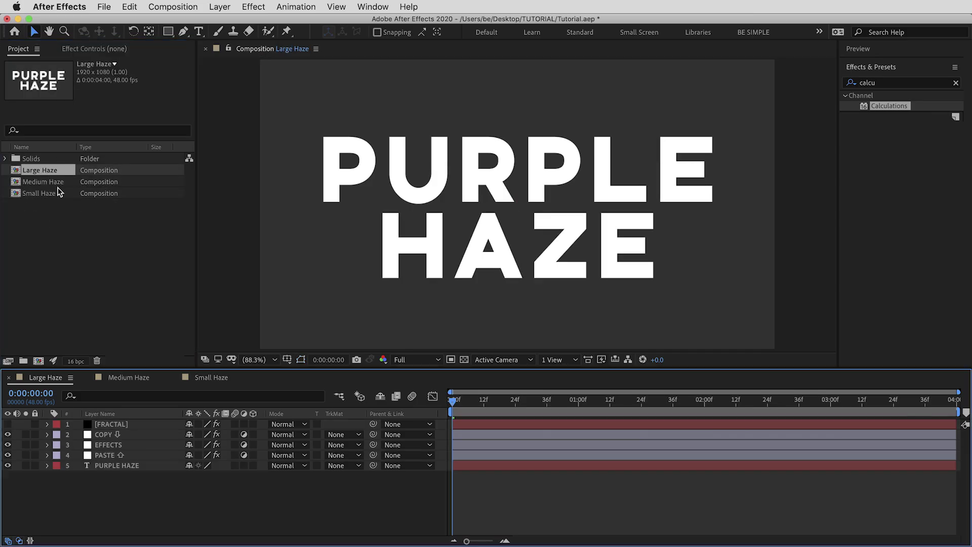
key(space)
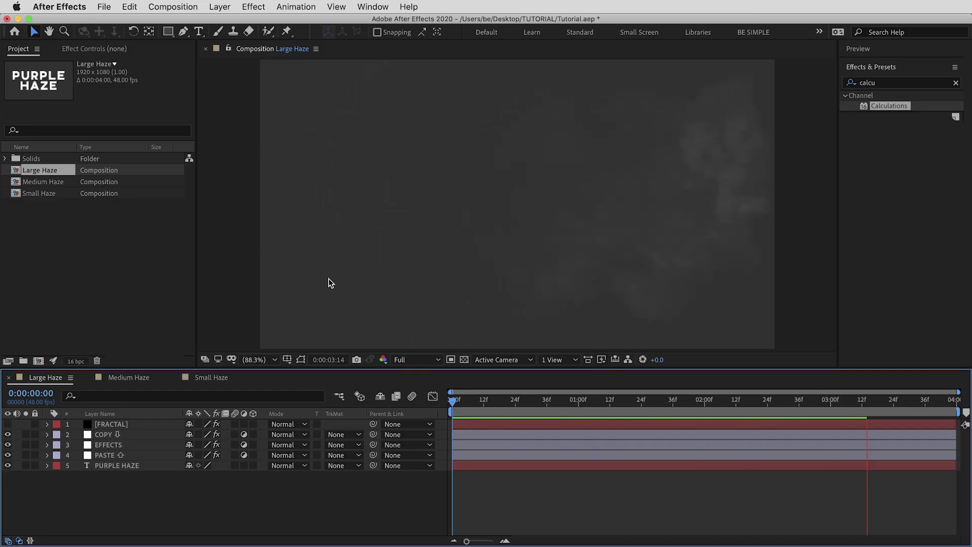
double_click(41, 182)
key(space)
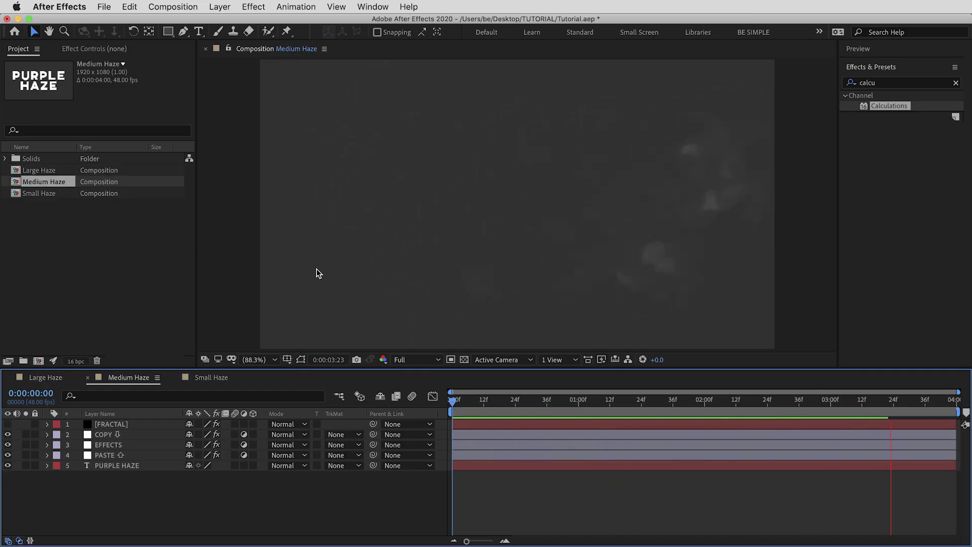
key(shift+period)
key(space)
key(space)
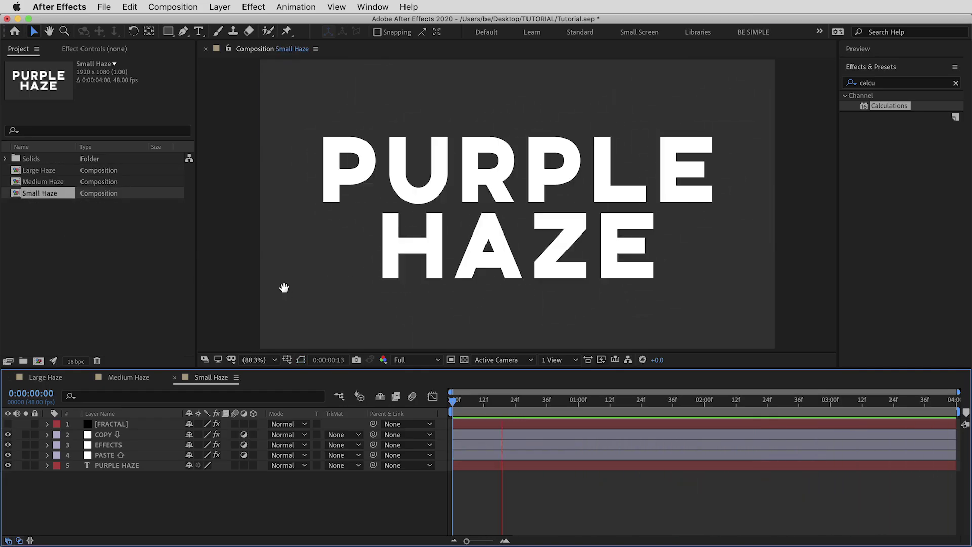
Combine Large Haze, Medium Haze and Small Haze into a single new composition with Large Haze's dimensions and scrub to 0:00:02:03
click(53, 171)
shift+click(46, 193)
drag(46, 193, 39, 362)
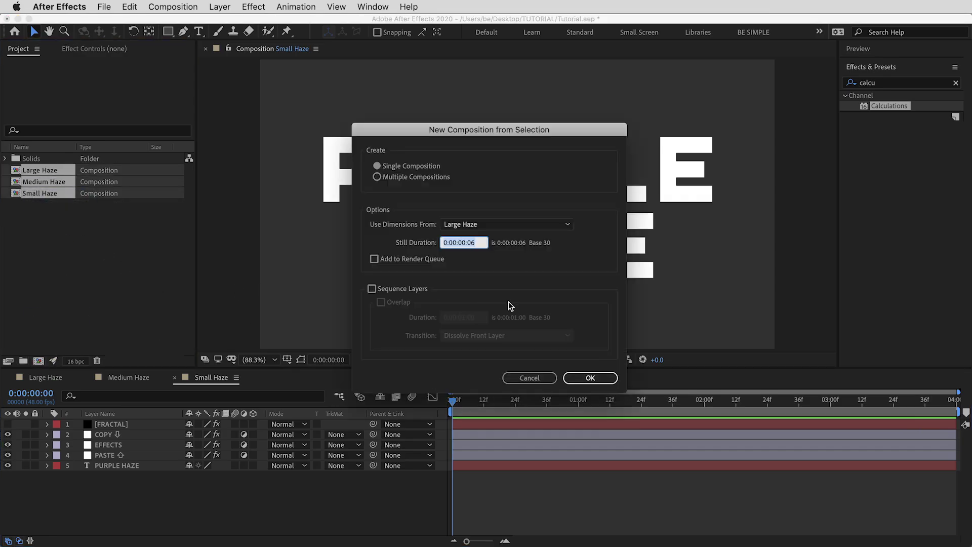
click(591, 377)
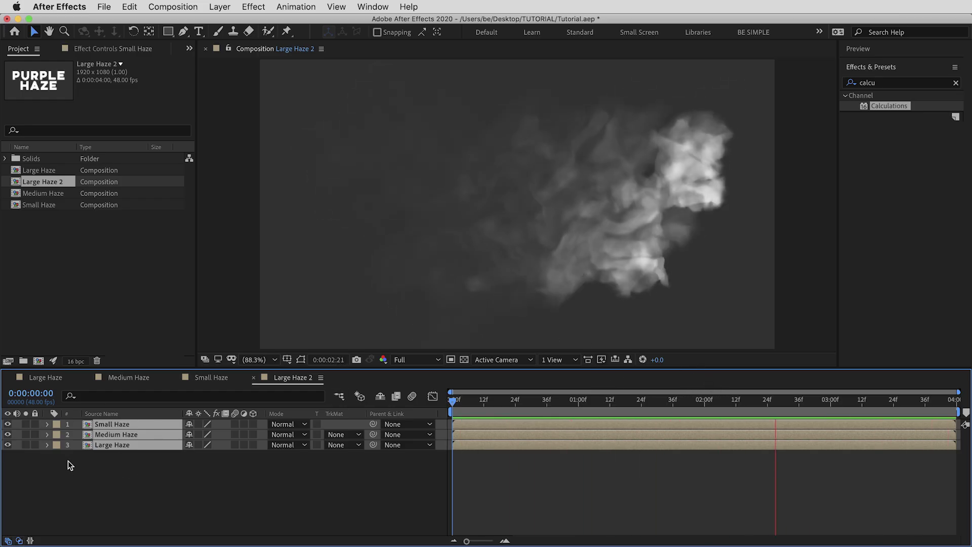
drag(462, 404, 712, 414)
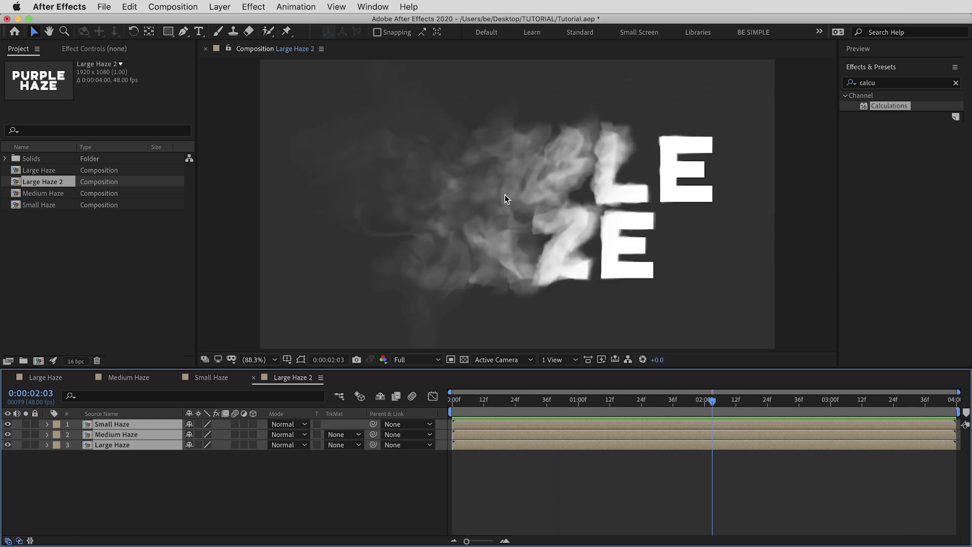
Add a black 1920 x 1080 px solid named Background beneath the three haze layers
click(220, 7)
mouse_move(228, 21)
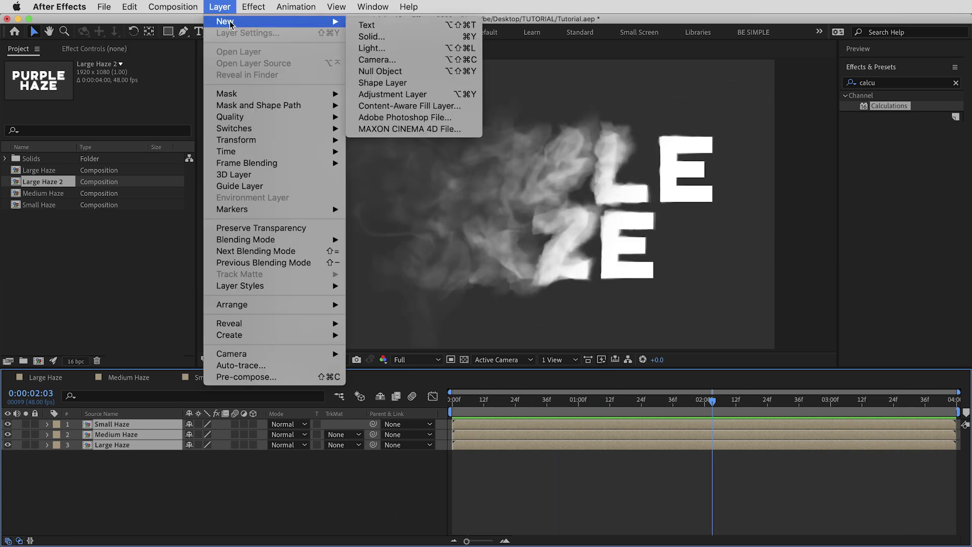
click(367, 33)
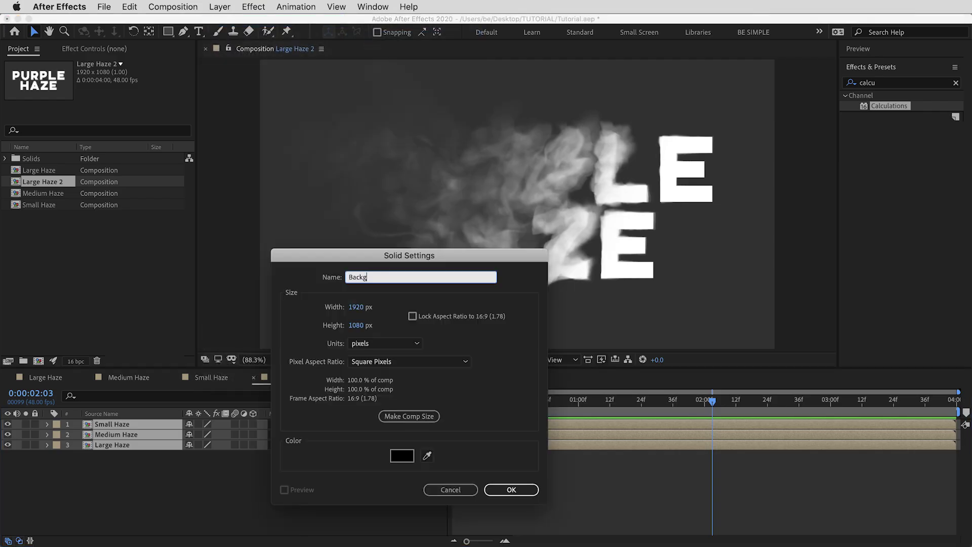
key(Return)
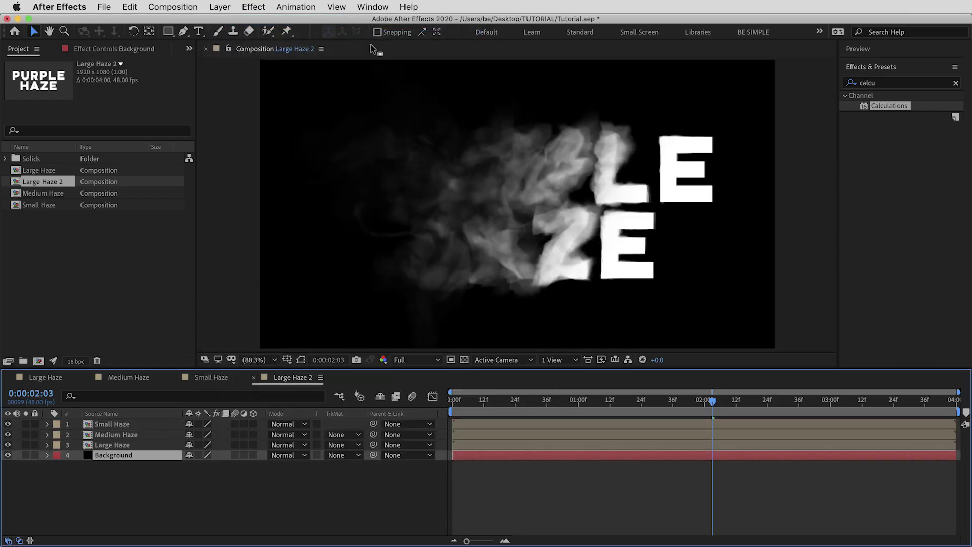
Add an adjustment layer above the Small Haze layer in the combined composition
click(124, 425)
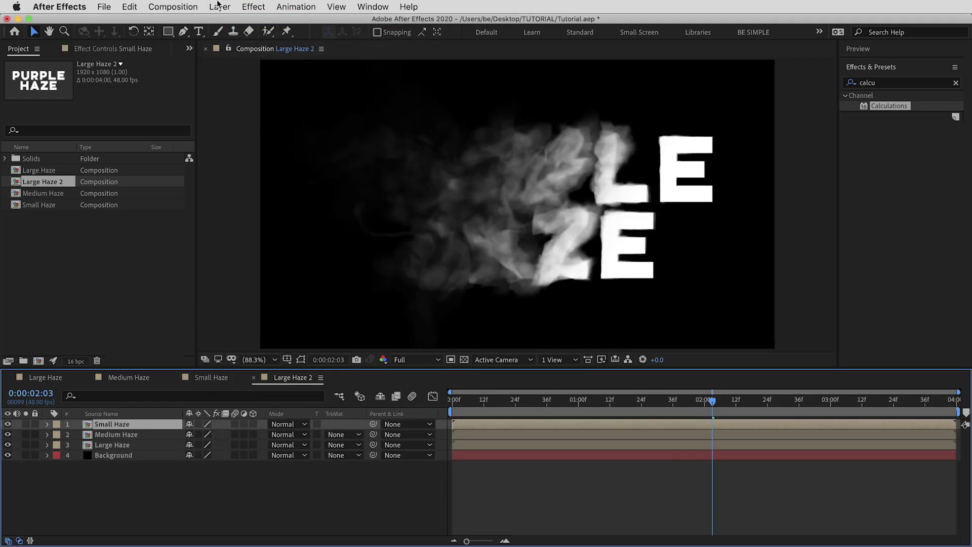
click(220, 7)
mouse_move(230, 19)
click(417, 94)
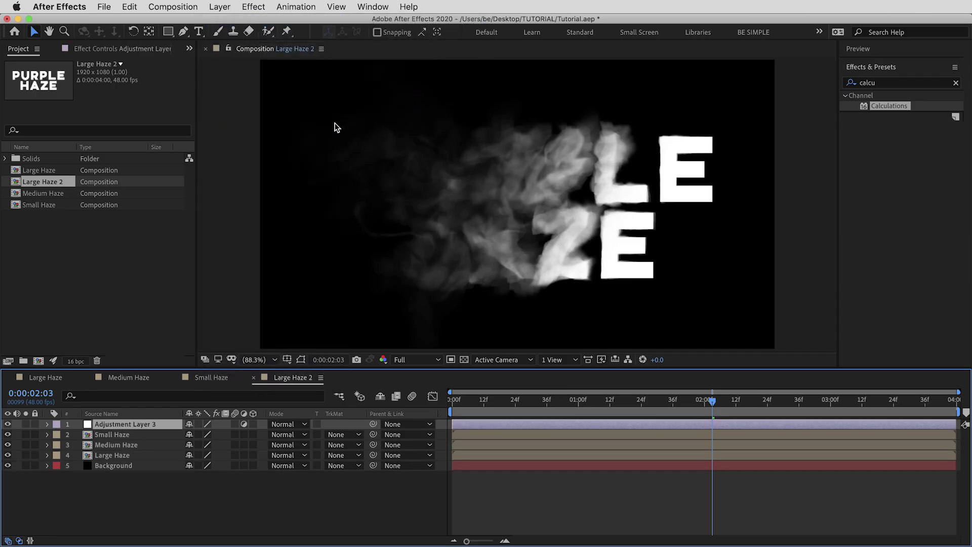
Apply the Tritone effect to the adjustment layer and set its Midtones to a fully saturated, bright magenta-purple
click(256, 7)
mouse_move(303, 133)
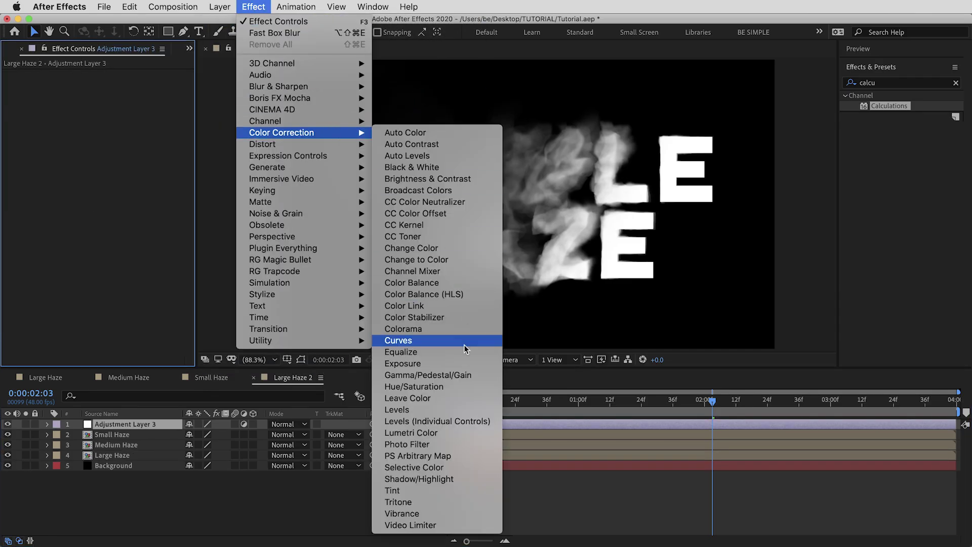
click(444, 503)
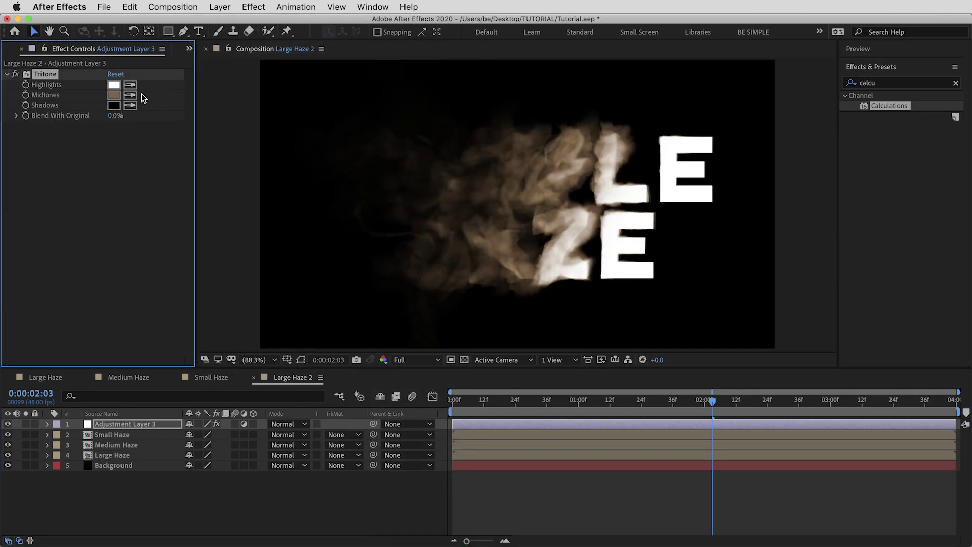
click(113, 94)
drag(281, 318, 293, 290)
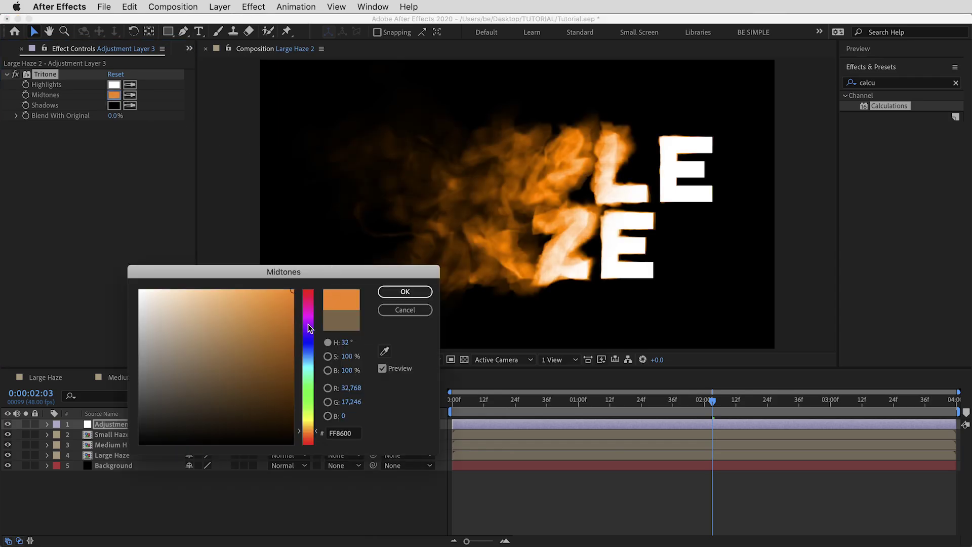
drag(309, 330, 310, 319)
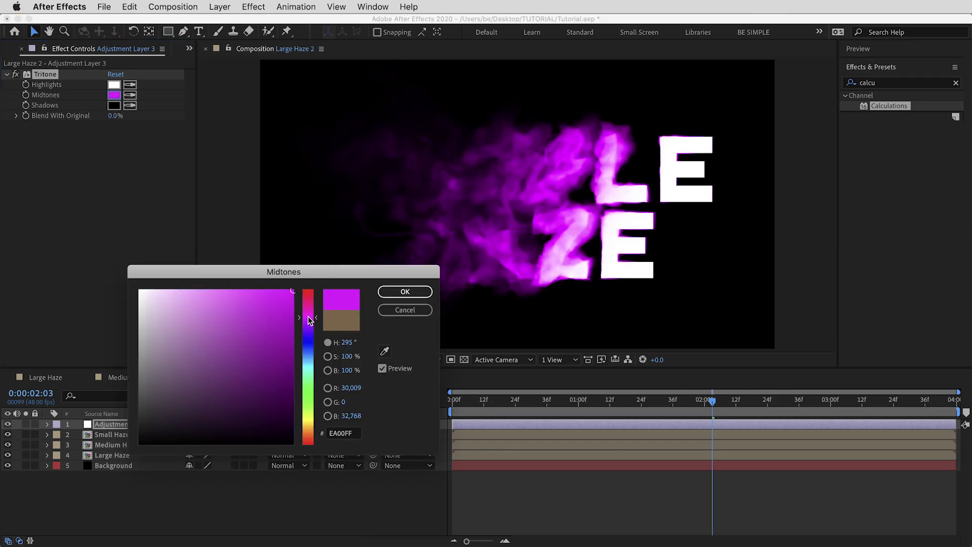
click(400, 292)
Apply the 4-Color Gradient effect to the adjustment layer after the Tritone effect
click(253, 6)
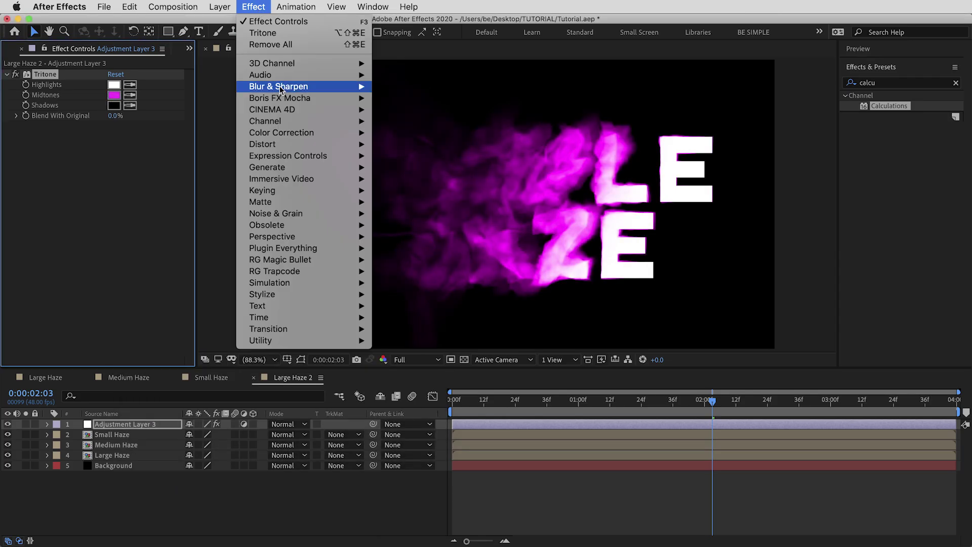
mouse_move(299, 168)
click(410, 168)
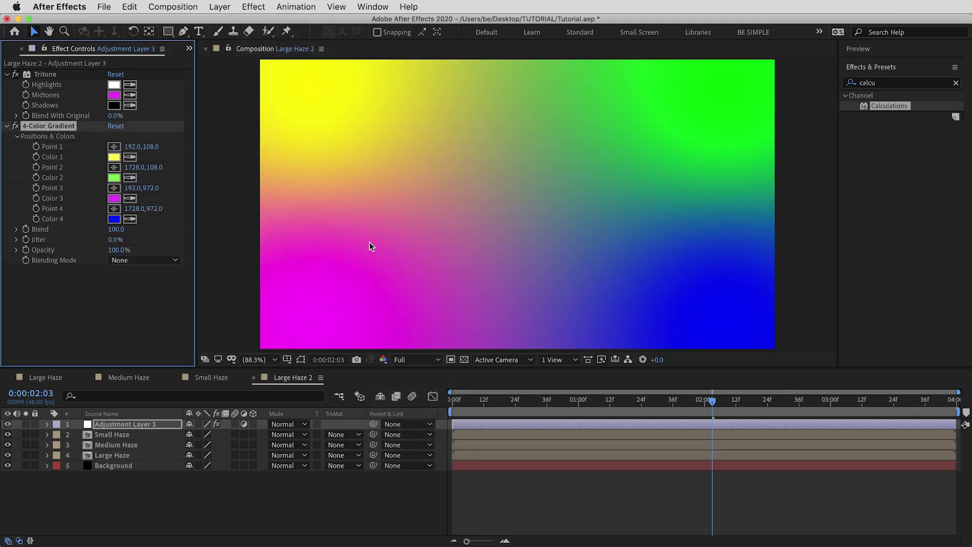
Set the 4-Color Gradient's blending mode to Overlay and its opacity to 50%, and preview the animation from the start
click(141, 260)
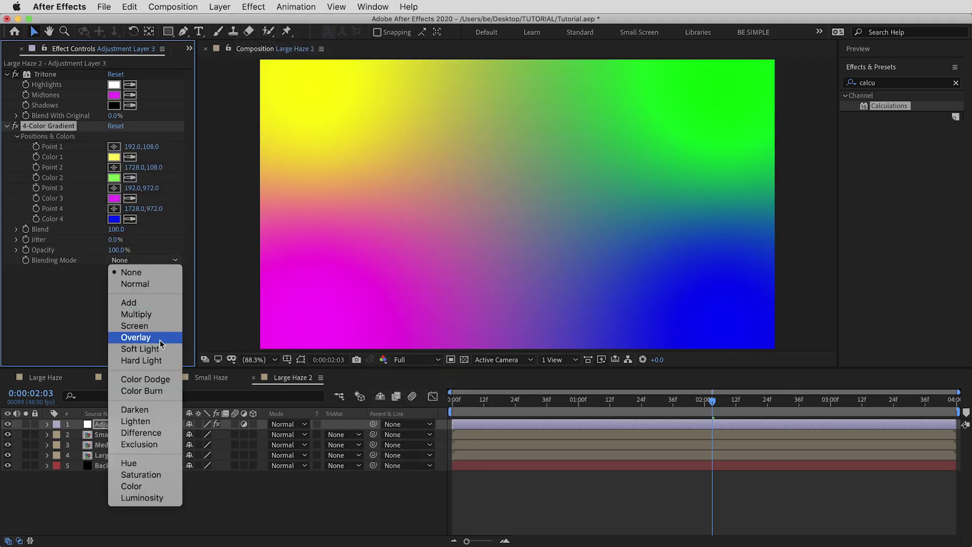
key(Escape)
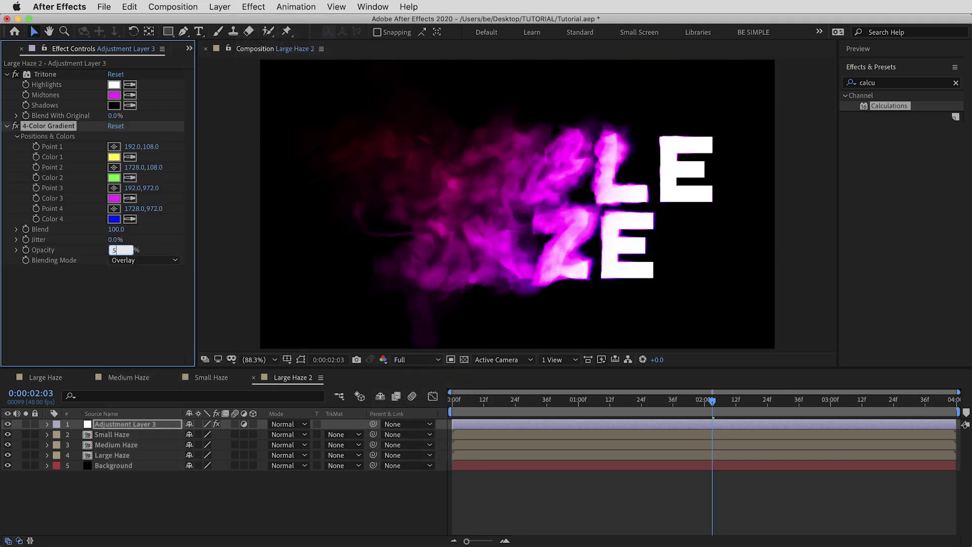
key(Home)
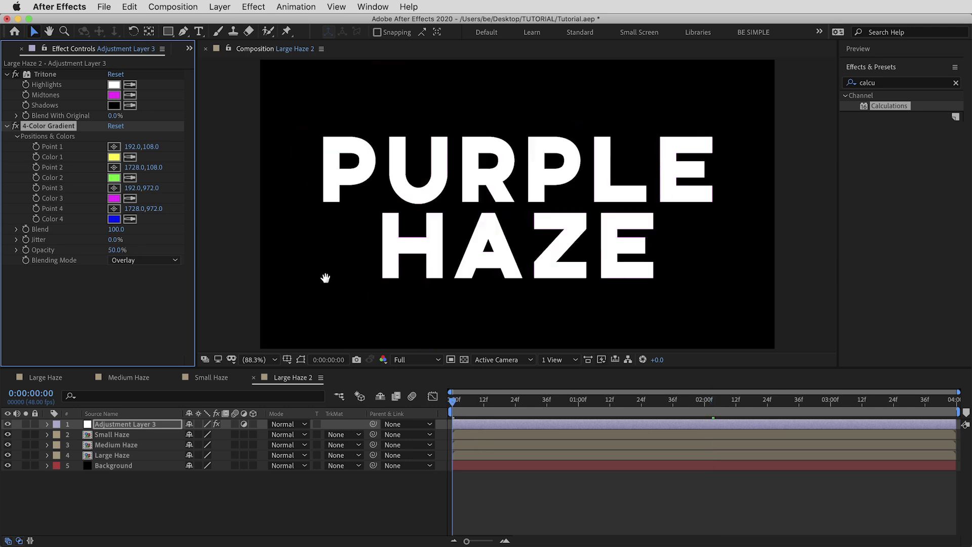
key(space)
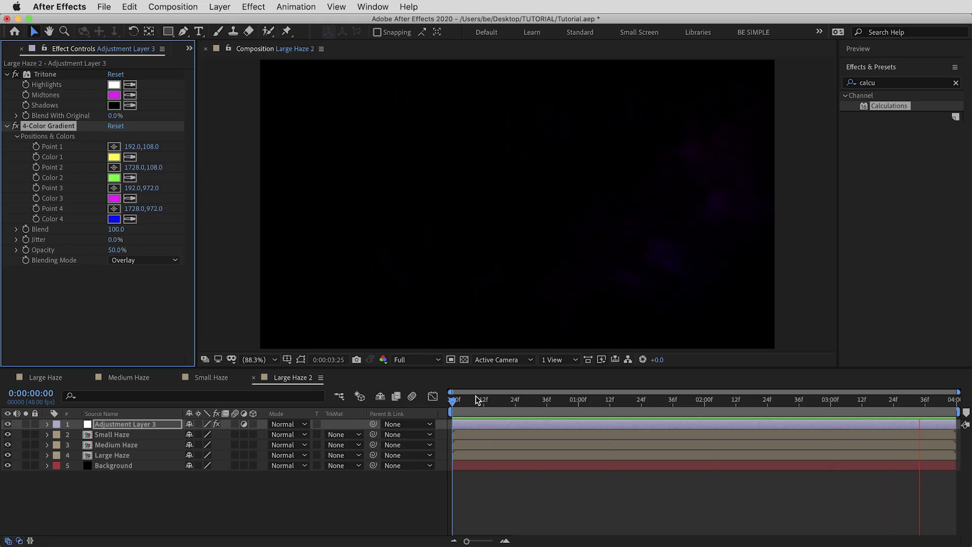
click(456, 401)
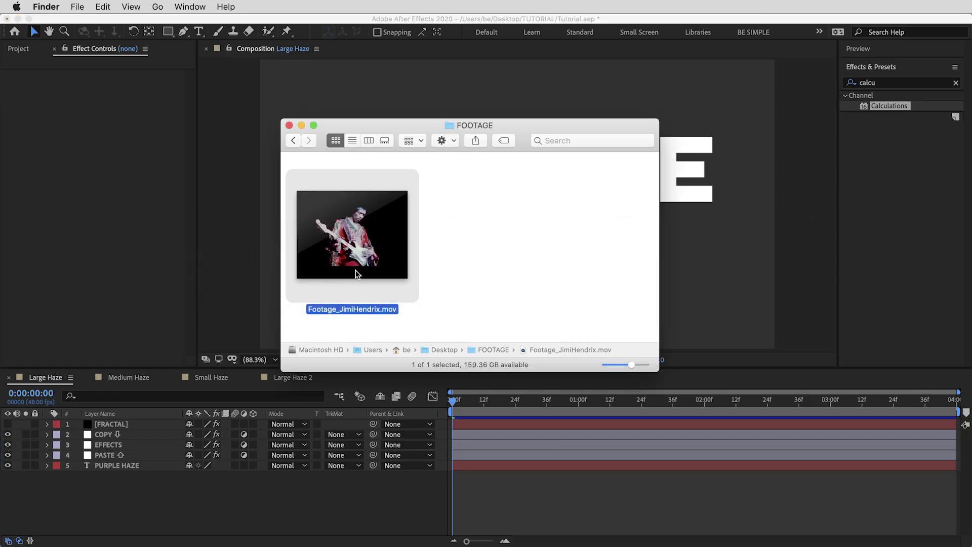
Add Footage_JimiHendrix.mov to the Large Haze composition between the PASTE and PURPLE HAZE layers, hide the text layer, and preview
drag(395, 246, 147, 475)
drag(122, 428, 124, 471)
click(171, 499)
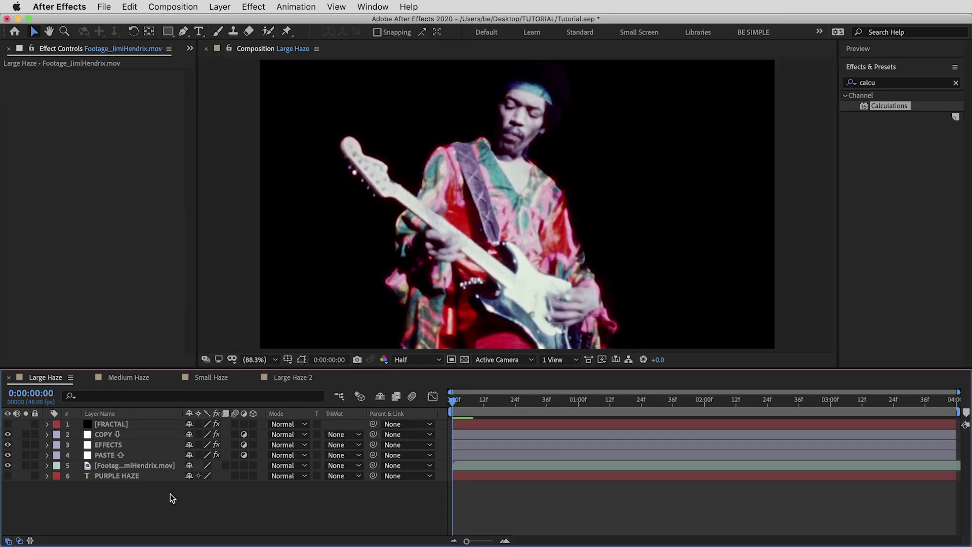
key(space)
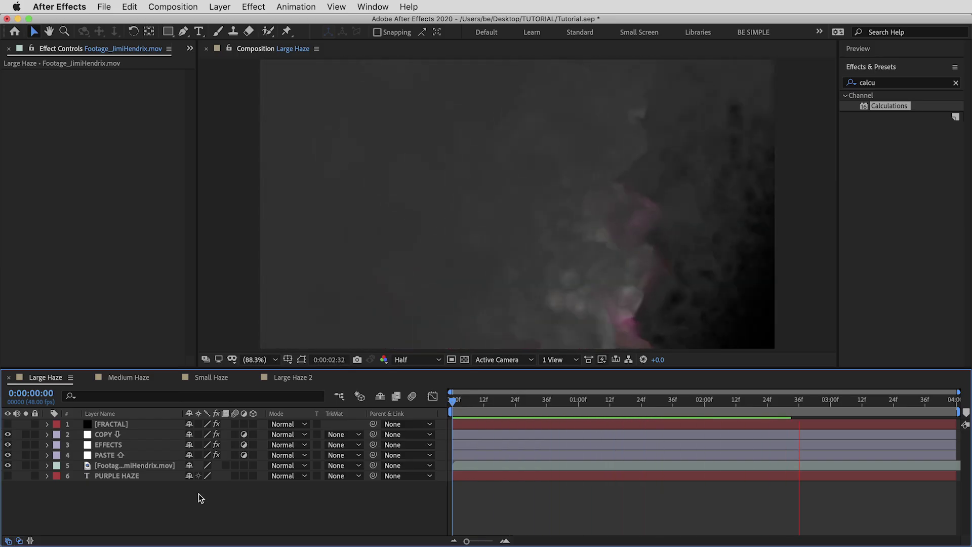
Add the Solid Composite effect after Calculations on the EFFECTS layer and set its color to black
drag(494, 402, 296, 444)
click(141, 446)
key(e)
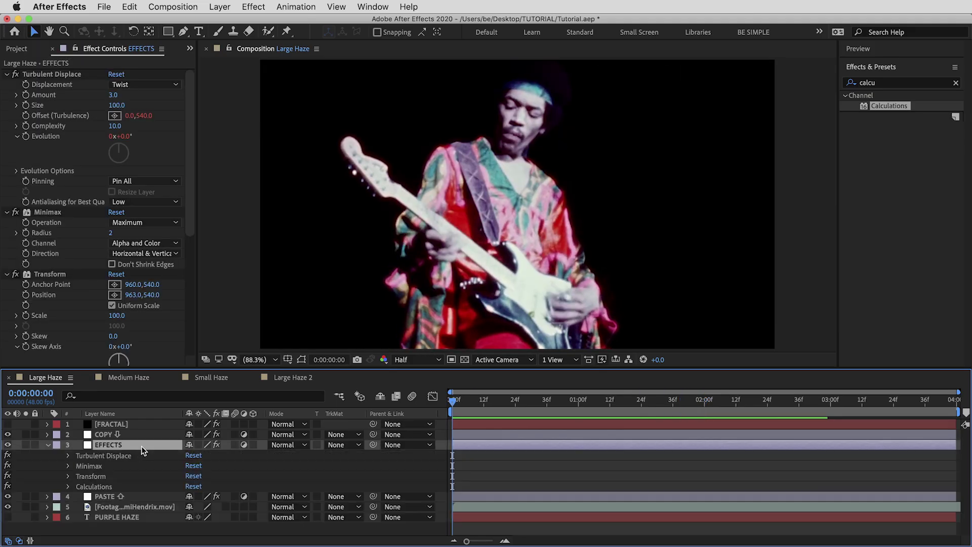
click(910, 85)
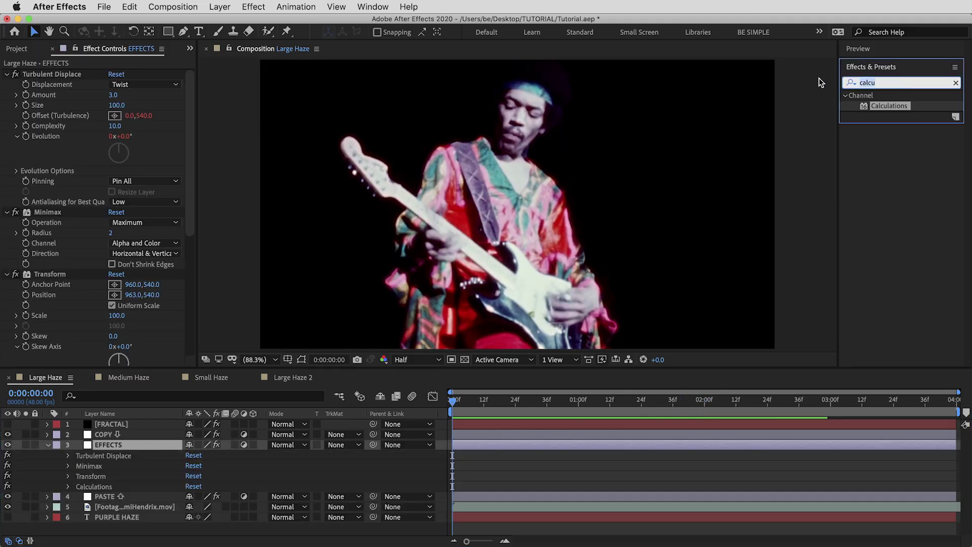
text(solid)
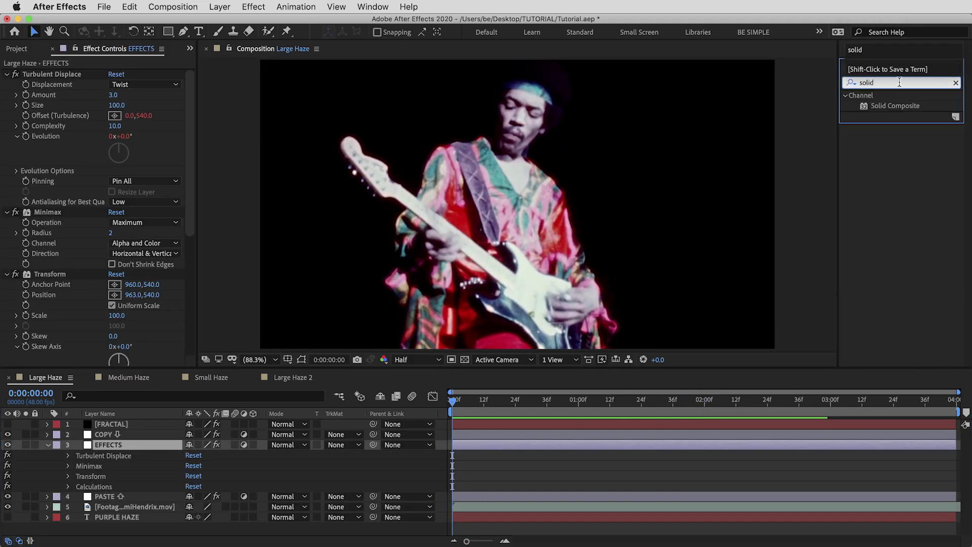
drag(903, 109, 114, 495)
click(115, 339)
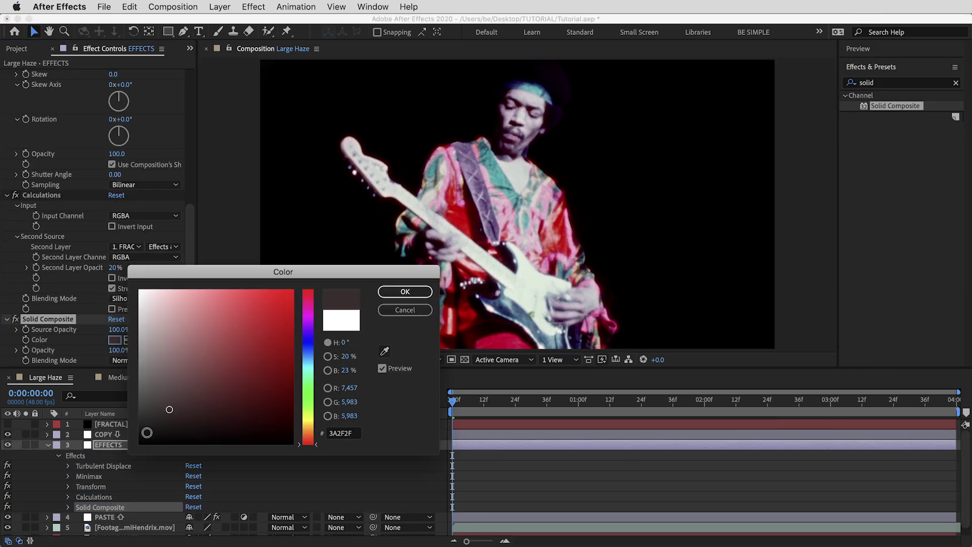
Duplicate the Solid Composite effect, place one copy above Turbulent Displace on the EFFECTS layer, and preview the dissolve
click(112, 508)
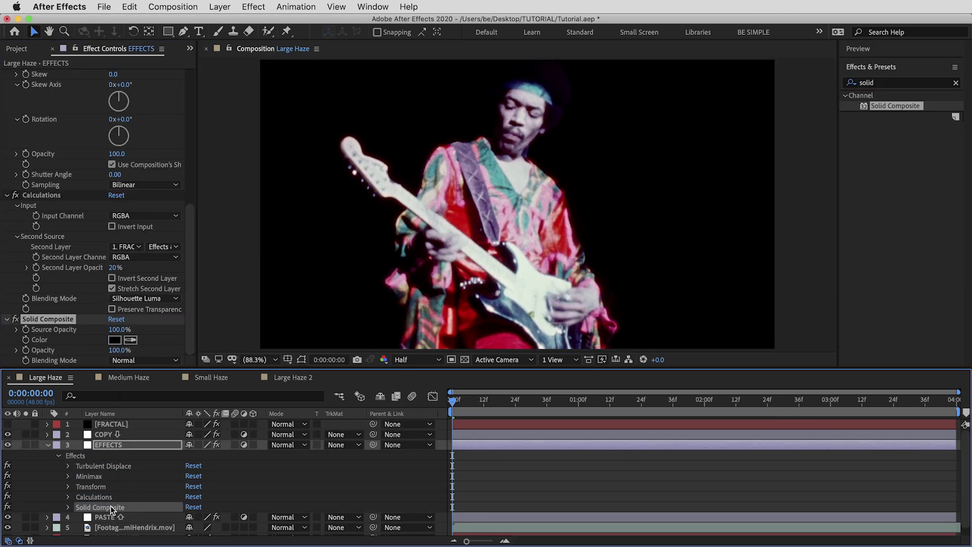
key(super+d)
drag(113, 509, 114, 467)
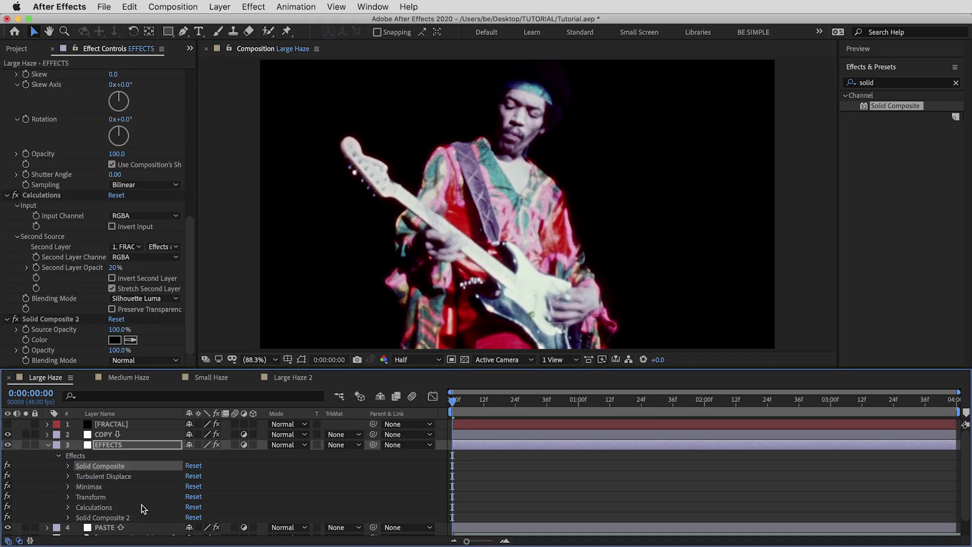
click(122, 518)
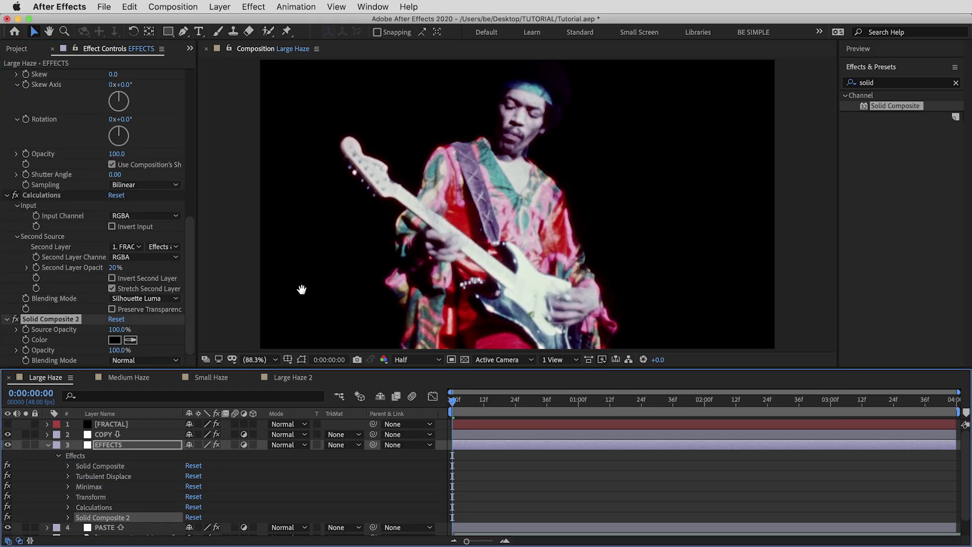
key(space)
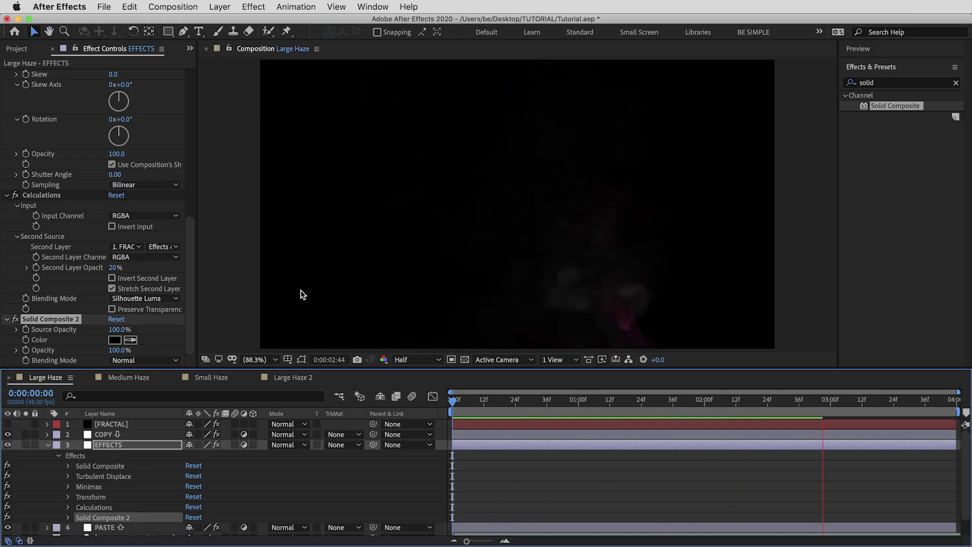
Add Hue/Saturation after the last Solid Composite on the EFFECTS layer, set Master Saturation to -5, and preview
click(844, 81)
text(hue)
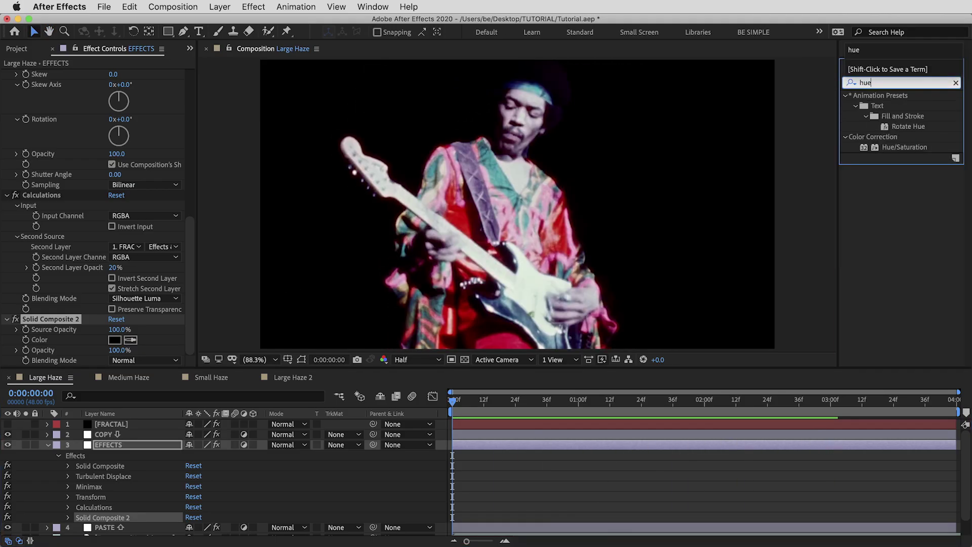
drag(899, 149, 117, 516)
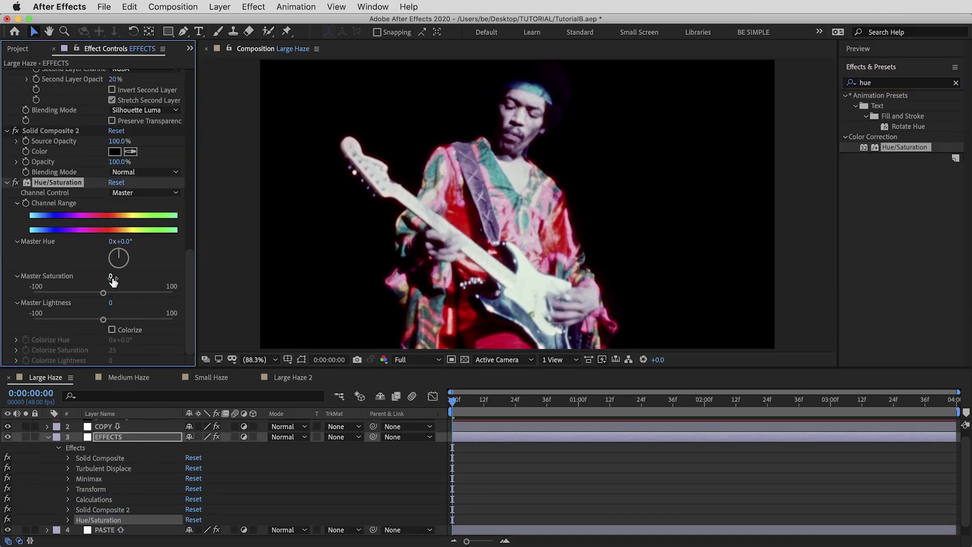
key(space)
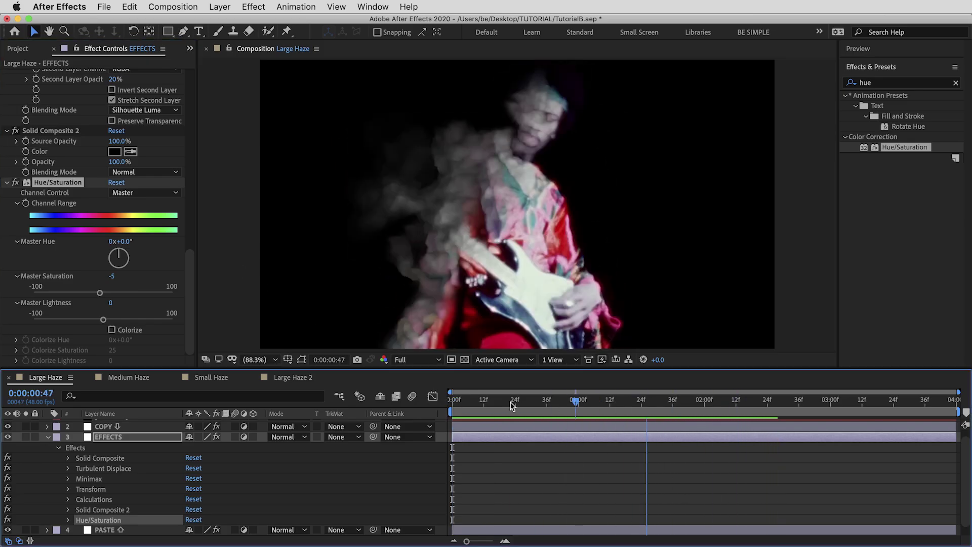
key(space)
Set the Calculations effect's Second Layer Opacity to 15% on the EFFECTS layer and preview the dissolve
scroll(43, 222, up, 4)
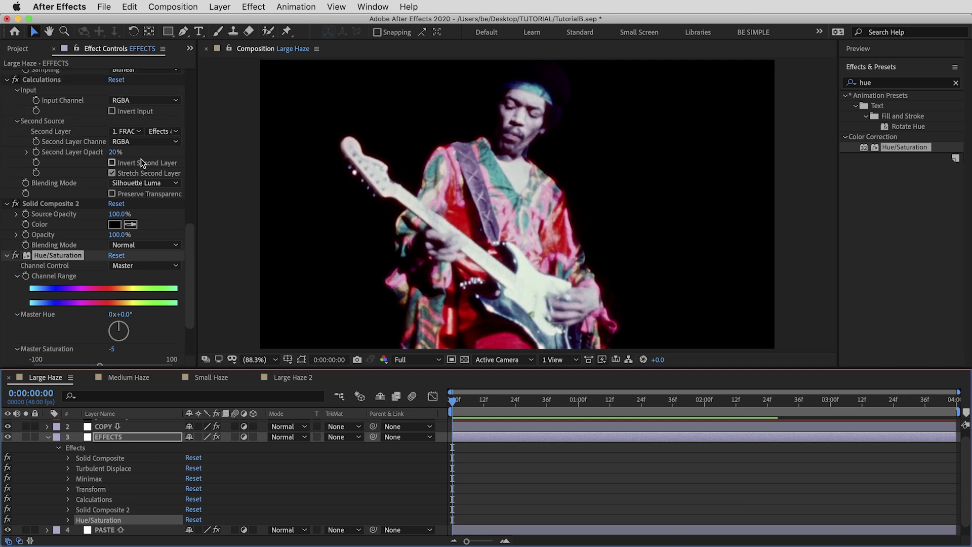
click(116, 151)
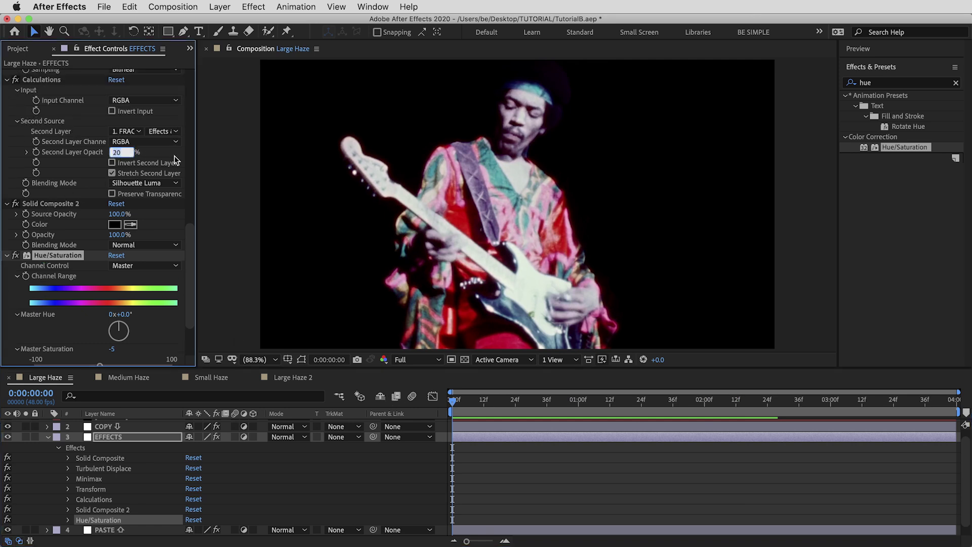
text(15)
key(Return)
key(space)
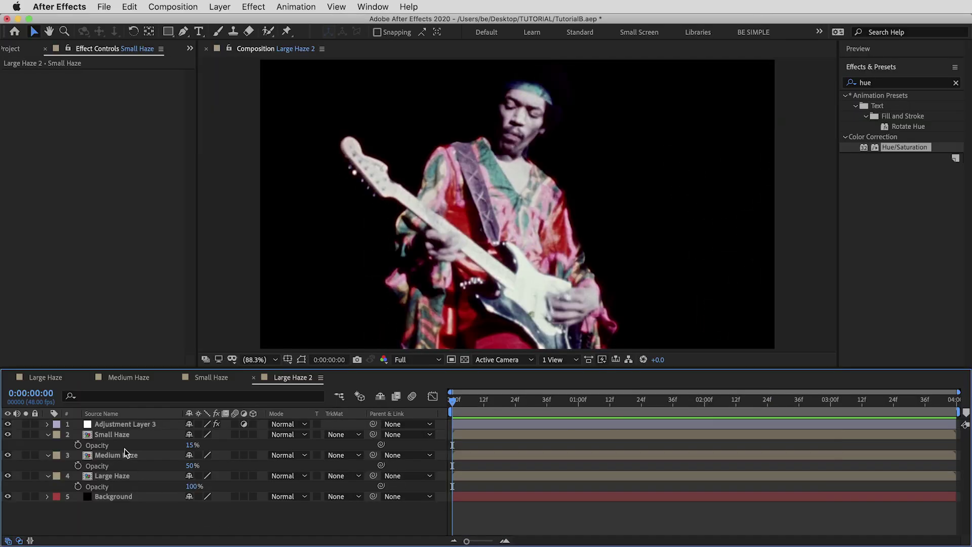
Preview the footage dissolving across the combined haze layers in the Large Haze 2 composition
click(121, 434)
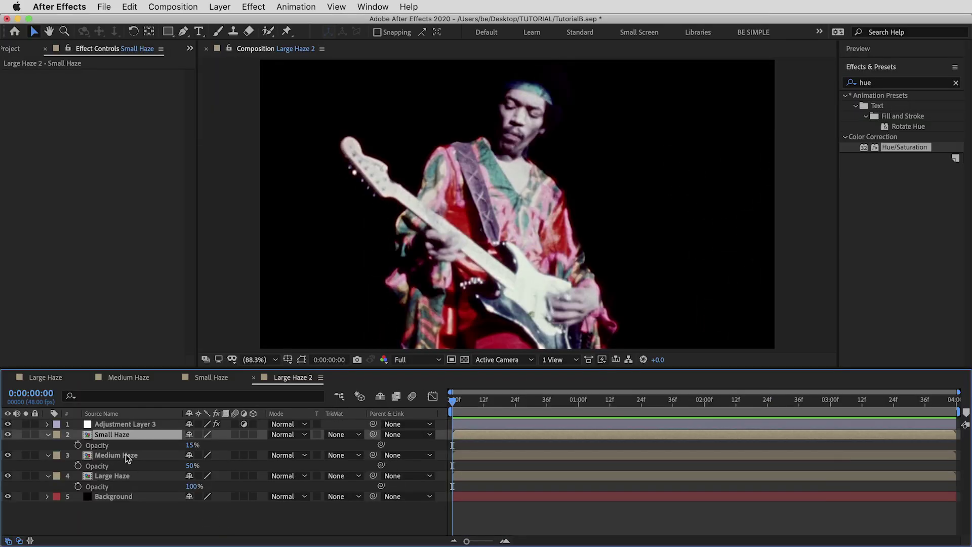
shift+click(127, 477)
click(190, 522)
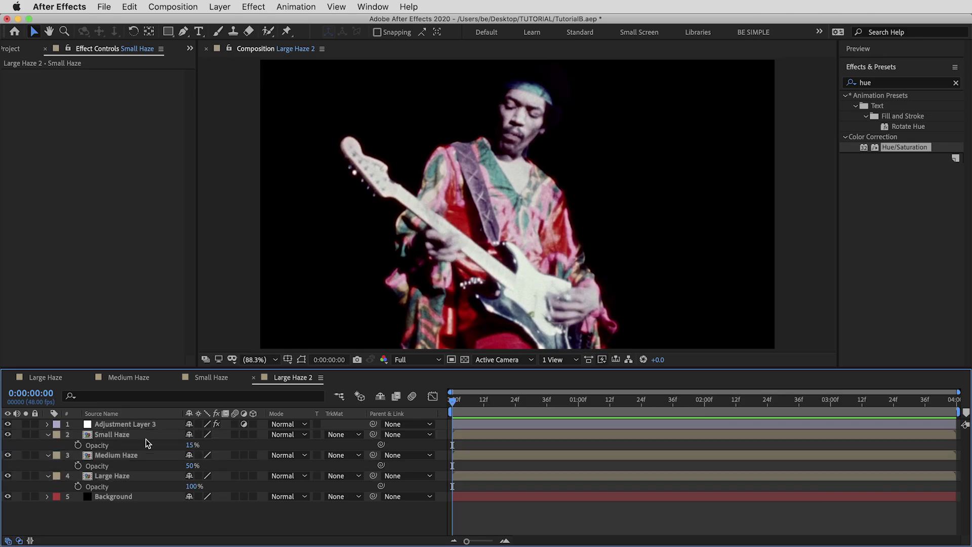
key(space)
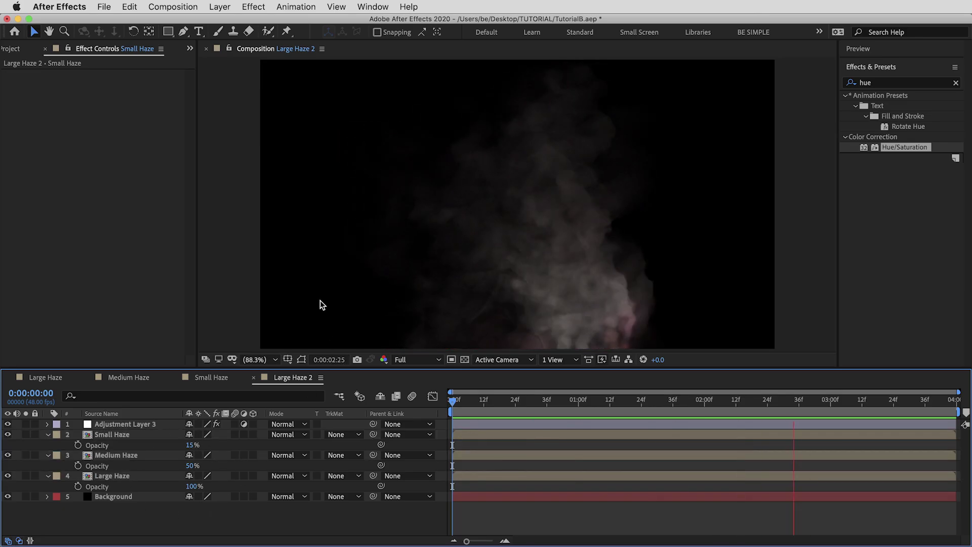
drag(469, 401, 765, 432)
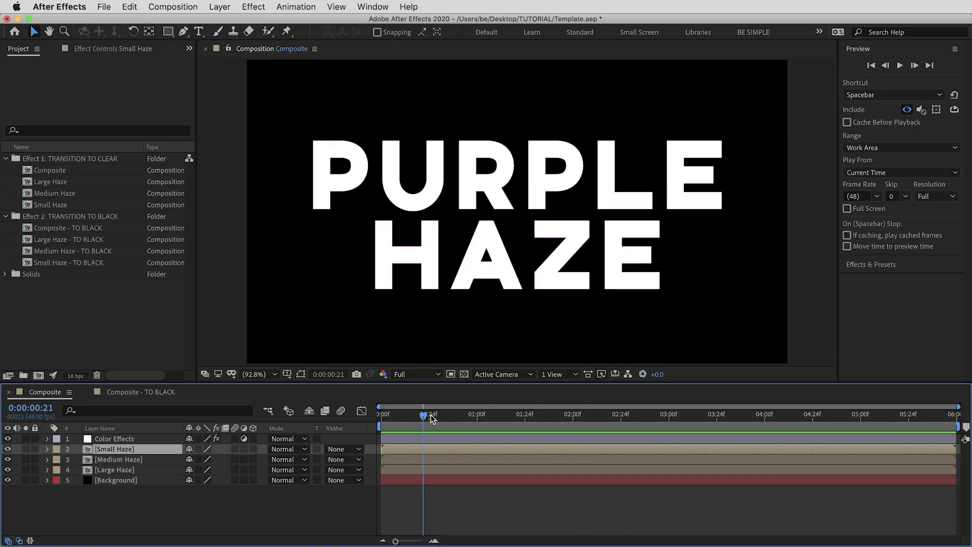
Examine the text and placeholder dissolves in the template's Composite and Composite - TO BLACK compositions by playing and scrubbing through them
drag(432, 418, 723, 437)
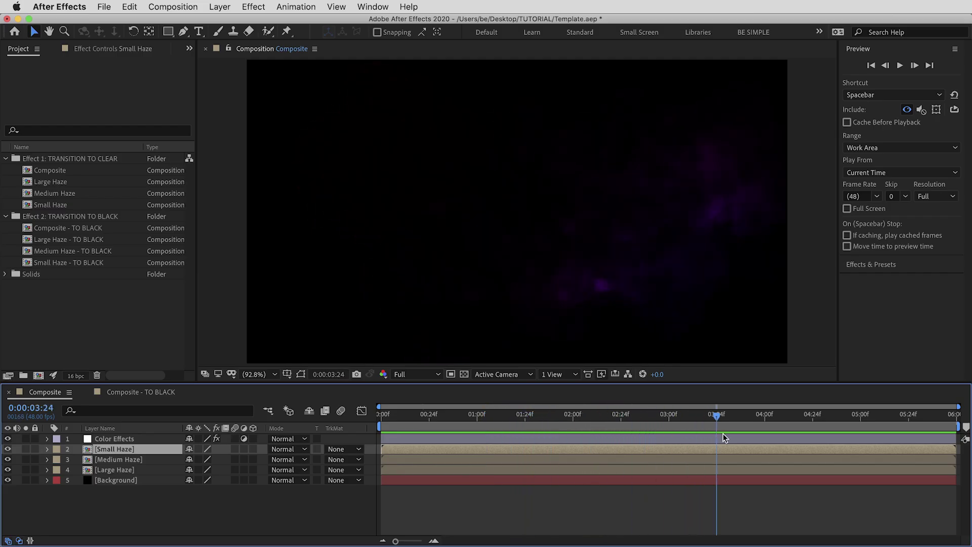
click(118, 392)
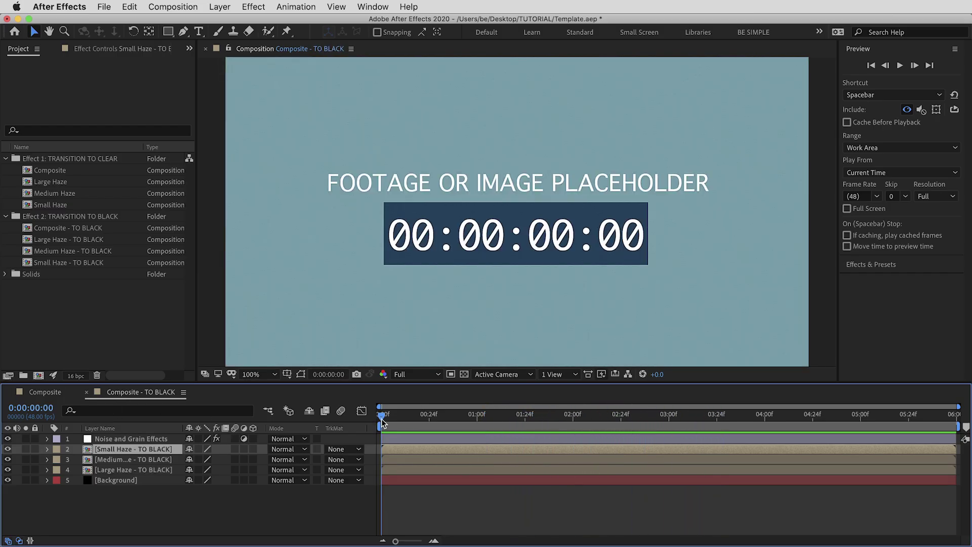
drag(382, 422, 411, 417)
key(space)
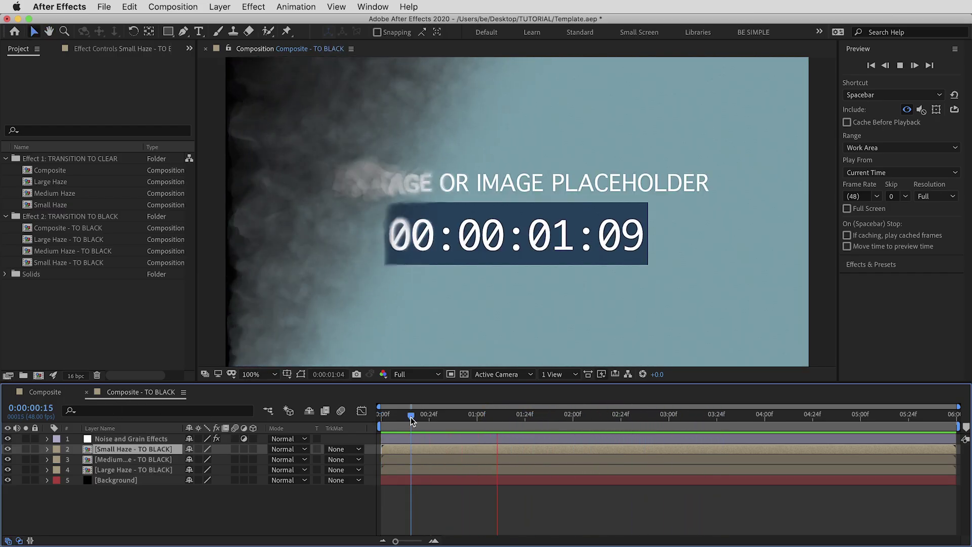
click(466, 417)
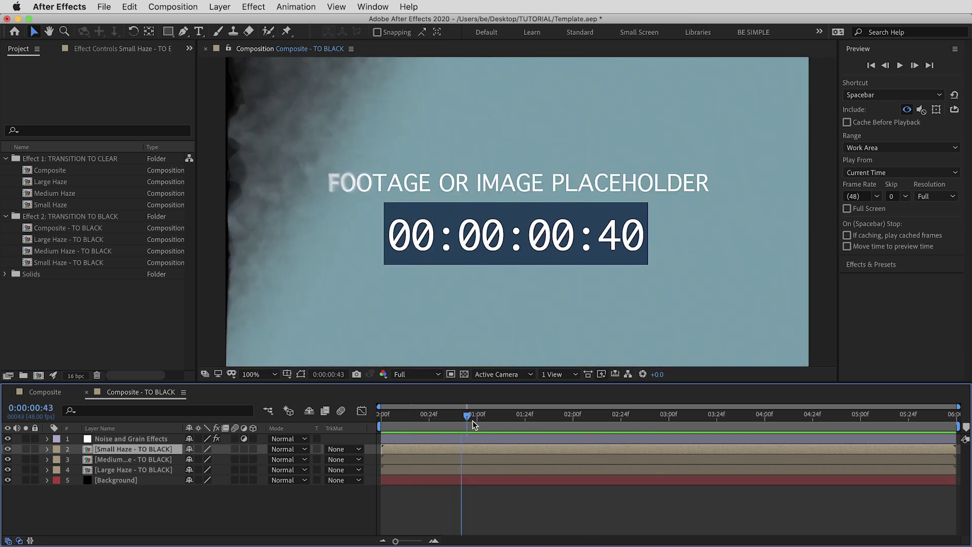
drag(472, 420, 686, 440)
click(51, 396)
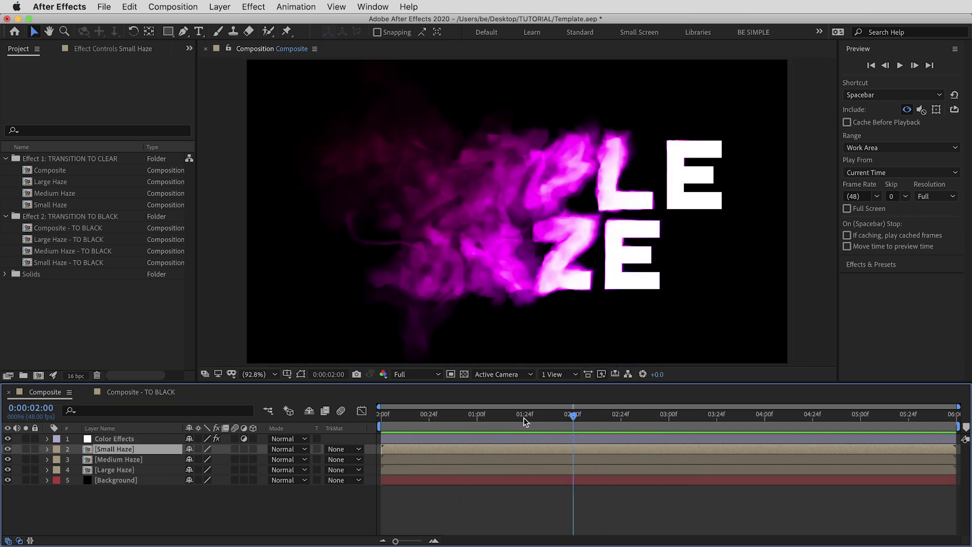
drag(523, 417, 721, 437)
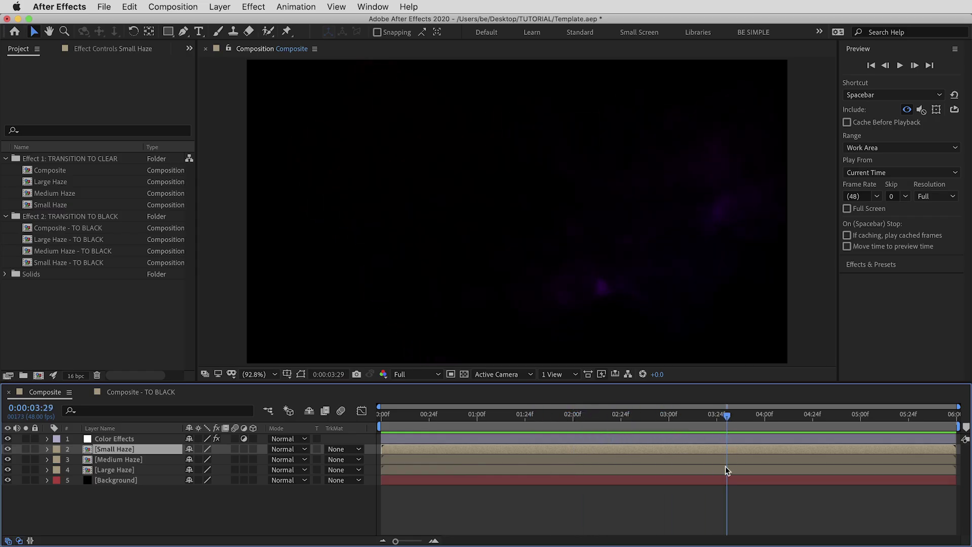